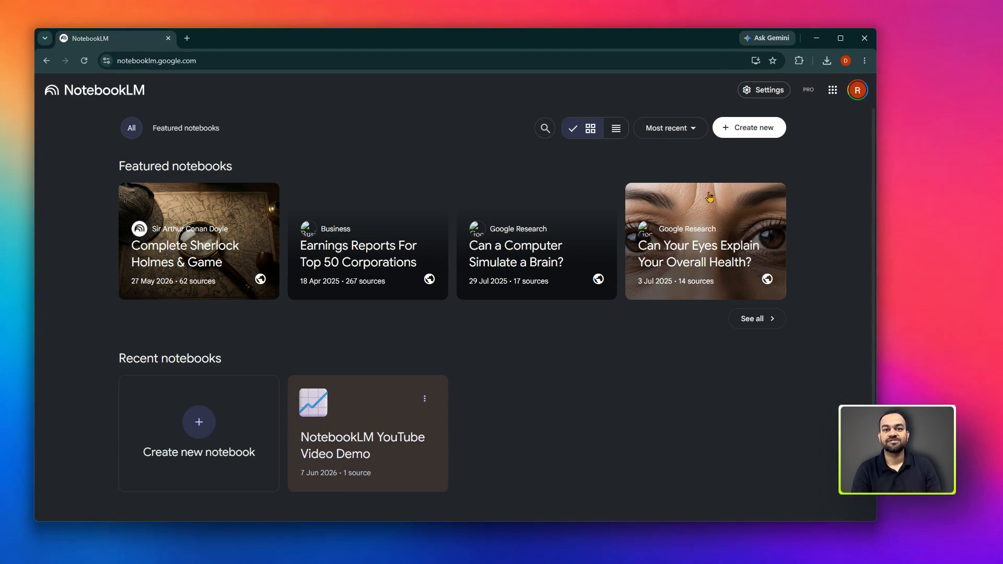
Step: Create a new notebook
{"action": "left_click", "coordinate": [756, 129]}
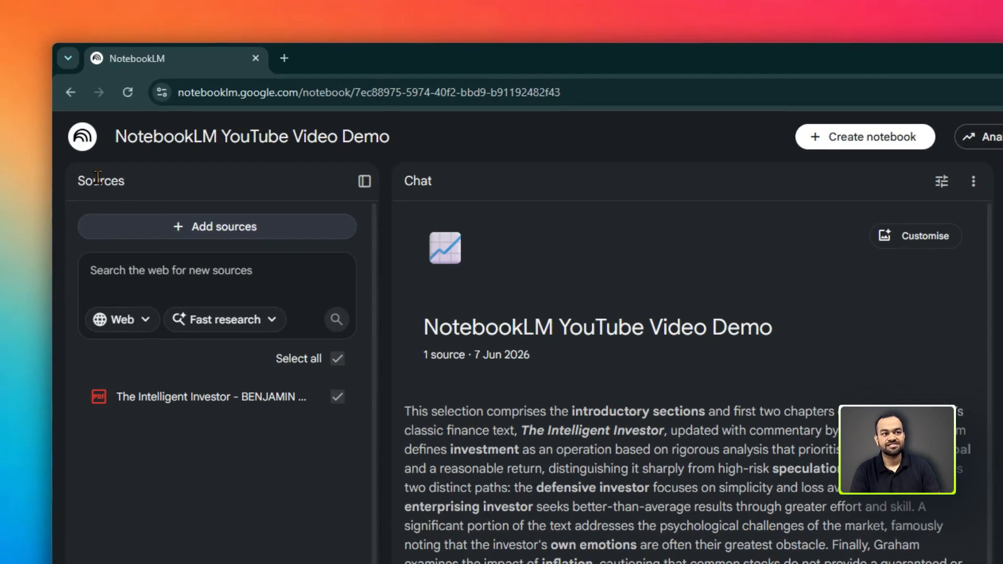
Step: Upload the PDF "The Intelligent Investor - BENJAMIN GRAHAM" from the Downloads folder as a notebook source
{"action": "left_click_drag", "start_coordinate": [45, 120], "coordinate": [103, 123]}
{"action": "left_click", "coordinate": [103, 123]}
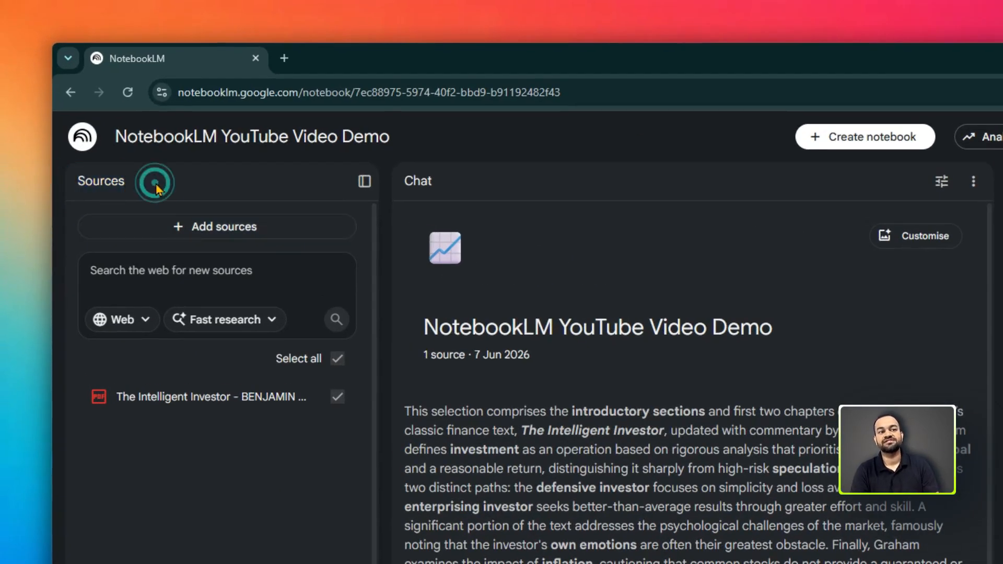
{"action": "left_click", "coordinate": [186, 234]}
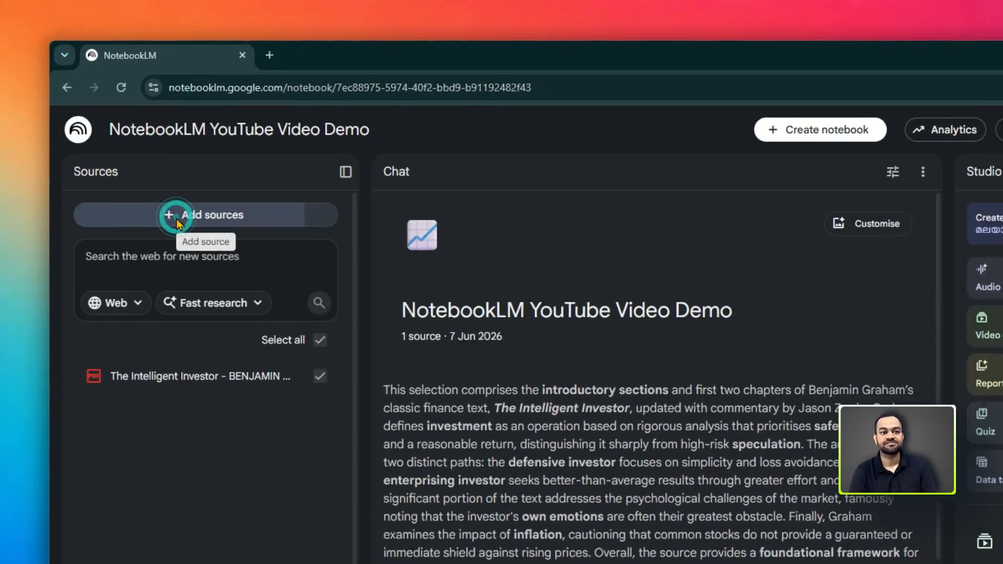
{"action": "left_click", "coordinate": [476, 430]}
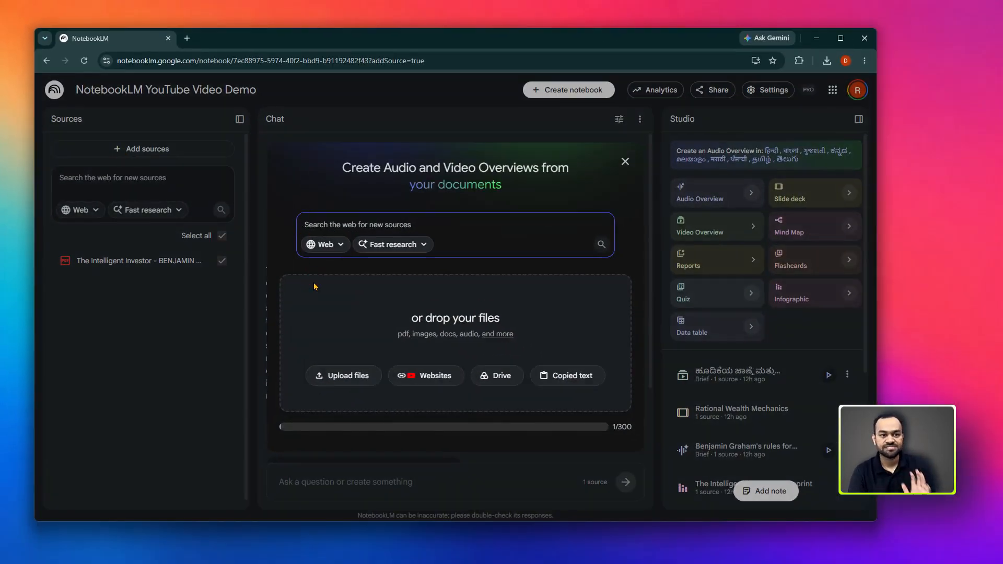
{"action": "left_click", "coordinate": [374, 322]}
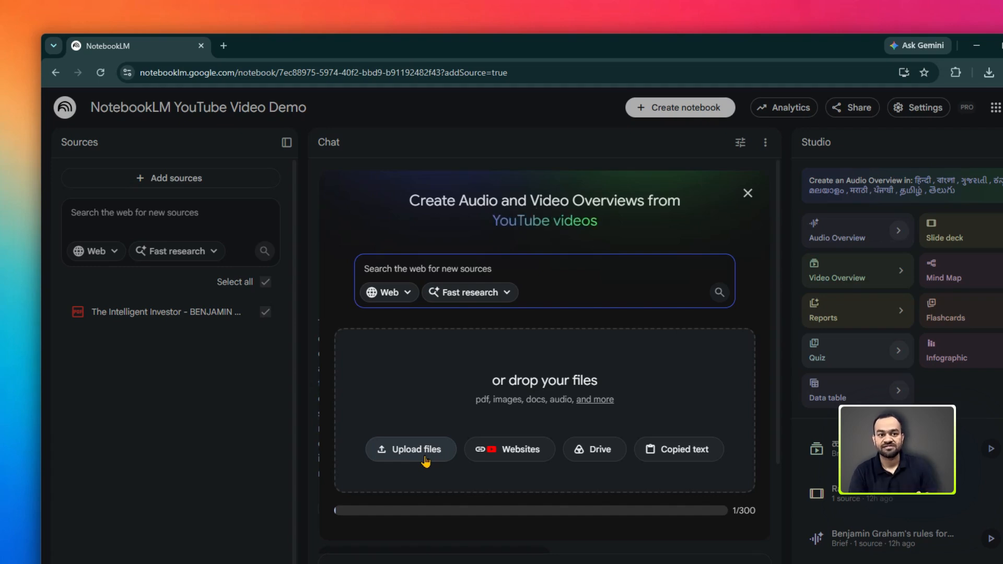
{"action": "mouse_move", "coordinate": [589, 401]}
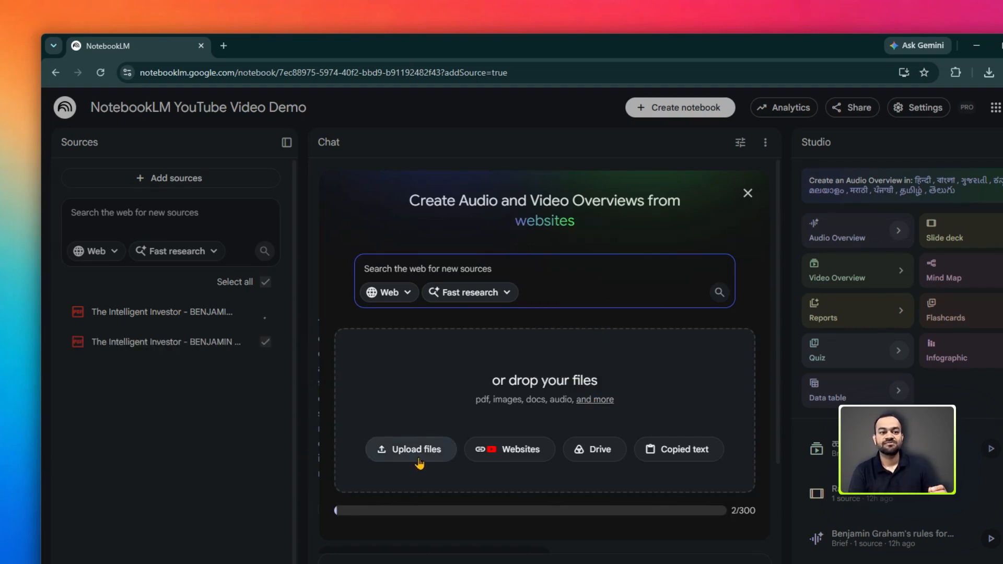
{"action": "left_click", "coordinate": [419, 459]}
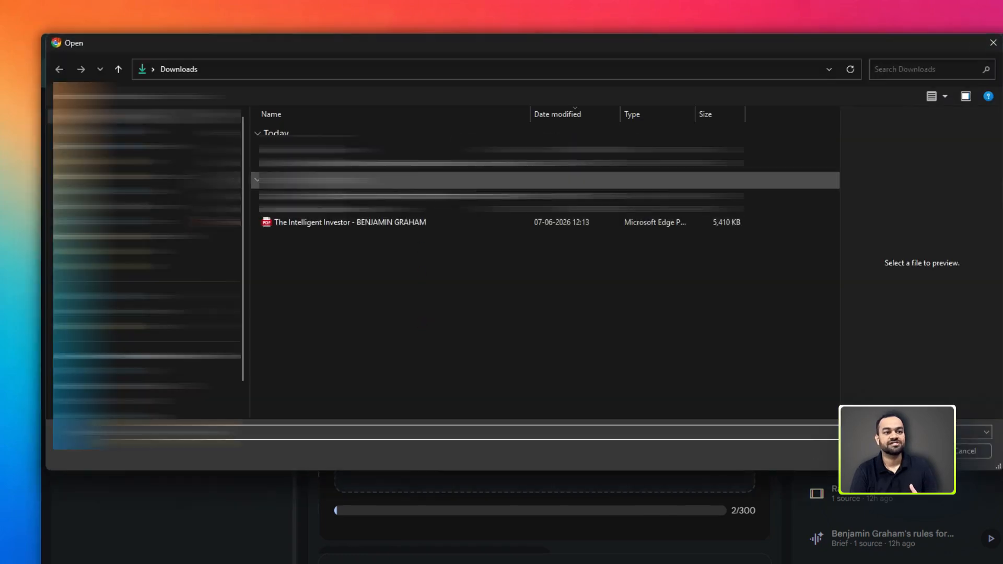
{"action": "left_click", "coordinate": [282, 229]}
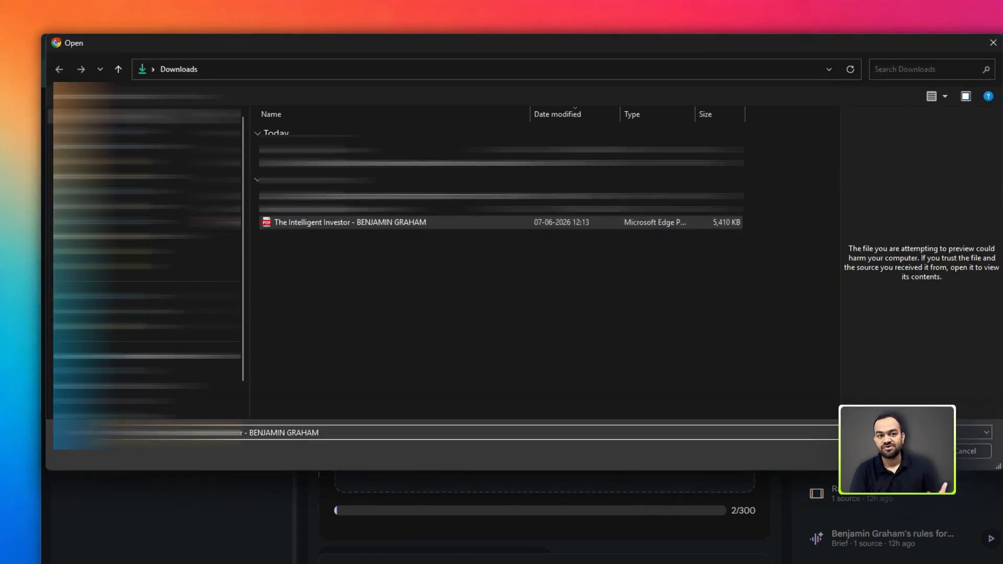
{"action": "key", "text": "Return"}
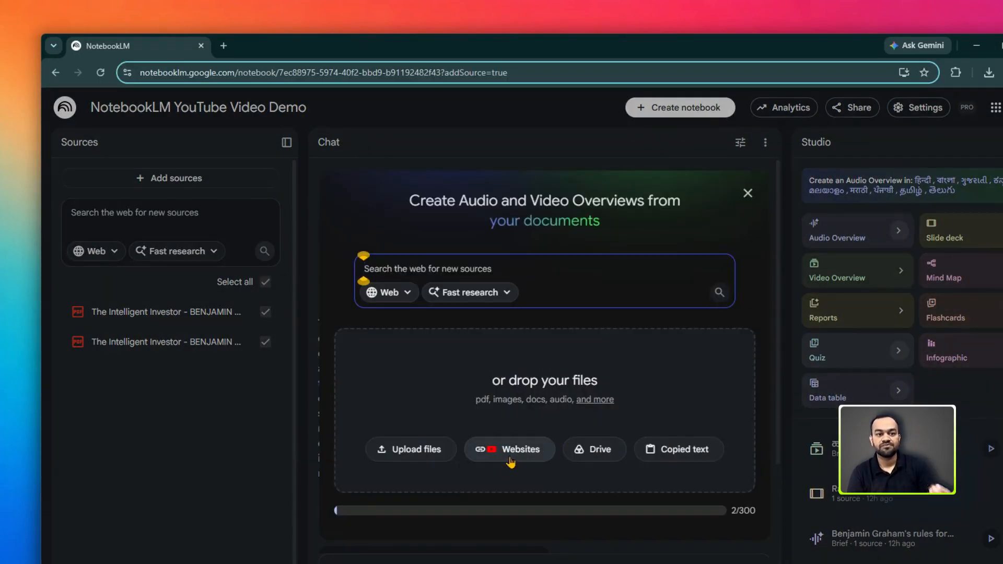
Step: Choose website links as the next source type and open YouTube in a new browser tab
{"action": "left_click", "coordinate": [510, 461]}
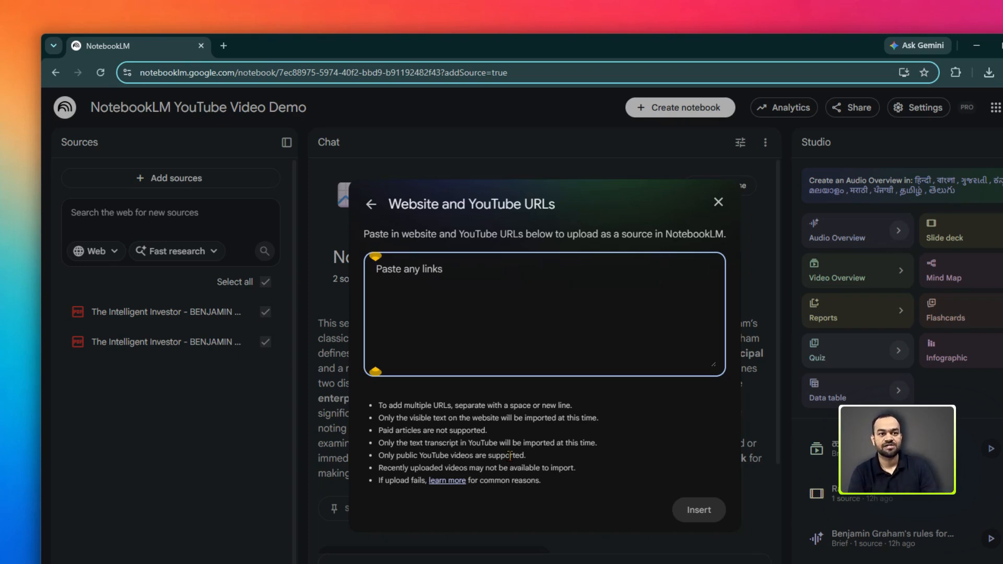
{"action": "left_click", "coordinate": [224, 47]}
{"action": "type", "text": "you"}
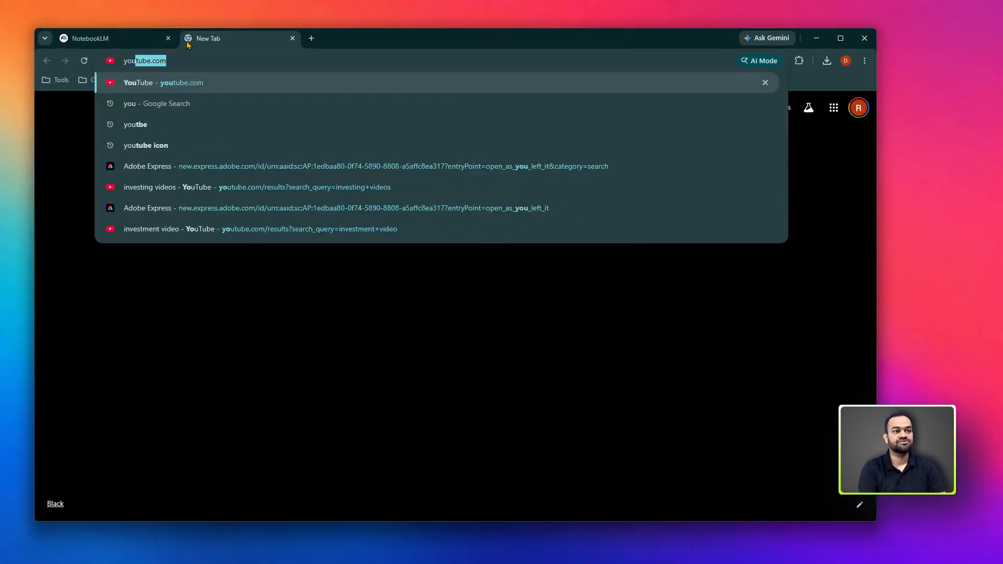
{"action": "key", "text": "Return"}
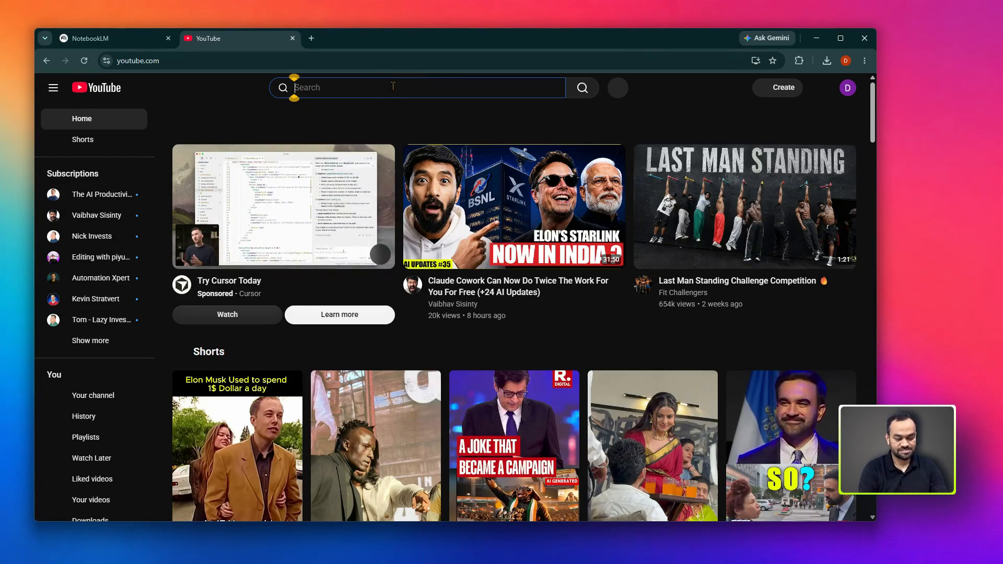
Step: Search YouTube for "investing" and open the video "The Difference Between Trading and Investing"
{"action": "left_click", "coordinate": [395, 87]}
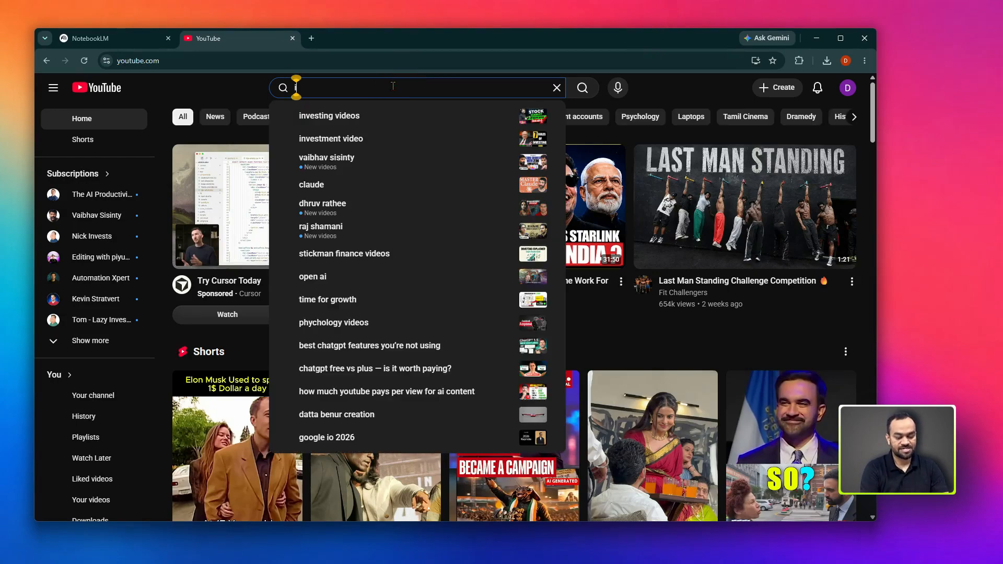
{"action": "type", "text": "investing"}
{"action": "key", "text": "Return"}
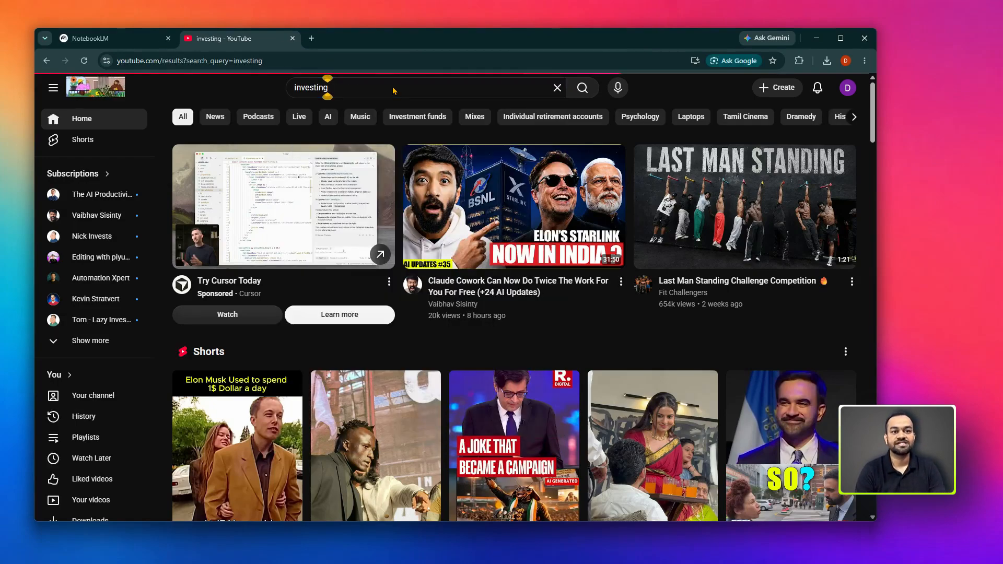
{"action": "scroll", "coordinate": [586, 307], "scroll_direction": "down", "scroll_amount": 3}
{"action": "scroll", "coordinate": [586, 307], "scroll_direction": "up", "scroll_amount": 1}
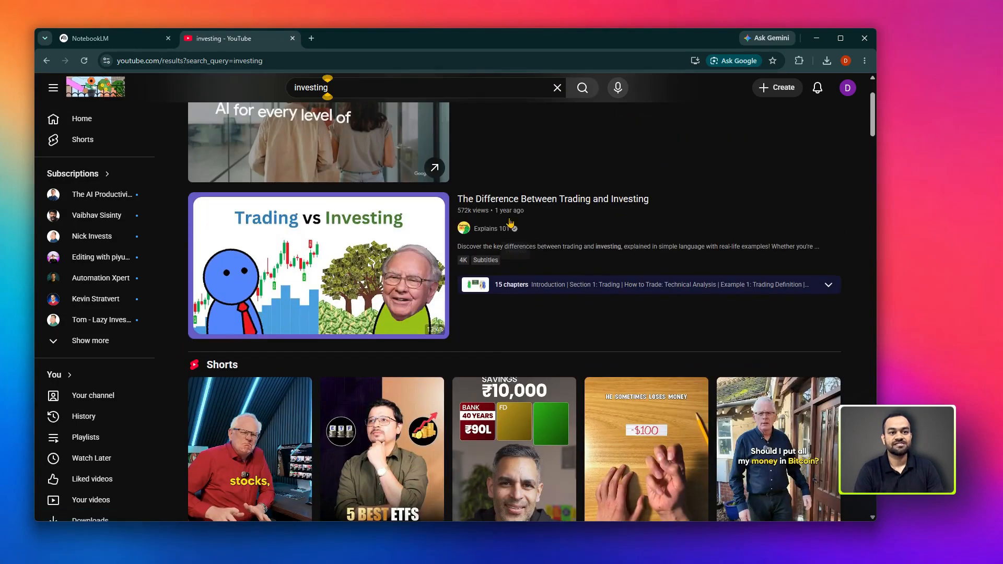
{"action": "left_click", "coordinate": [499, 206]}
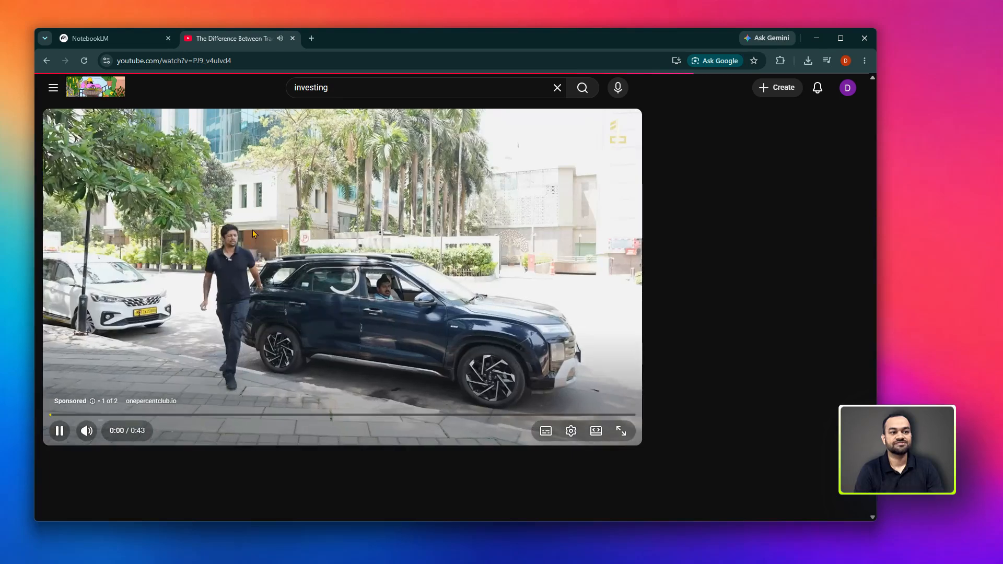
Step: Copy the share link of the video "The Difference Between Trading and Investing"
{"action": "scroll", "coordinate": [312, 381], "scroll_direction": "down", "scroll_amount": 1}
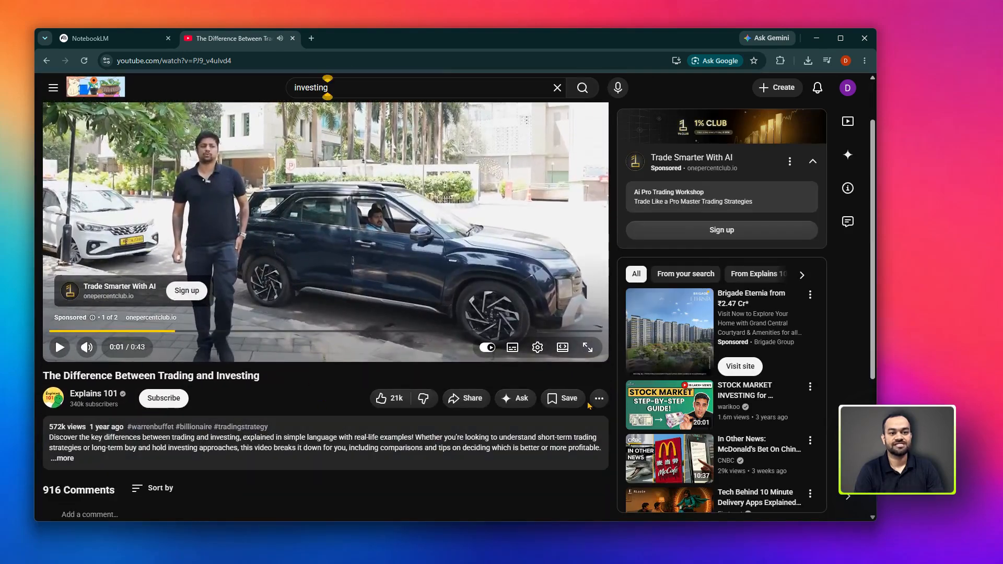
{"action": "left_click", "coordinate": [466, 403]}
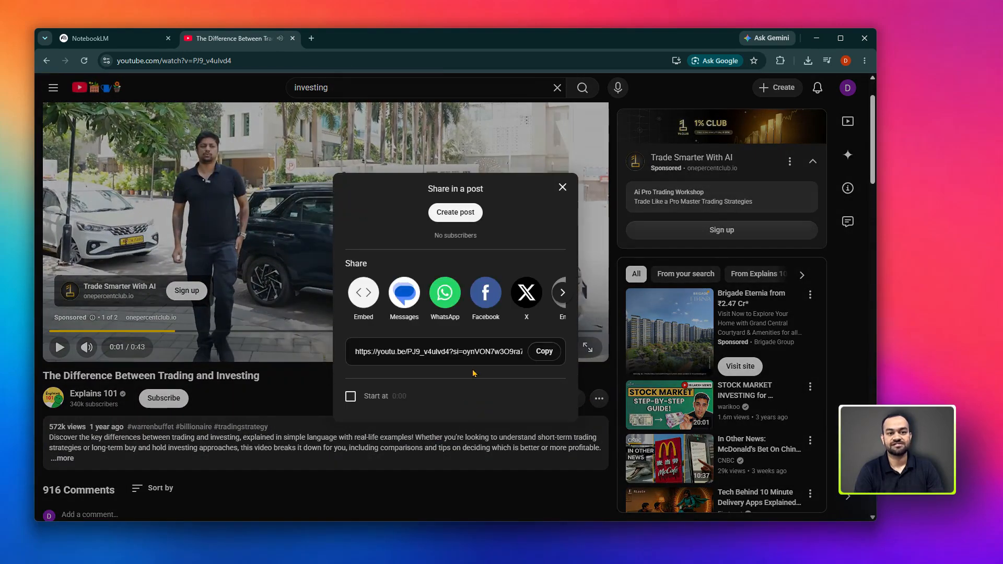
{"action": "left_click", "coordinate": [546, 353]}
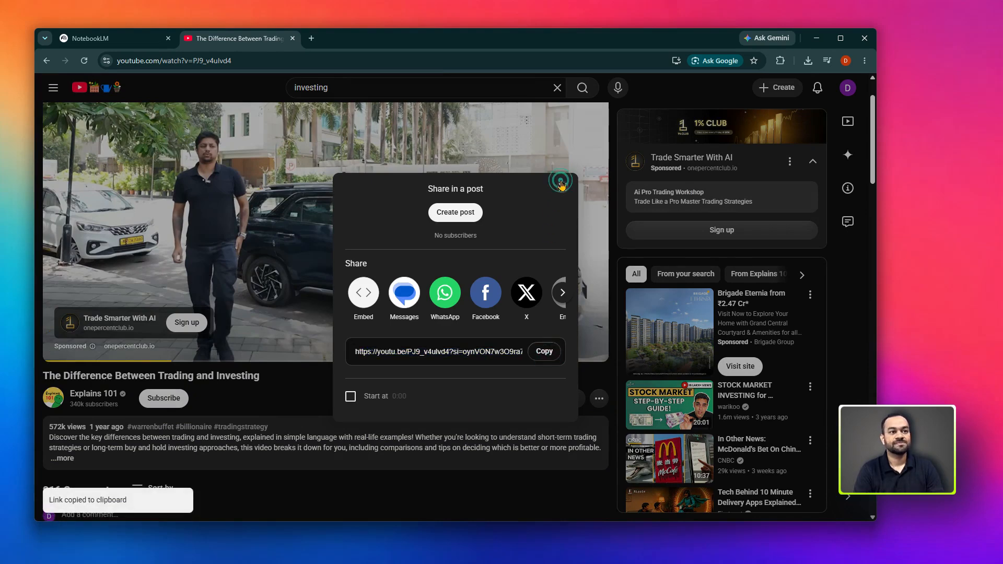
Step: Switch back to NotebookLM, paste the copied YouTube link as a source URL and insert it
{"action": "left_click", "coordinate": [116, 38]}
{"action": "key", "text": "ctrl+v"}
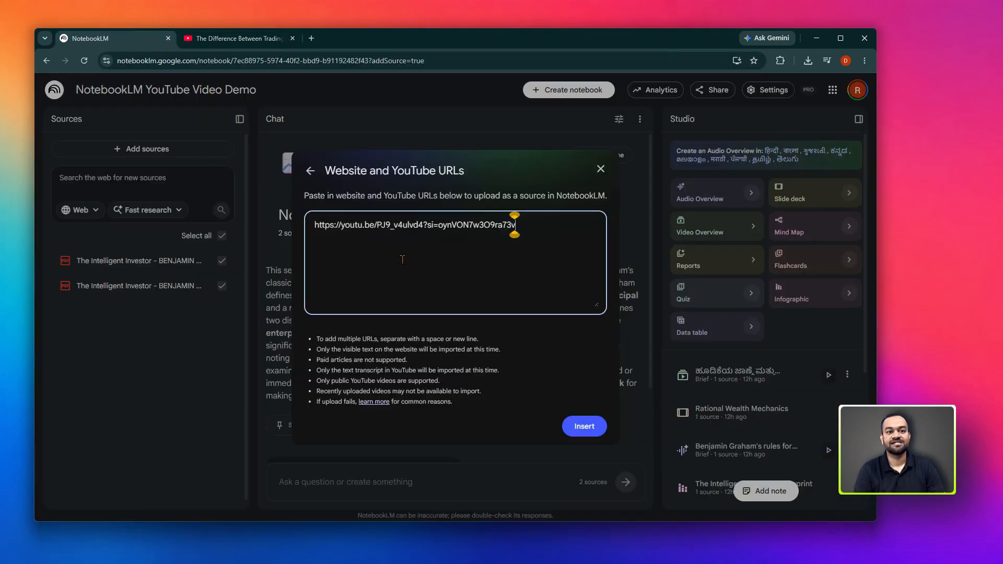
{"action": "left_click", "coordinate": [584, 426]}
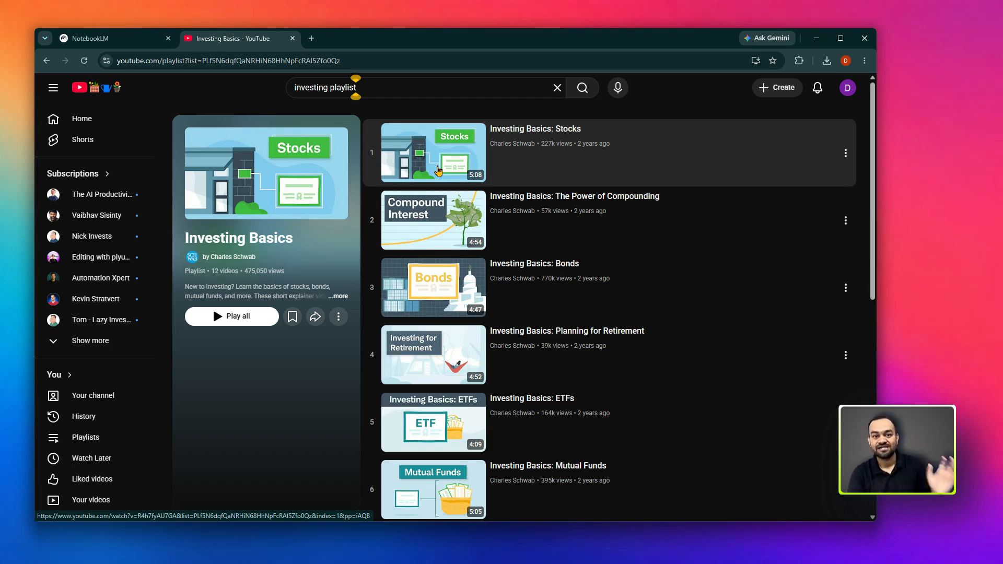
Step: Search Google for "youtube to notebooklm" in a new tab and open the extension's Chrome Web Store page
{"action": "left_click", "coordinate": [312, 38]}
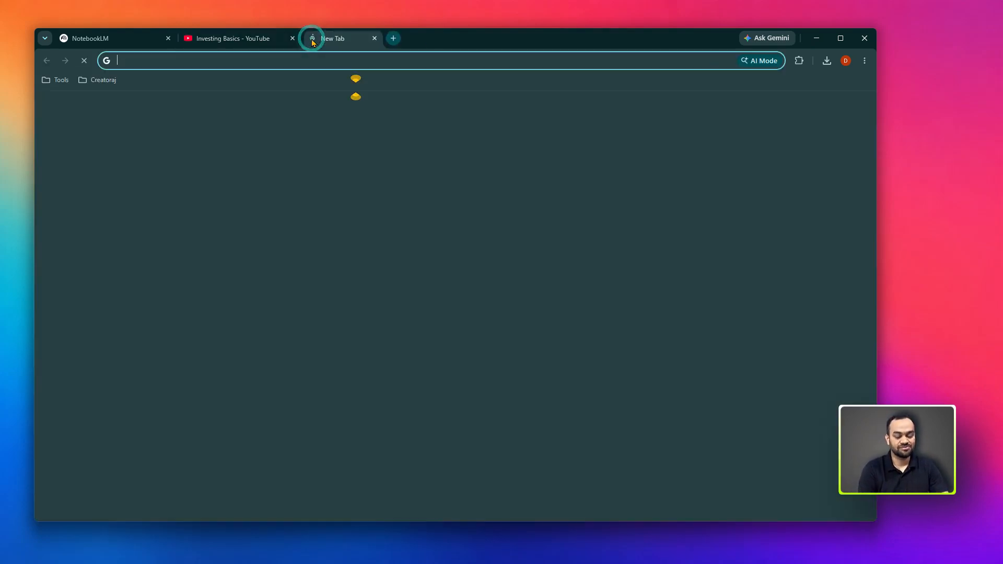
{"action": "type", "text": "youtube to "}
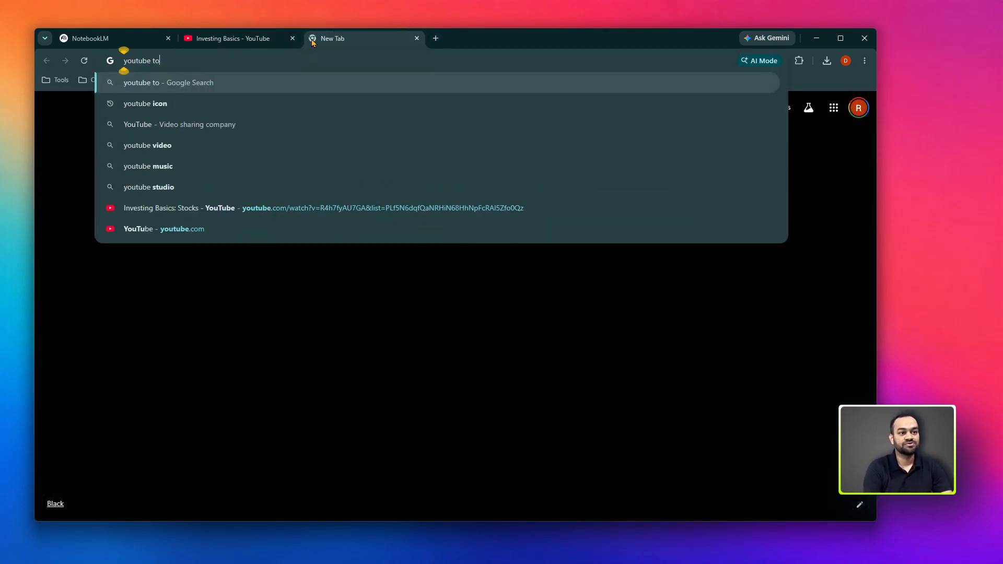
{"action": "type", "text": "noteboo"}
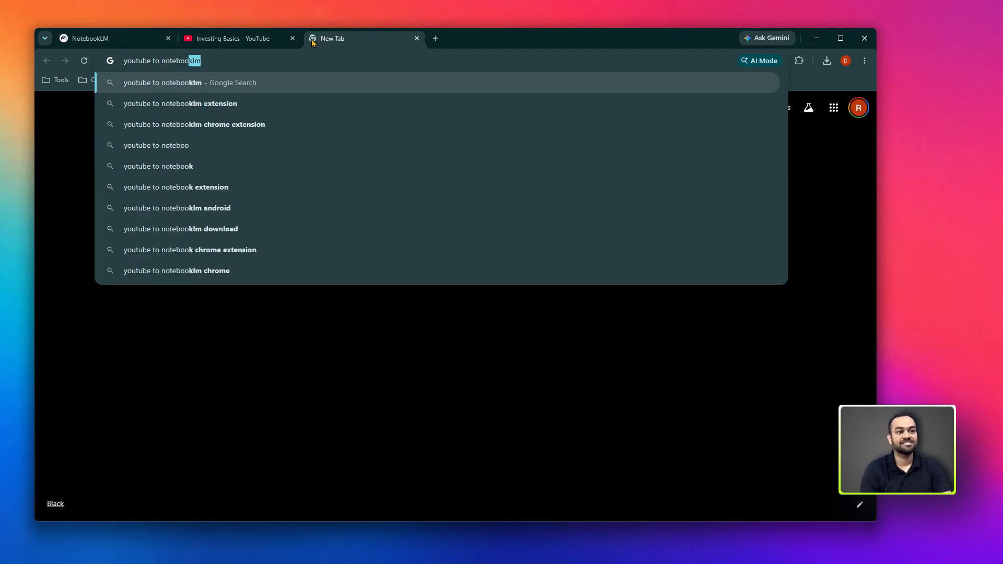
{"action": "key", "text": "Return"}
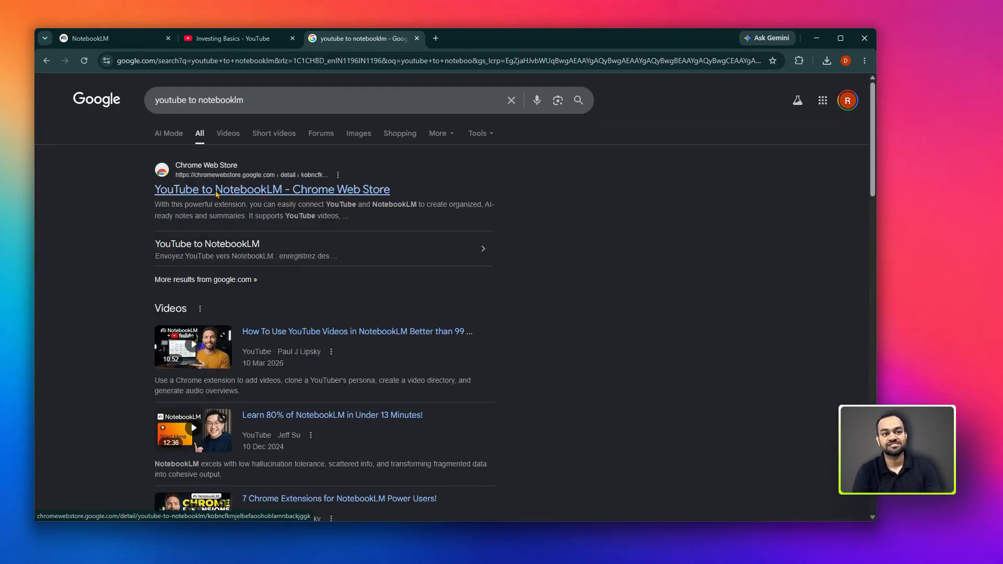
{"action": "left_click", "coordinate": [217, 196]}
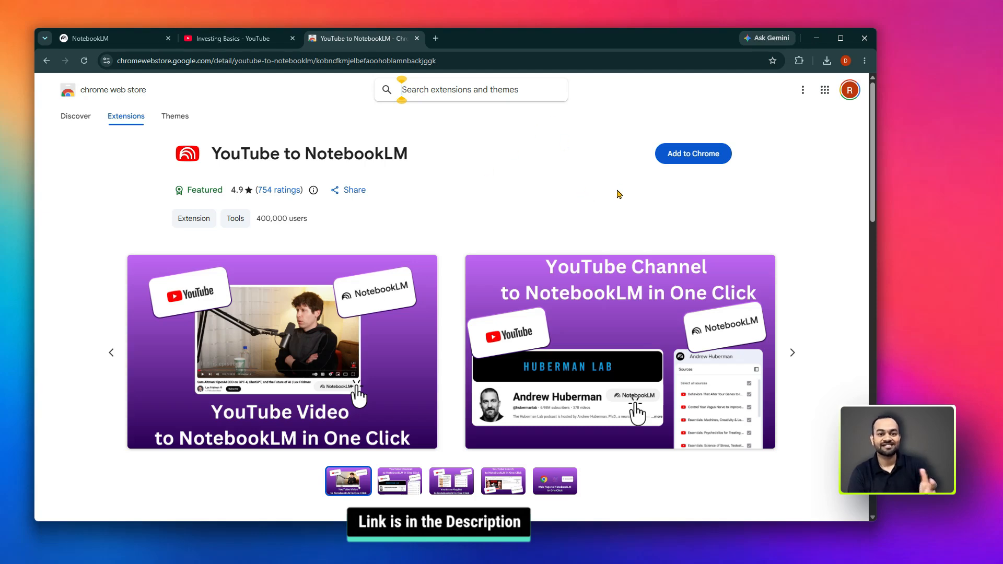
Step: Add the YouTube to NotebookLM extension to Chrome and confirm the installation
{"action": "left_click", "coordinate": [680, 154]}
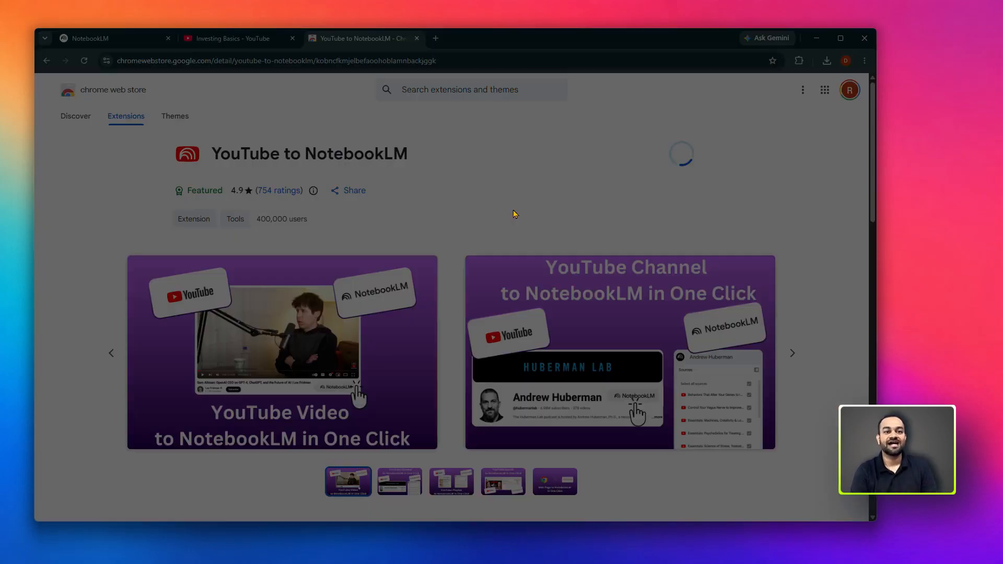
{"action": "left_click", "coordinate": [491, 155]}
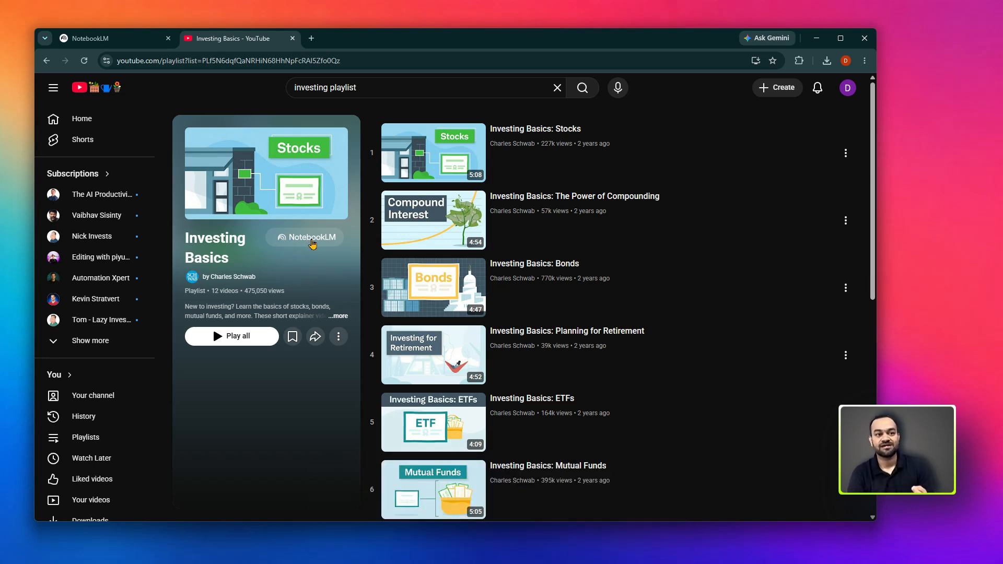
Step: Review the existing notebooks offered for sending the Investing Basics playlist to NotebookLM
{"action": "left_click", "coordinate": [312, 238]}
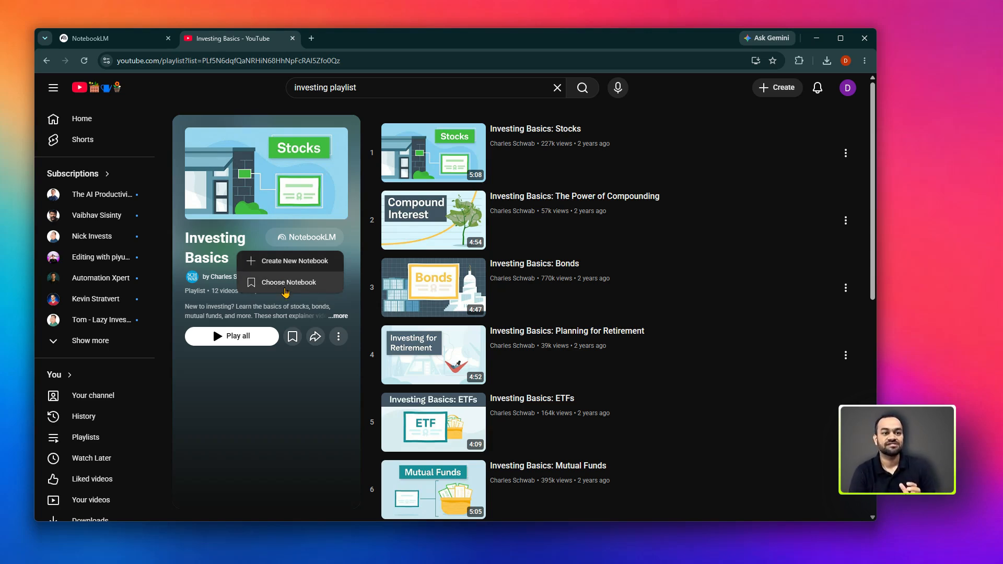
{"action": "left_click", "coordinate": [286, 286]}
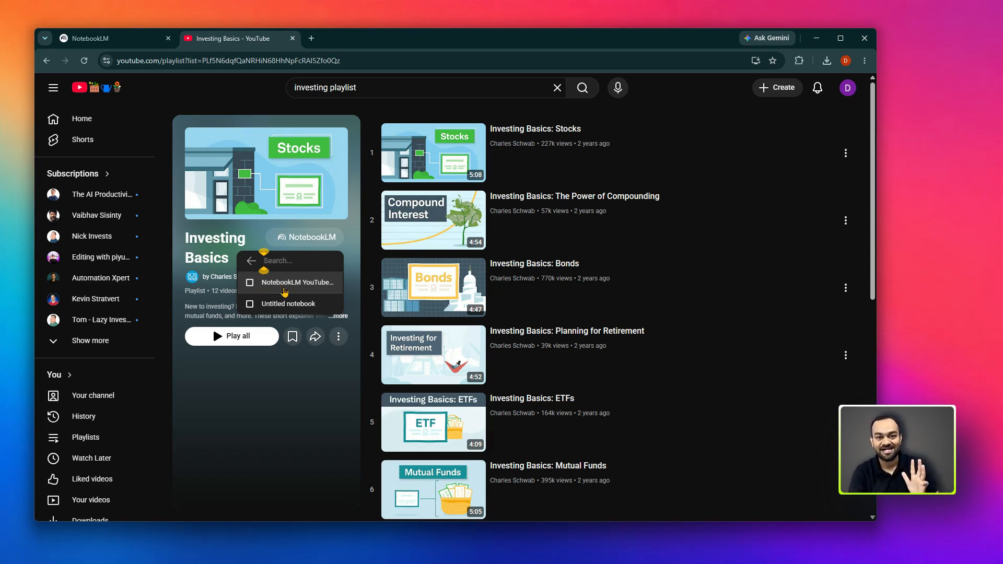
{"action": "left_click", "coordinate": [265, 438]}
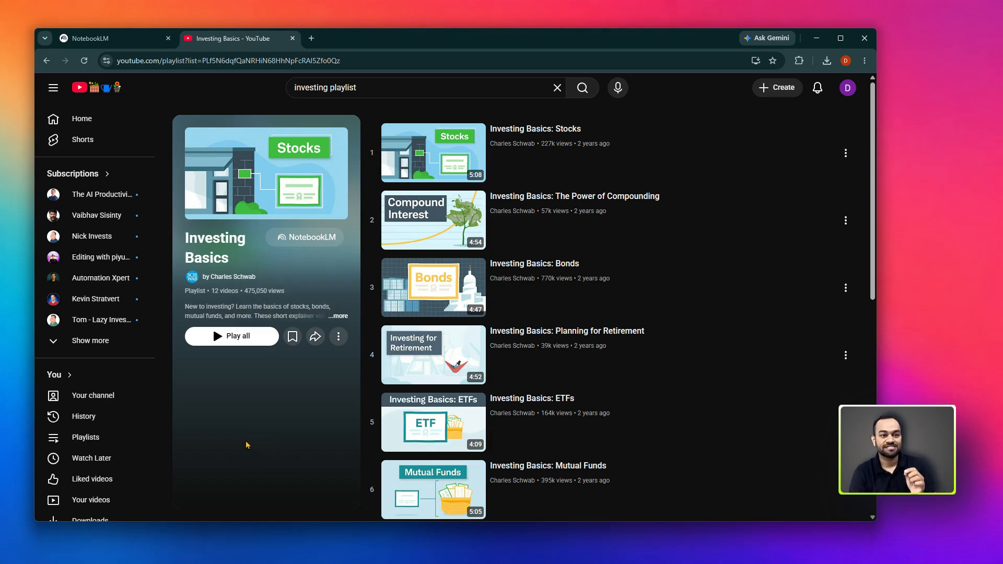
Step: Open the Charles Schwab channel from the playlist and bring up the notebook choices for sending the channel to NotebookLM
{"action": "left_click", "coordinate": [214, 279]}
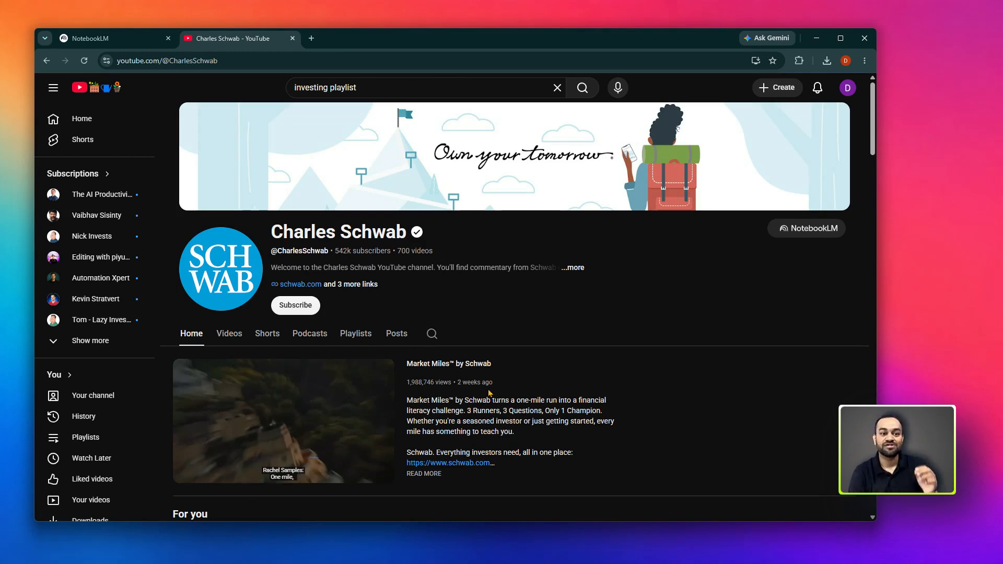
{"action": "scroll", "coordinate": [481, 384], "scroll_direction": "down", "scroll_amount": 4}
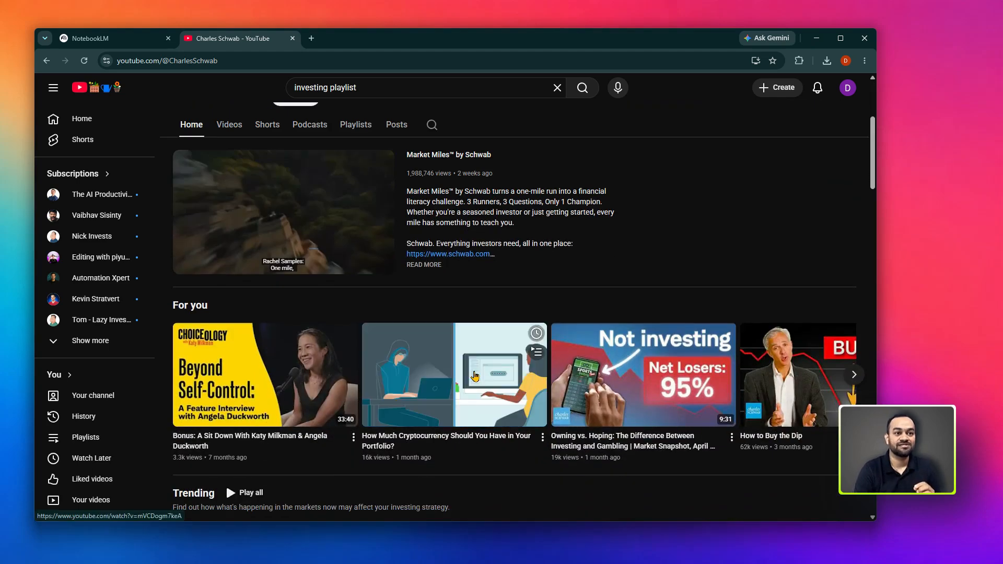
{"action": "scroll", "coordinate": [475, 377], "scroll_direction": "up", "scroll_amount": 4}
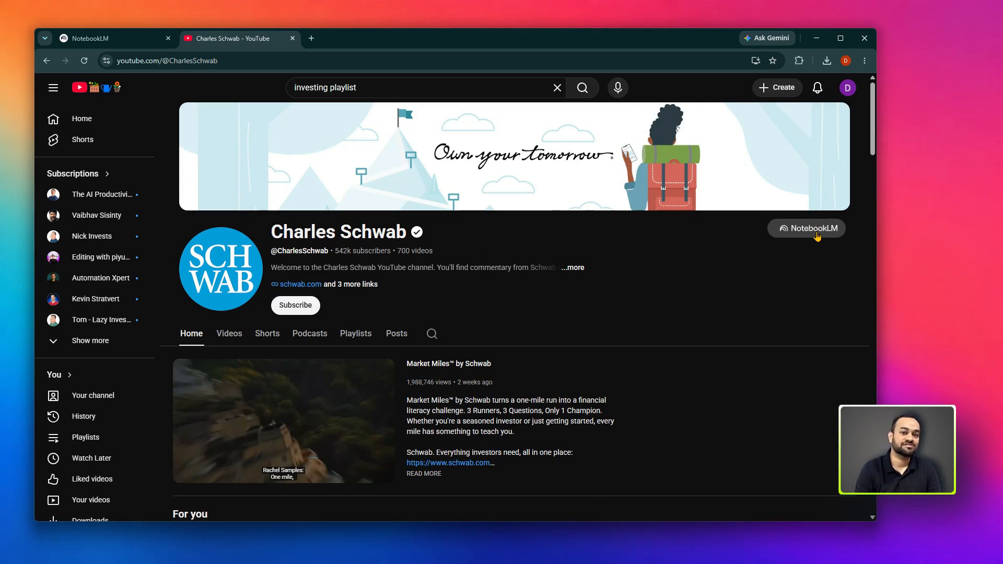
{"action": "left_click", "coordinate": [817, 235]}
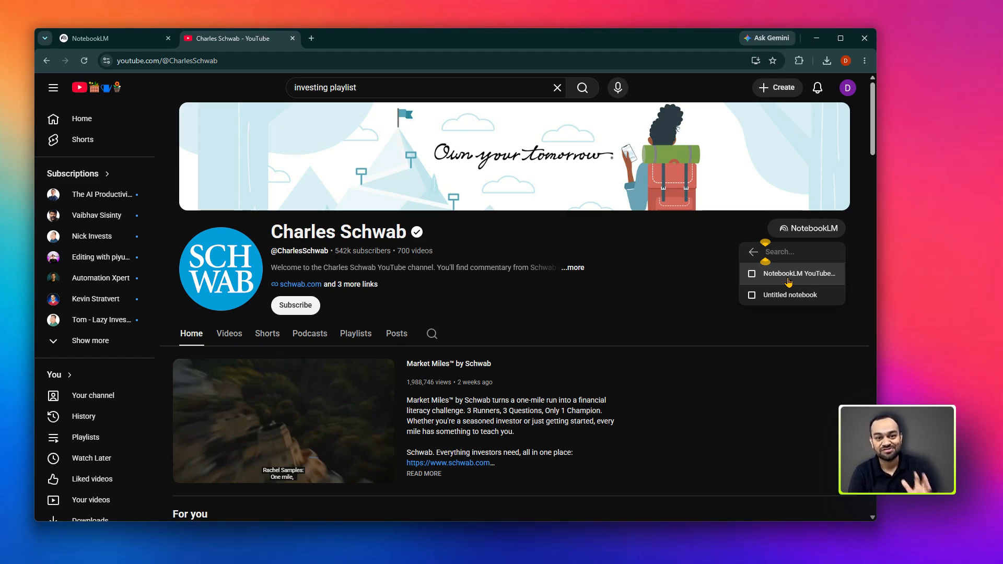
Step: Close the Charles Schwab channel tab and look at the copied-text option for adding a source to the notebook
{"action": "left_click", "coordinate": [605, 299]}
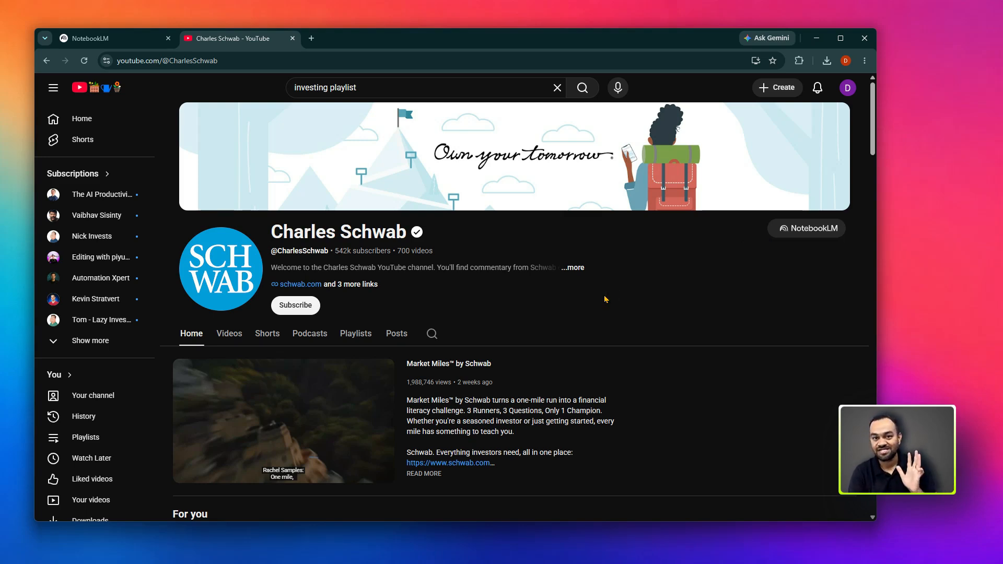
{"action": "key", "text": "ctrl+w"}
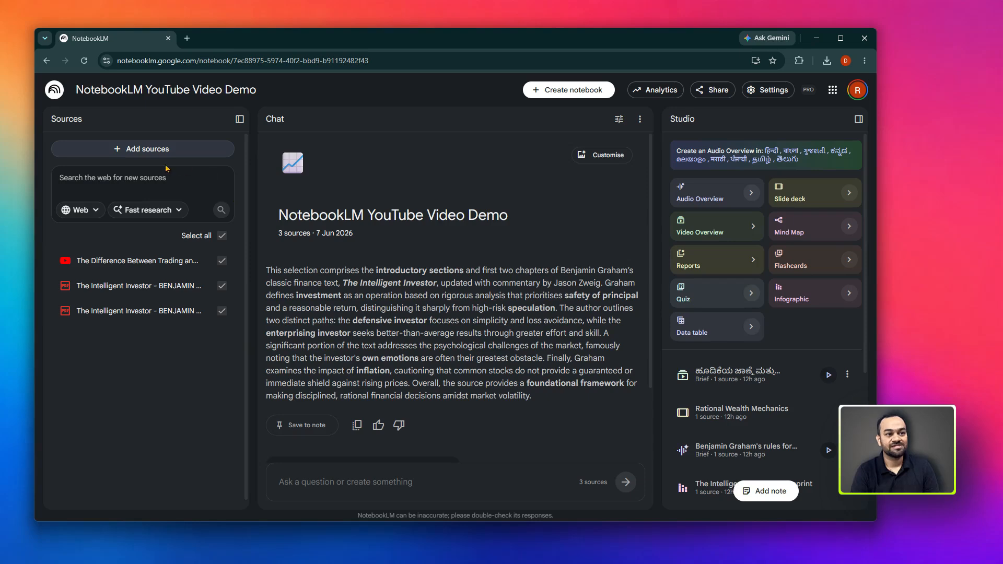
{"action": "left_click", "coordinate": [140, 149]}
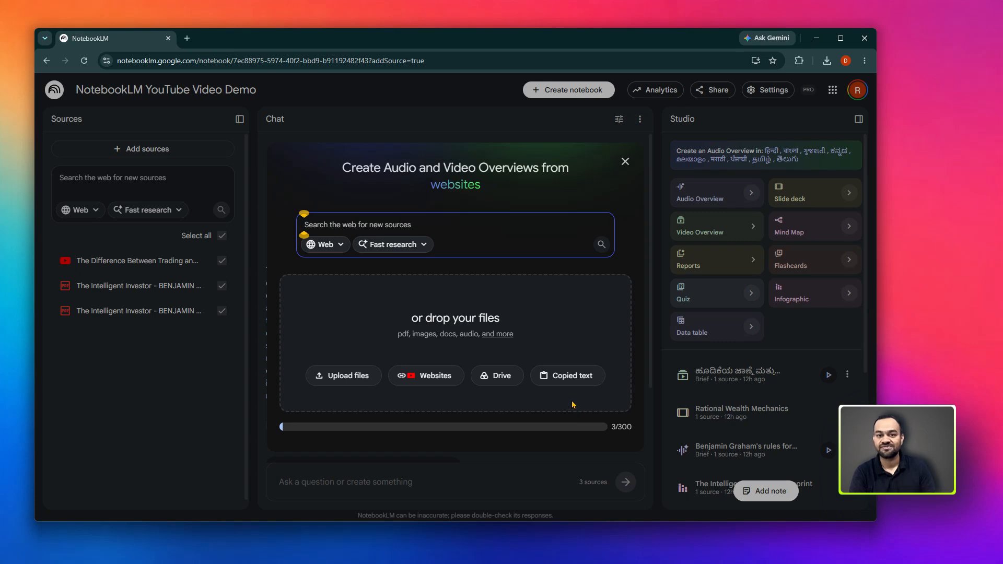
{"action": "left_click", "coordinate": [566, 378]}
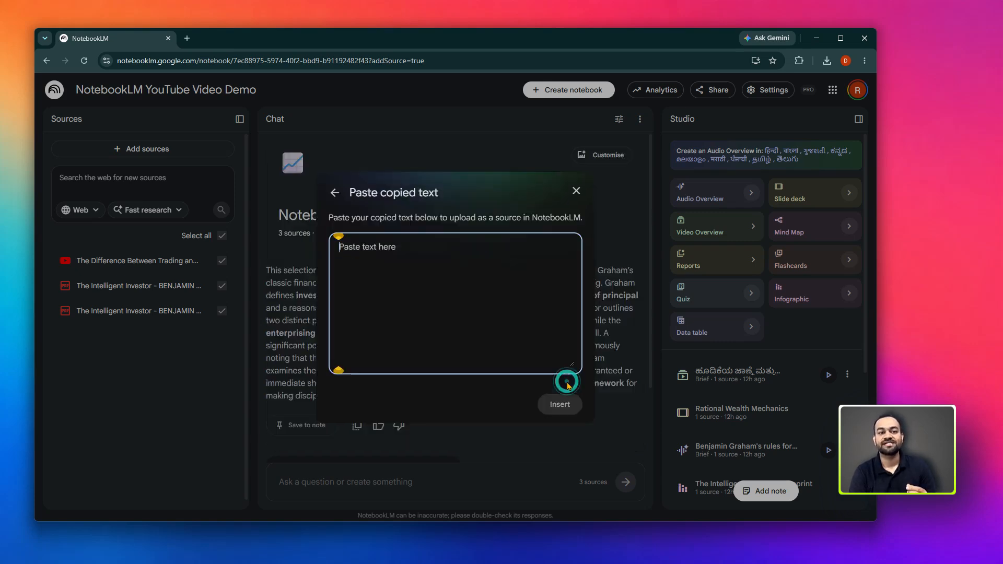
{"action": "left_click", "coordinate": [479, 331]}
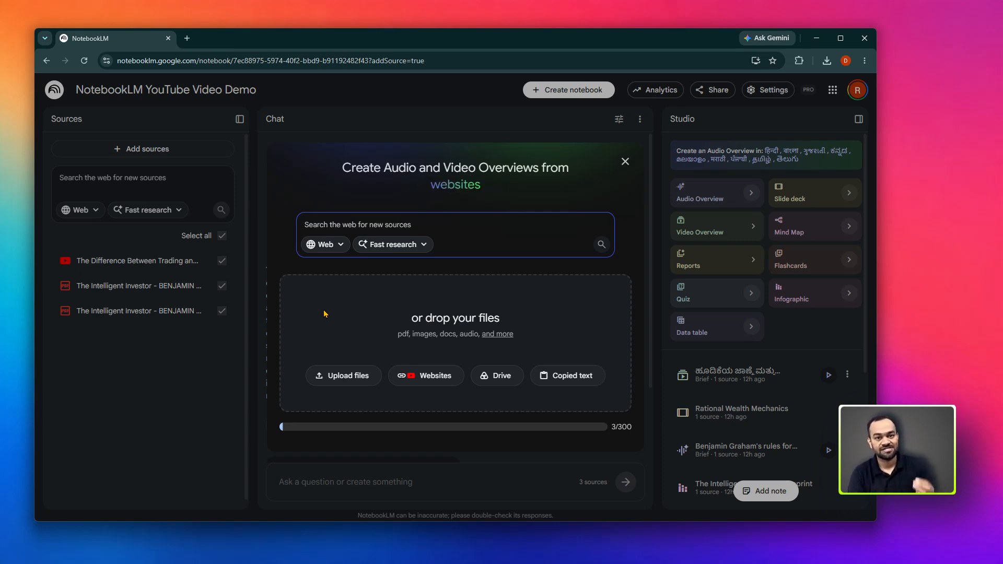
Step: Search the web for new sources on "investing for beginners" using Fast research
{"action": "left_click", "coordinate": [329, 226]}
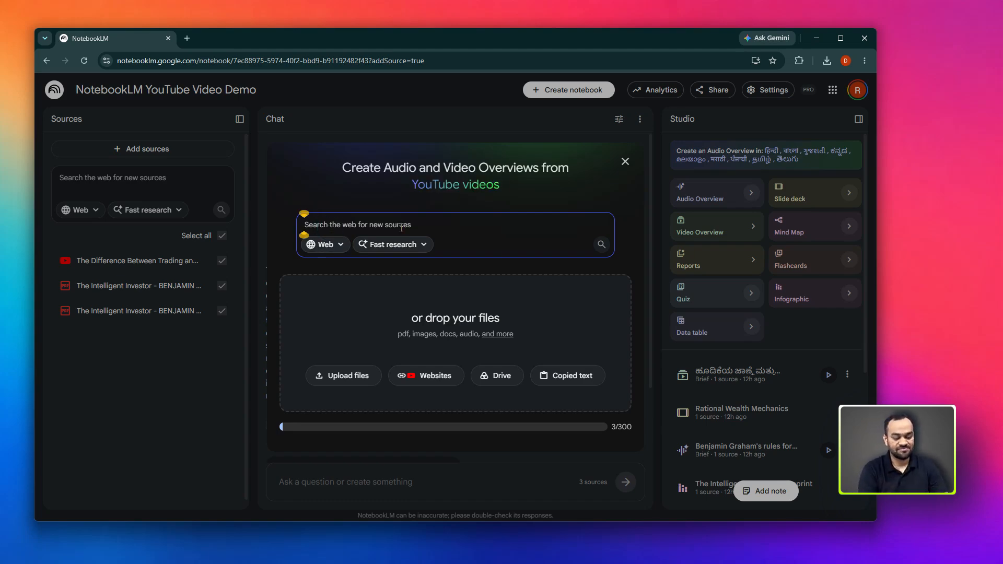
{"action": "type", "text": "investing for beginner"}
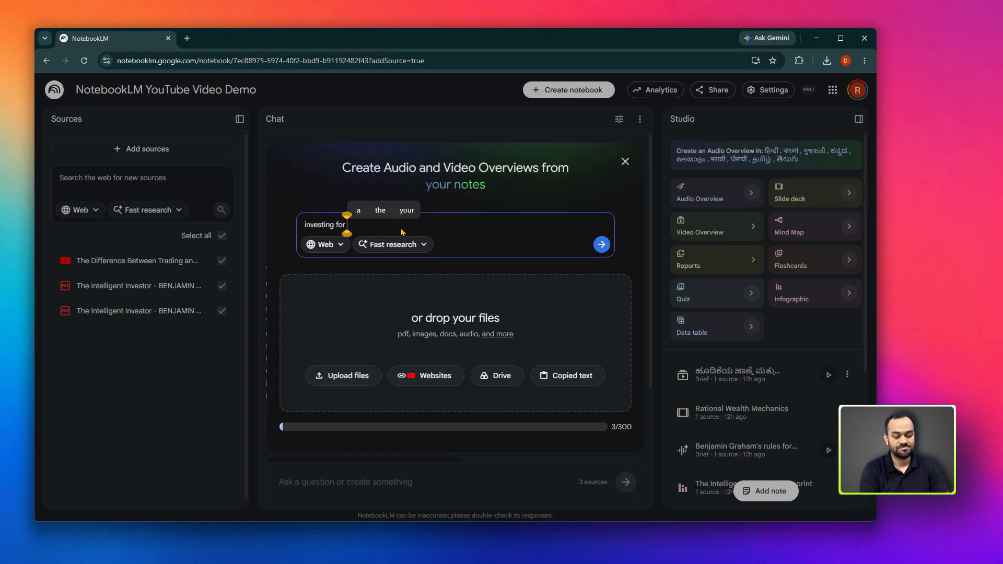
{"action": "type", "text": "s"}
{"action": "left_click", "coordinate": [323, 245]}
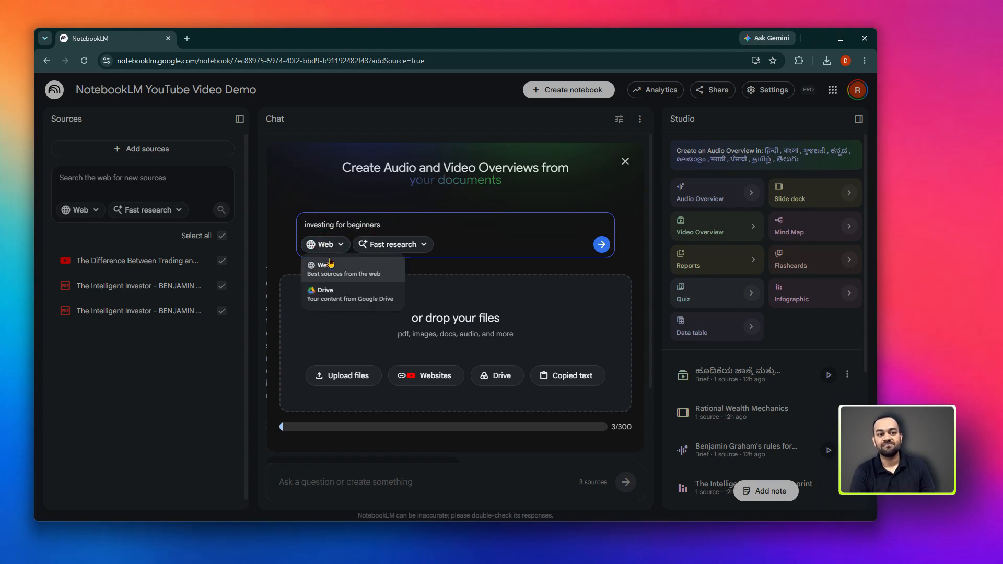
{"action": "left_click", "coordinate": [410, 250]}
{"action": "left_click", "coordinate": [412, 248]}
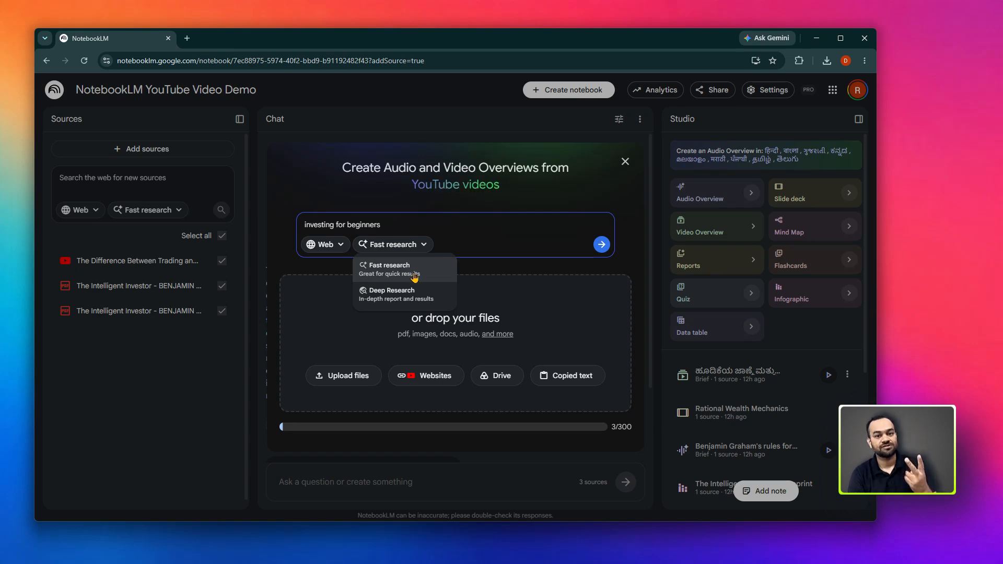
{"action": "left_click", "coordinate": [386, 277]}
{"action": "left_click", "coordinate": [380, 225]}
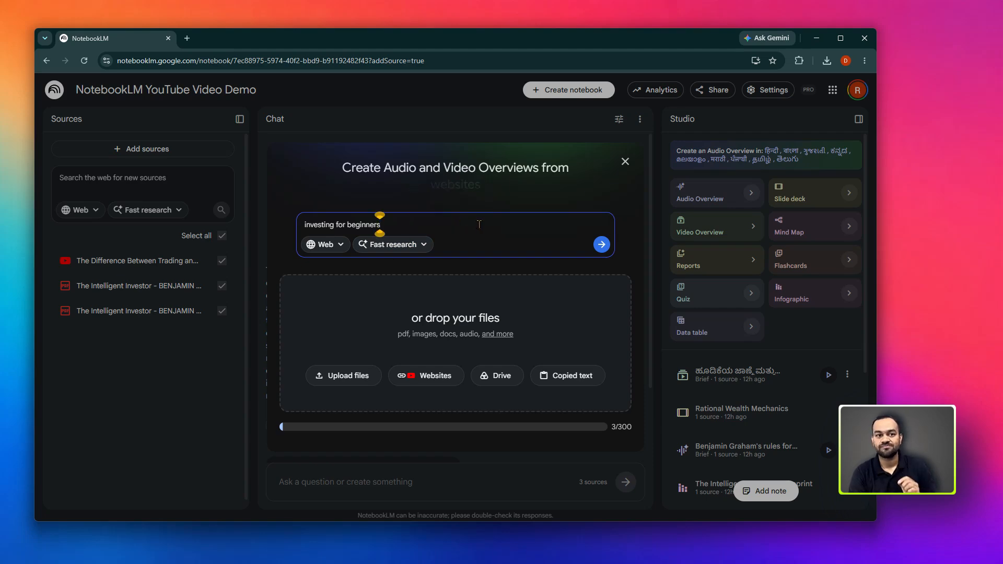
{"action": "left_click", "coordinate": [601, 244]}
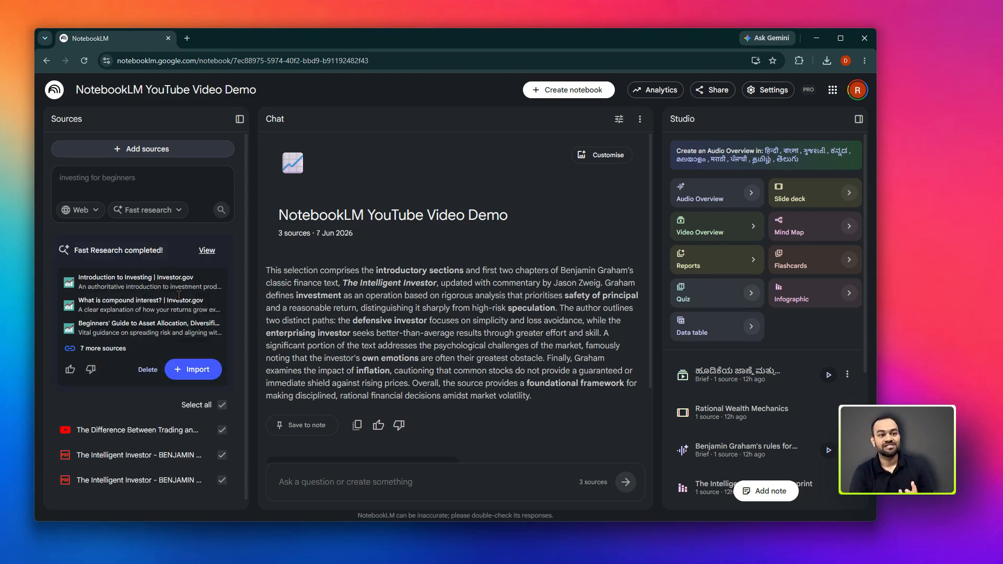
Step: Review the full list of discovered investing sources and import all of them into the notebook
{"action": "left_click", "coordinate": [209, 251]}
{"action": "scroll", "coordinate": [327, 244], "scroll_direction": "down", "scroll_amount": 1}
{"action": "scroll", "coordinate": [328, 238], "scroll_direction": "up", "scroll_amount": 1}
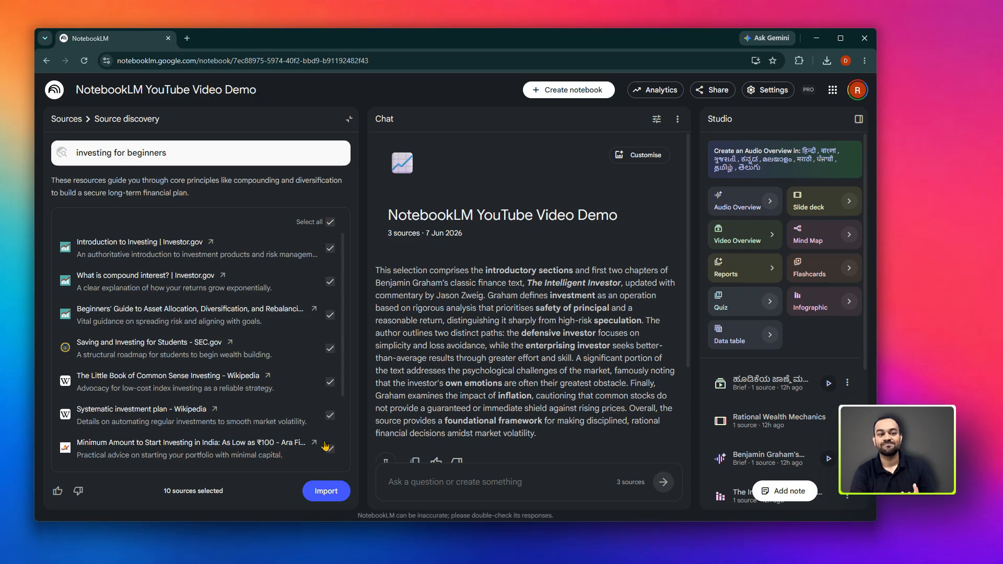
{"action": "scroll", "coordinate": [278, 412], "scroll_direction": "down", "scroll_amount": 3}
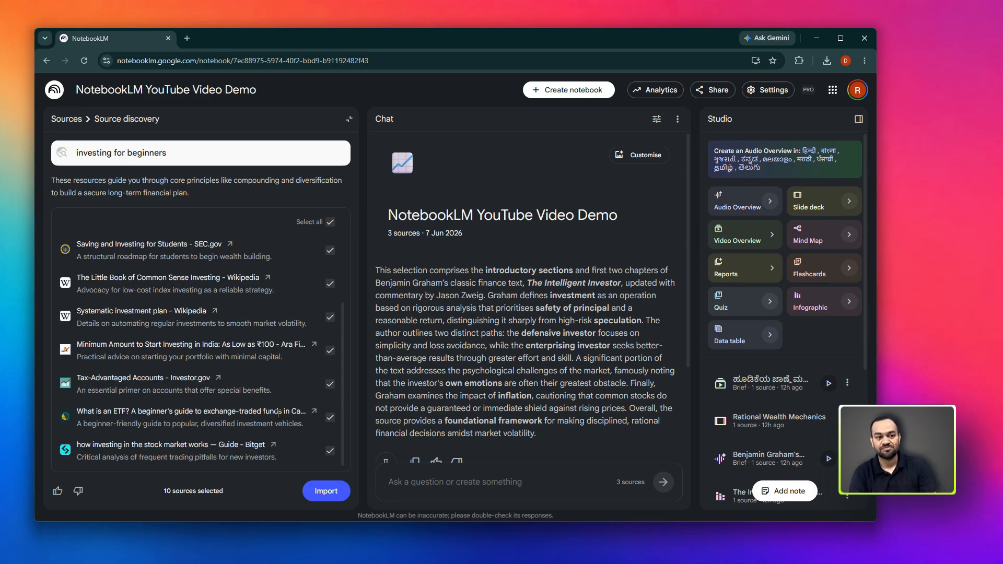
{"action": "left_click", "coordinate": [320, 495]}
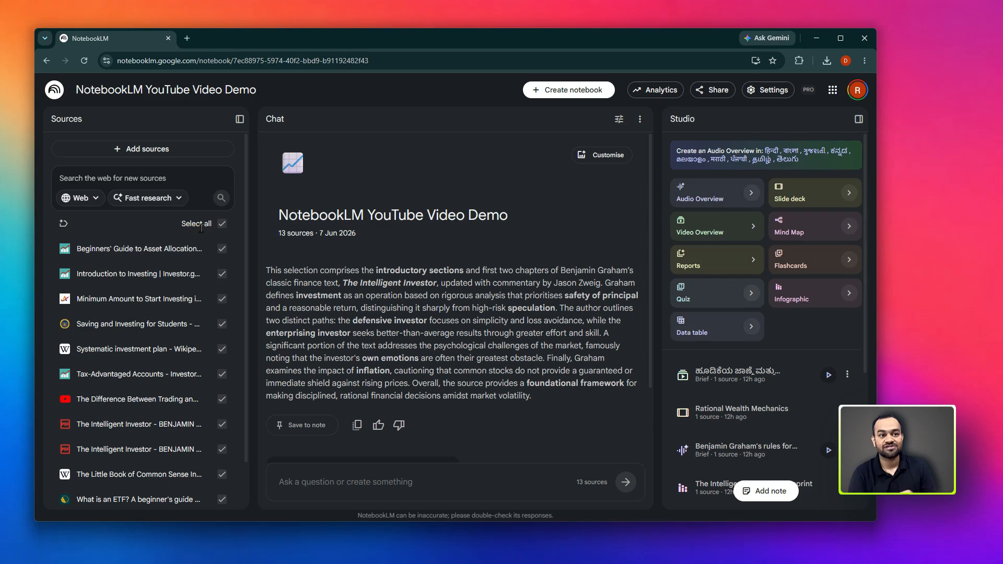
Step: Deselect all sources and try choosing individual ones, such as the Beginners' Guide to Asset Allocation
{"action": "left_click", "coordinate": [222, 224]}
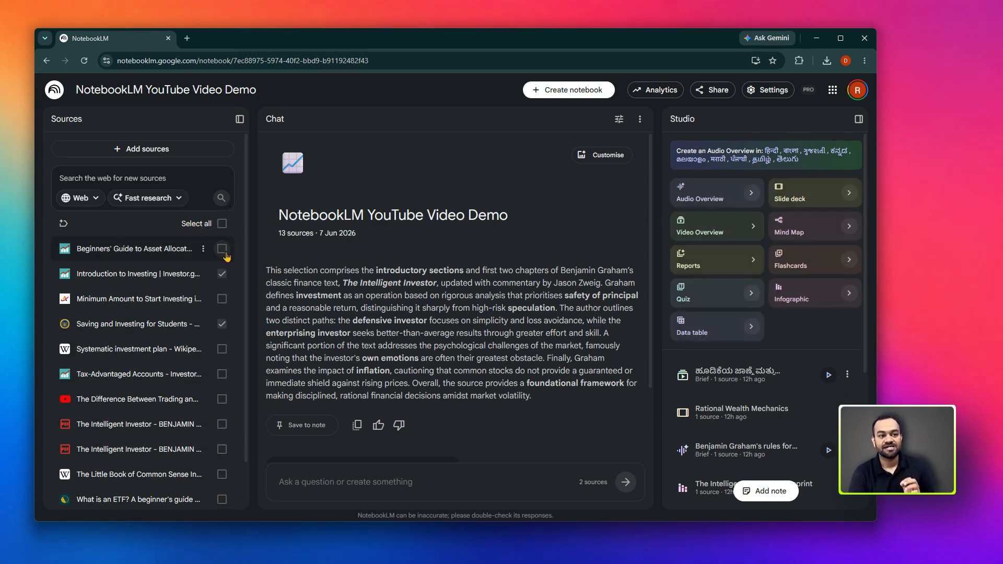
{"action": "left_click", "coordinate": [222, 248]}
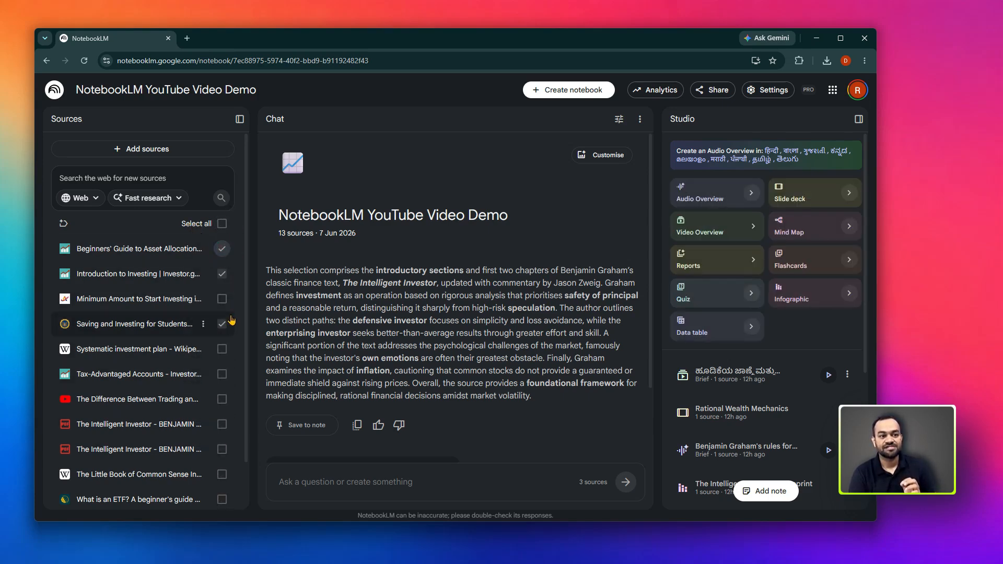
{"action": "left_click", "coordinate": [222, 324]}
{"action": "left_click", "coordinate": [222, 374]}
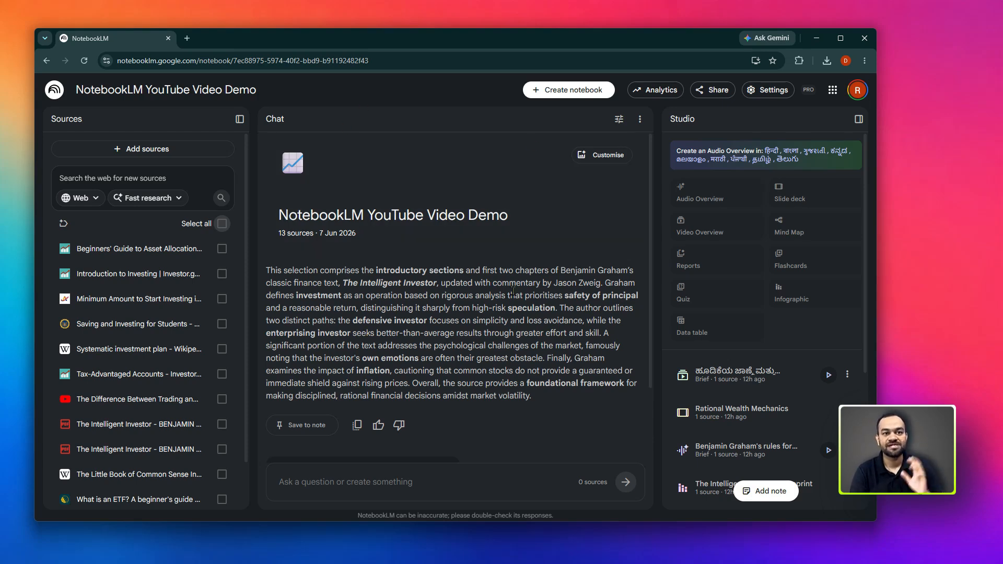
Step: Collapse the source list and review the Default, Learning guide and Custom chat styles and the response length choices without saving
{"action": "left_click", "coordinate": [242, 121]}
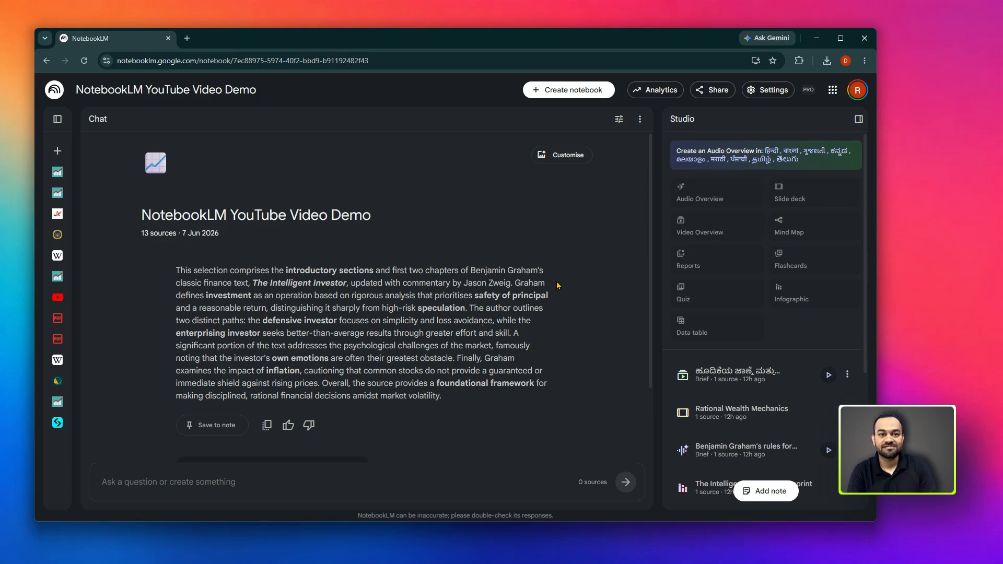
{"action": "left_click", "coordinate": [619, 120]}
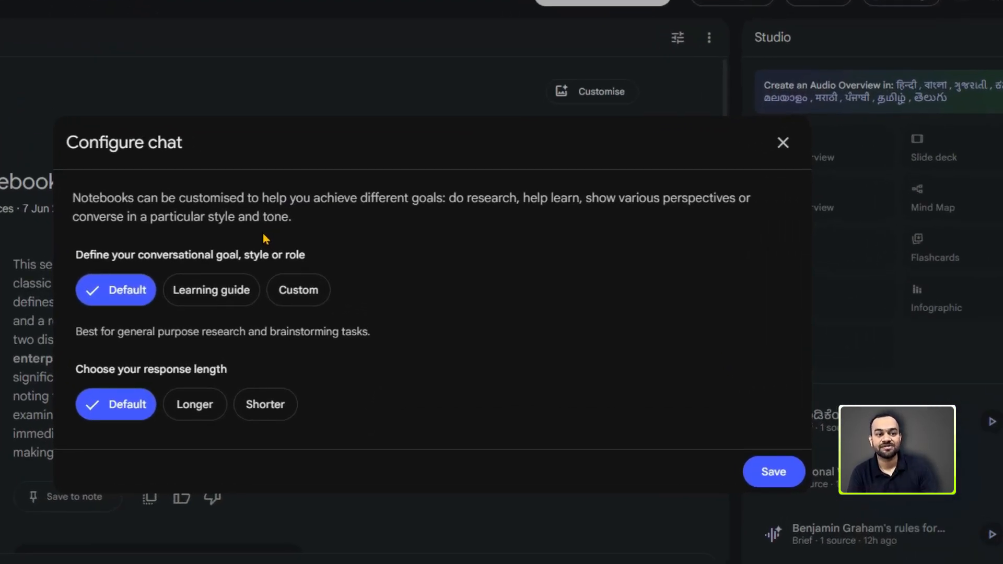
{"action": "left_click_drag", "start_coordinate": [90, 332], "coordinate": [307, 332]}
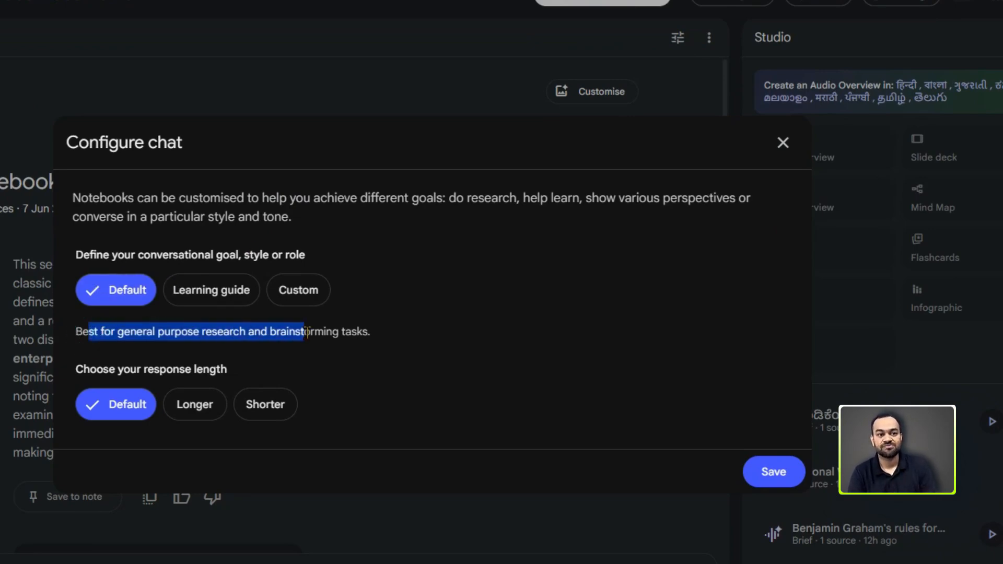
{"action": "left_click", "coordinate": [307, 333]}
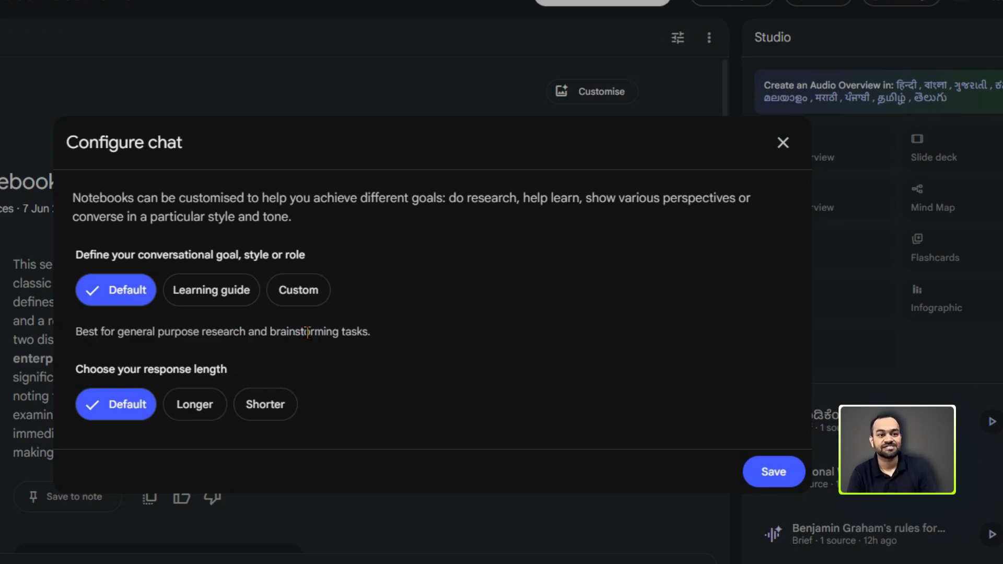
{"action": "left_click", "coordinate": [217, 288]}
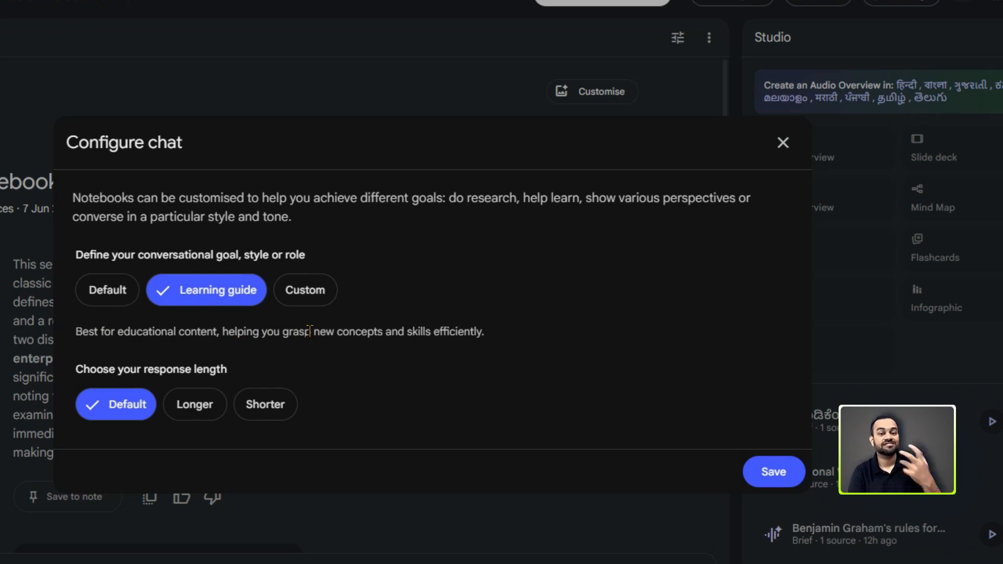
{"action": "left_click", "coordinate": [325, 292]}
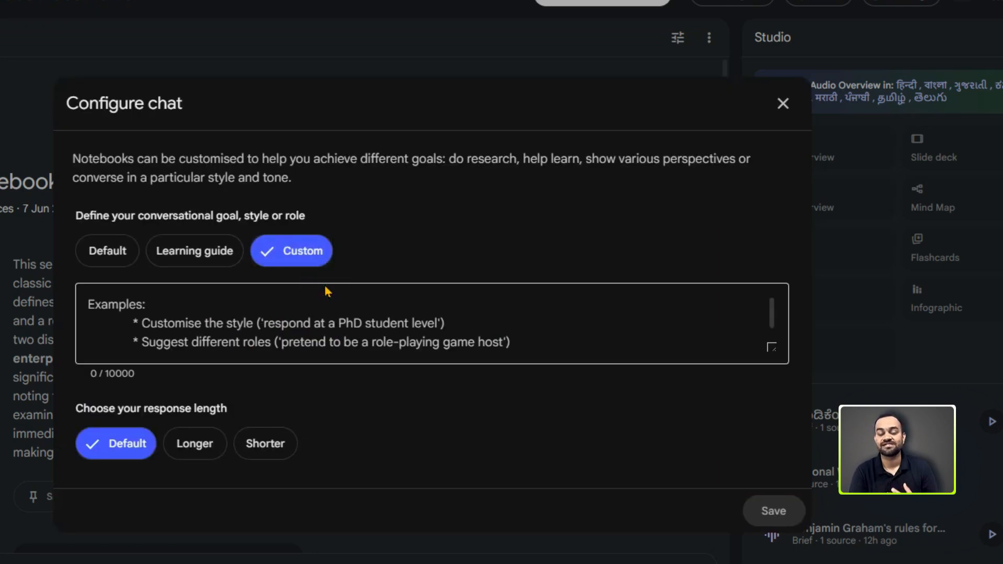
{"action": "left_click", "coordinate": [329, 325]}
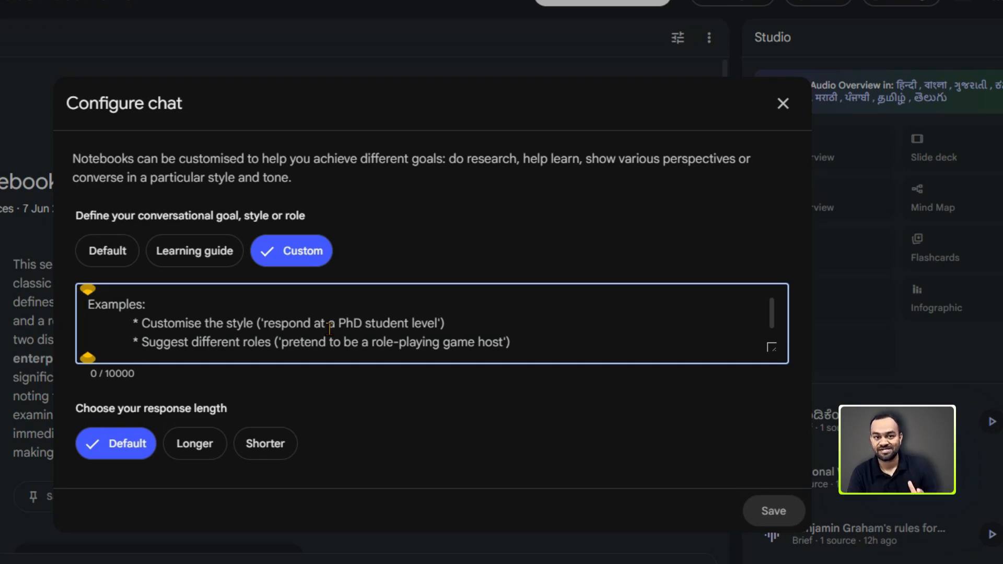
{"action": "left_click_drag", "start_coordinate": [124, 408], "coordinate": [253, 402]}
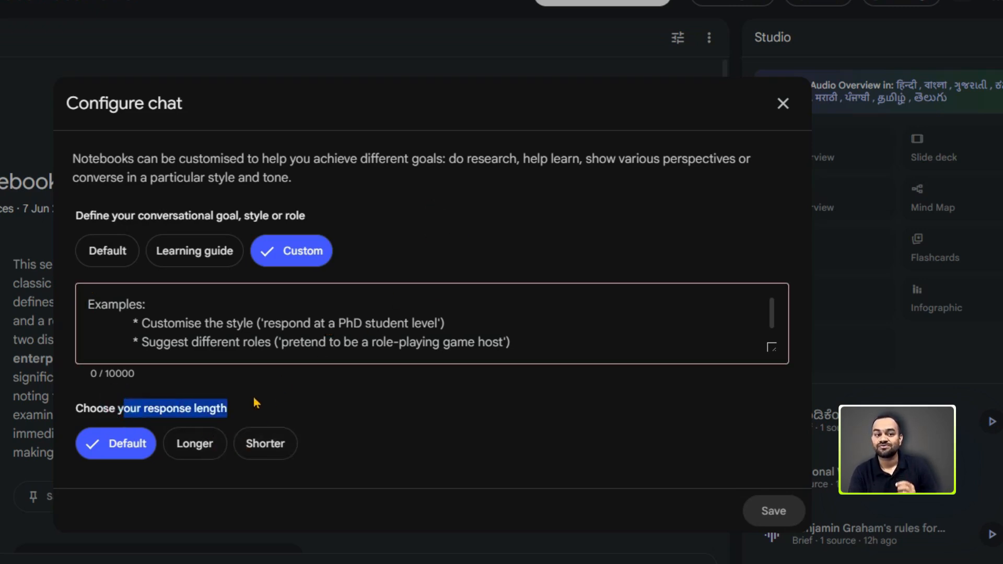
{"action": "left_click", "coordinate": [253, 395]}
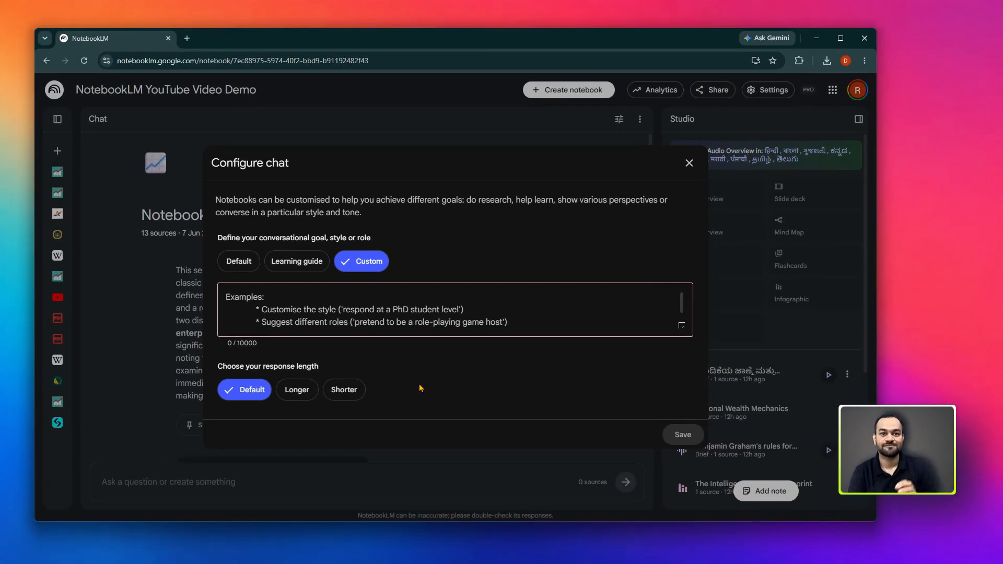
{"action": "key", "text": "Escape"}
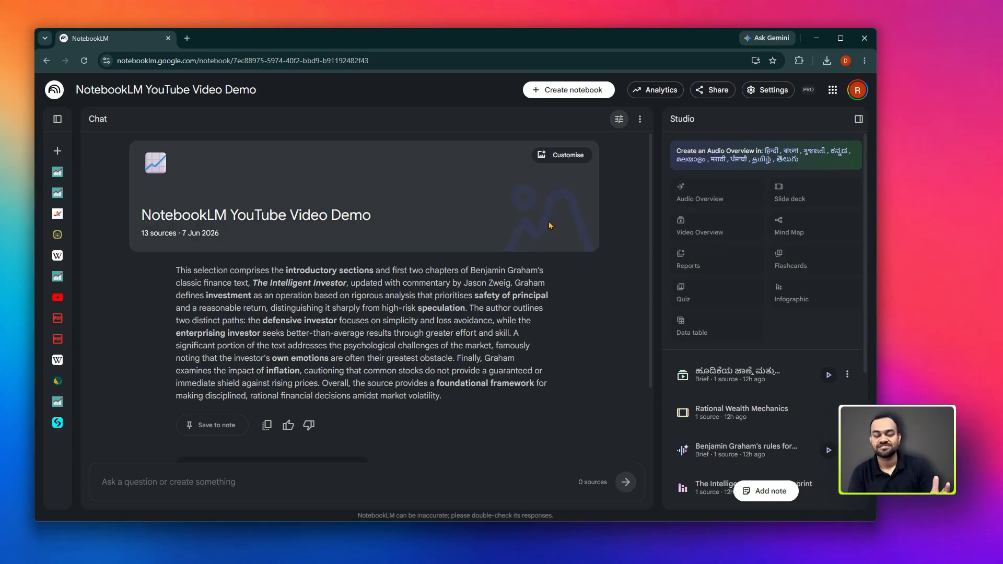
Step: Review the notebook's title and custom summary settings, closing the customisation dialog without saving
{"action": "left_click", "coordinate": [549, 155]}
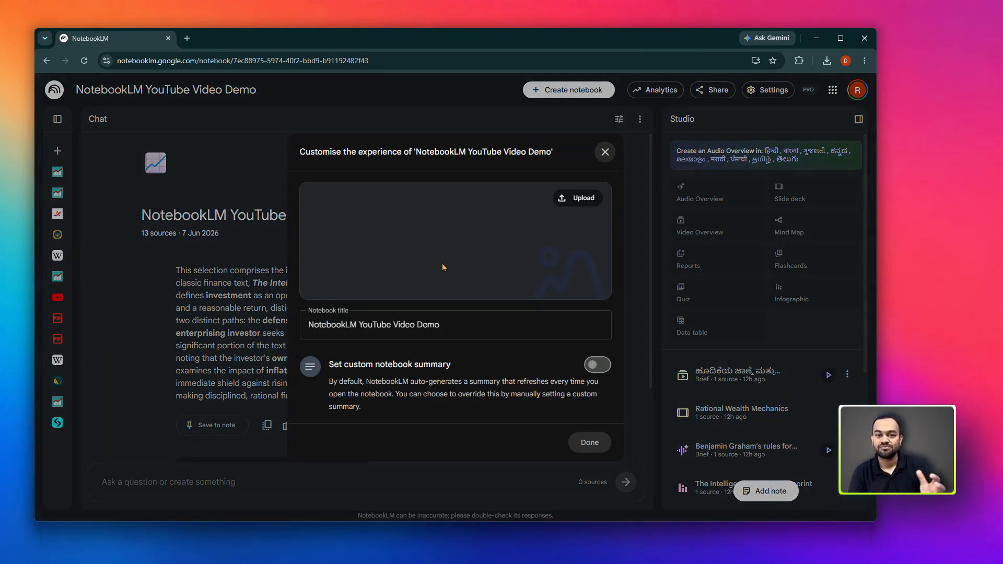
{"action": "left_click_drag", "start_coordinate": [450, 322], "coordinate": [297, 327]}
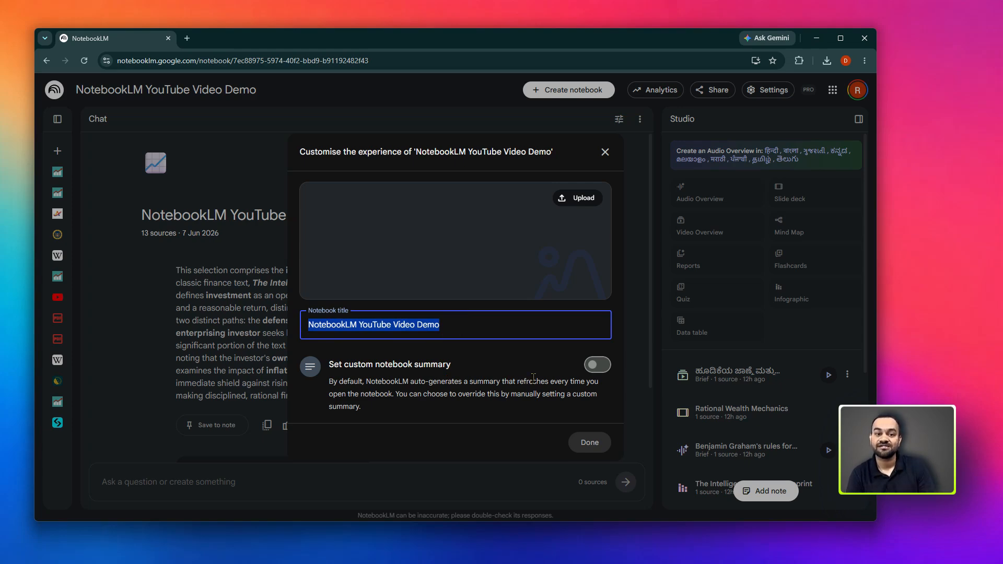
{"action": "left_click", "coordinate": [596, 365]}
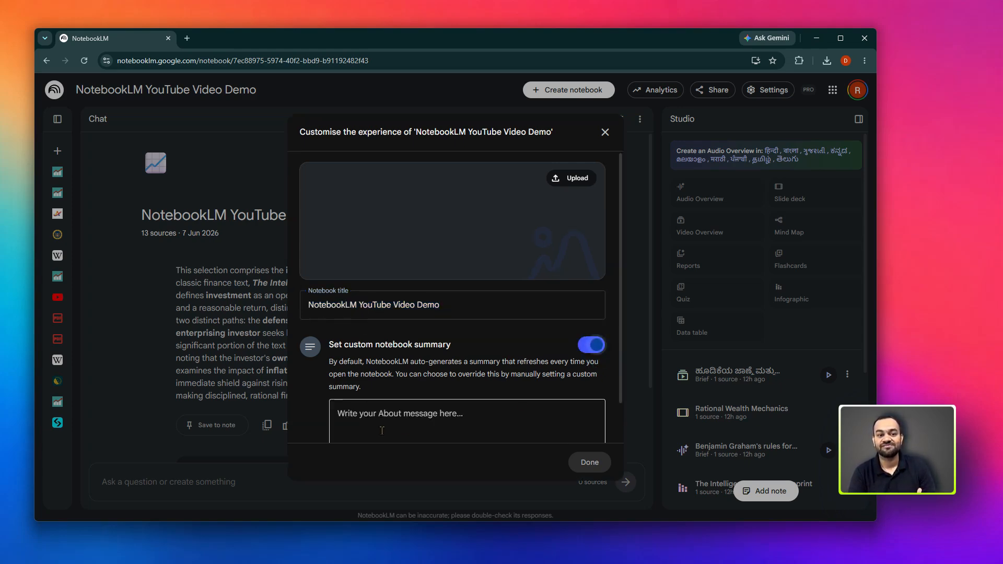
{"action": "left_click", "coordinate": [456, 369]}
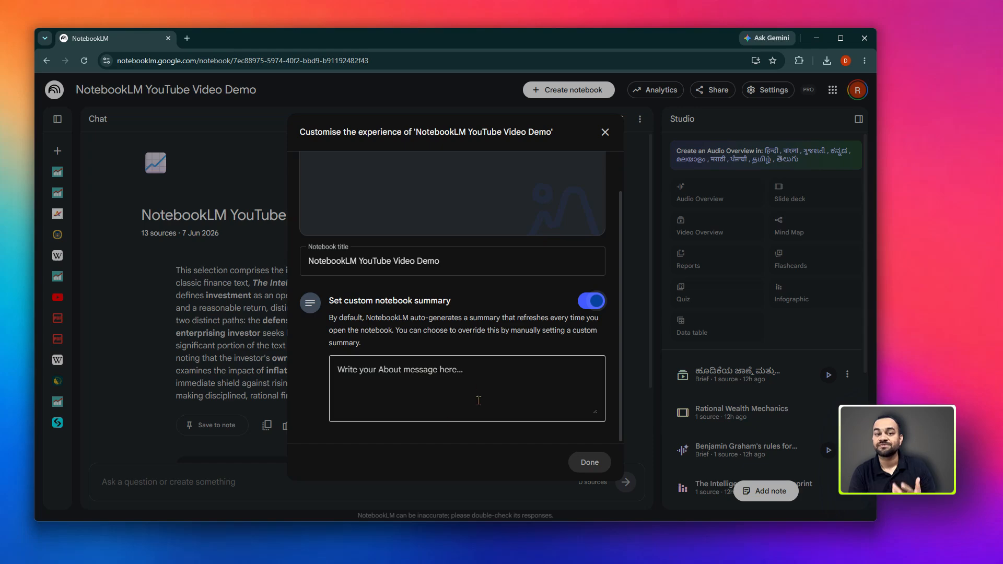
{"action": "left_click", "coordinate": [605, 132]}
Step: Ask the suggested question "What is the difference between an 'investor' and a 'speculator'?" and read the answer
{"action": "left_click_drag", "start_coordinate": [174, 269], "coordinate": [447, 409]}
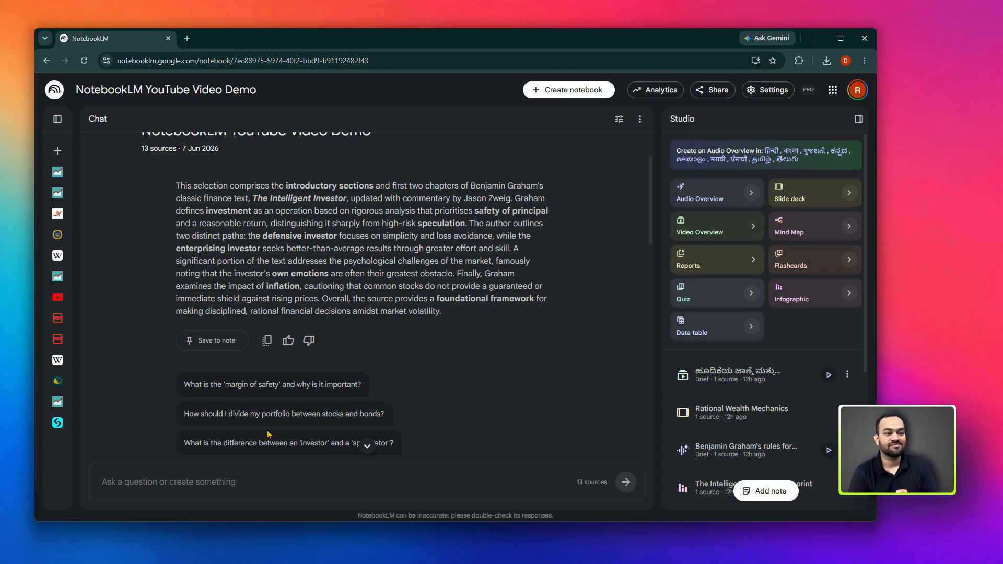
{"action": "left_click", "coordinate": [217, 443]}
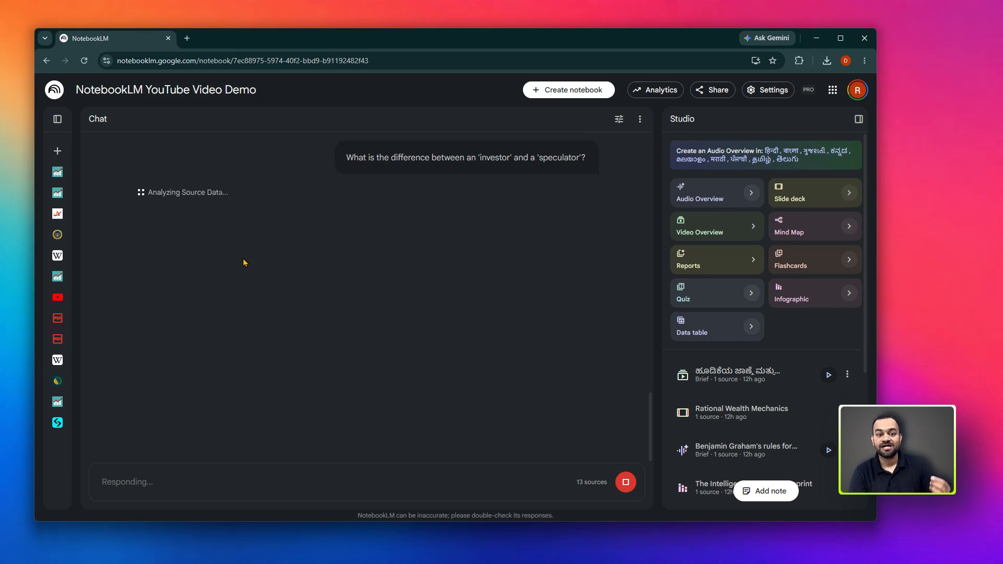
{"action": "left_click_drag", "start_coordinate": [574, 482], "coordinate": [609, 488]}
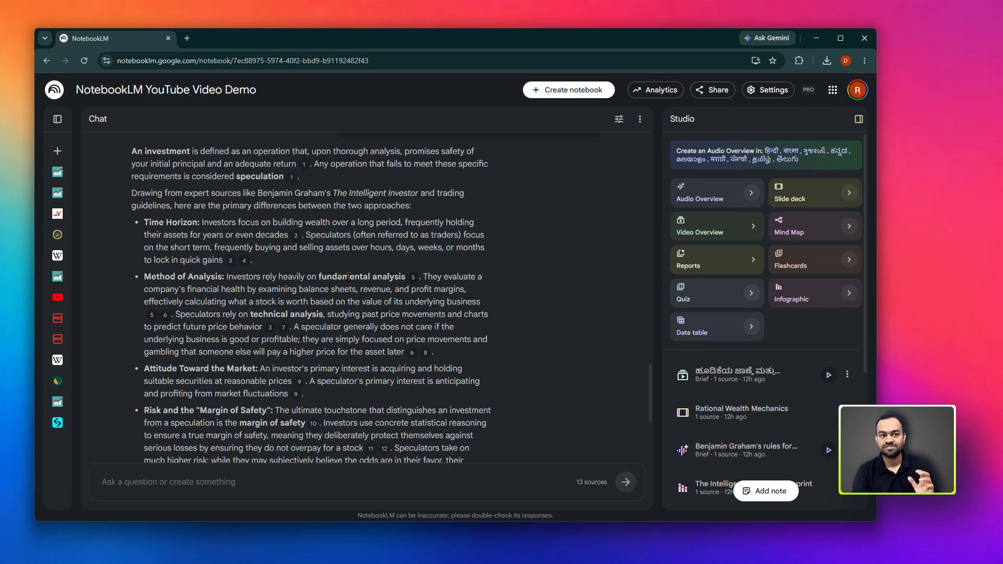
{"action": "scroll", "coordinate": [348, 277], "scroll_direction": "up", "scroll_amount": 1}
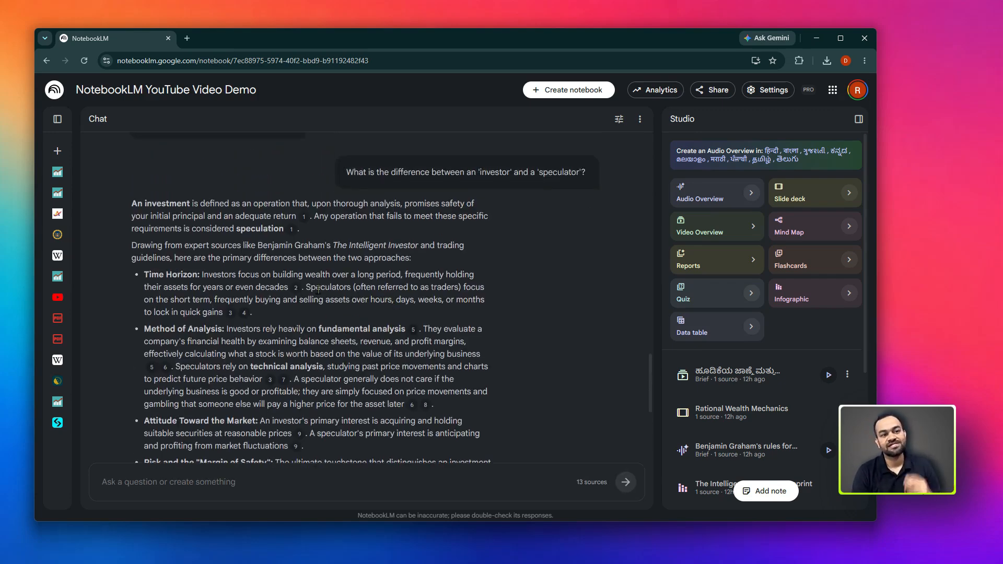
Step: Check the source passage cited for the definition of speculation and save the chat answer as a note
{"action": "left_click", "coordinate": [291, 231]}
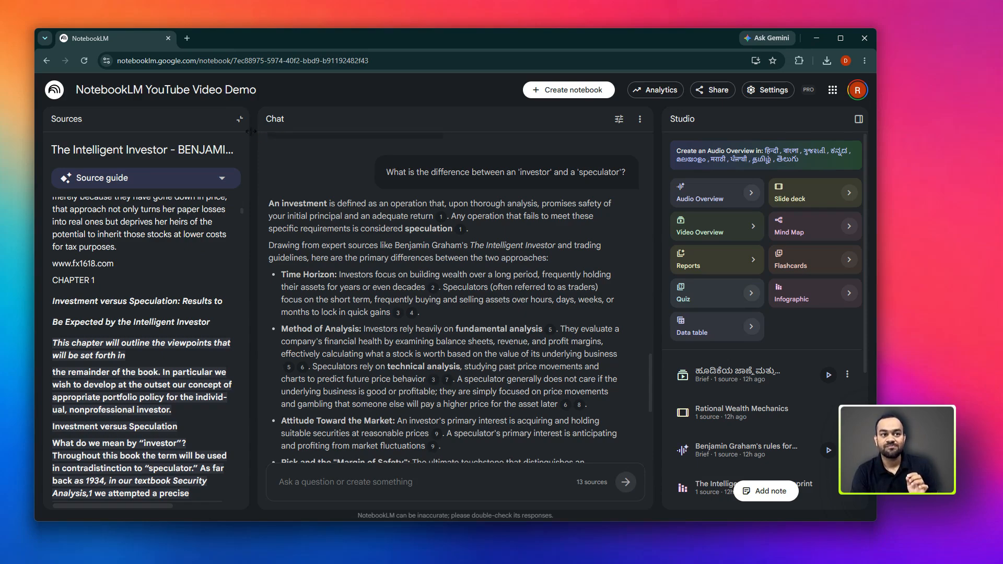
{"action": "left_click", "coordinate": [239, 119]}
{"action": "scroll", "coordinate": [512, 387], "scroll_direction": "down", "scroll_amount": 4}
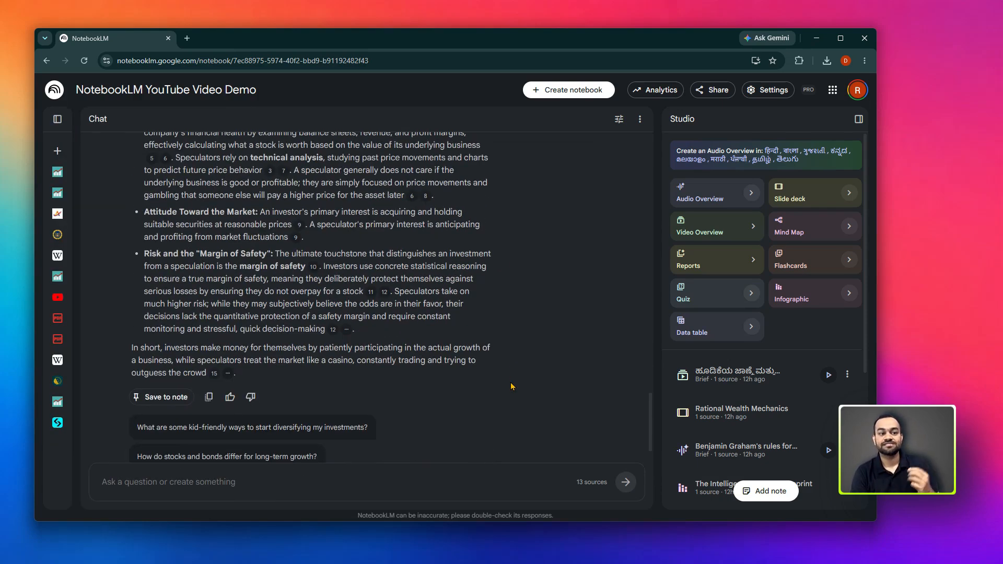
{"action": "left_click", "coordinate": [174, 398]}
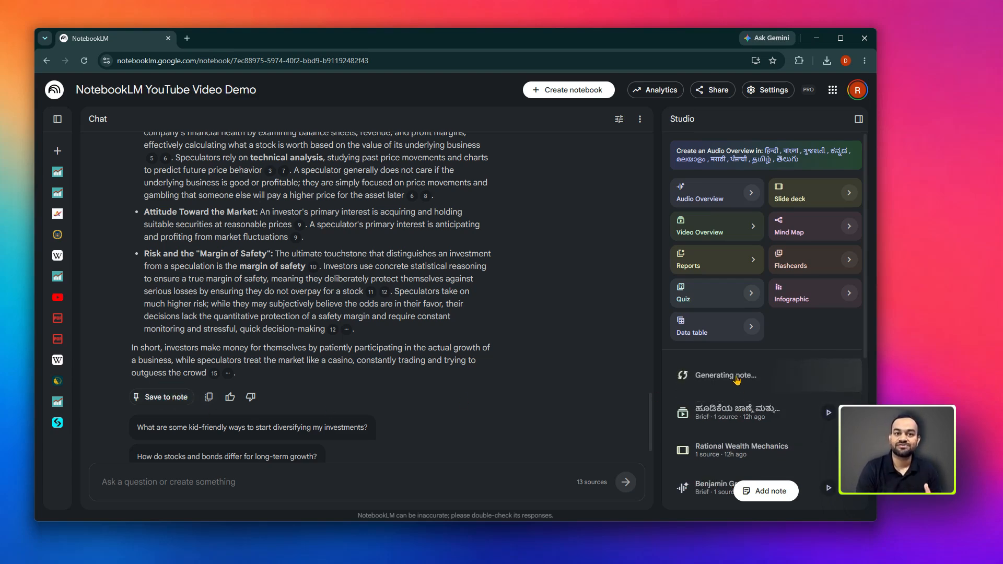
{"action": "left_click", "coordinate": [847, 374]}
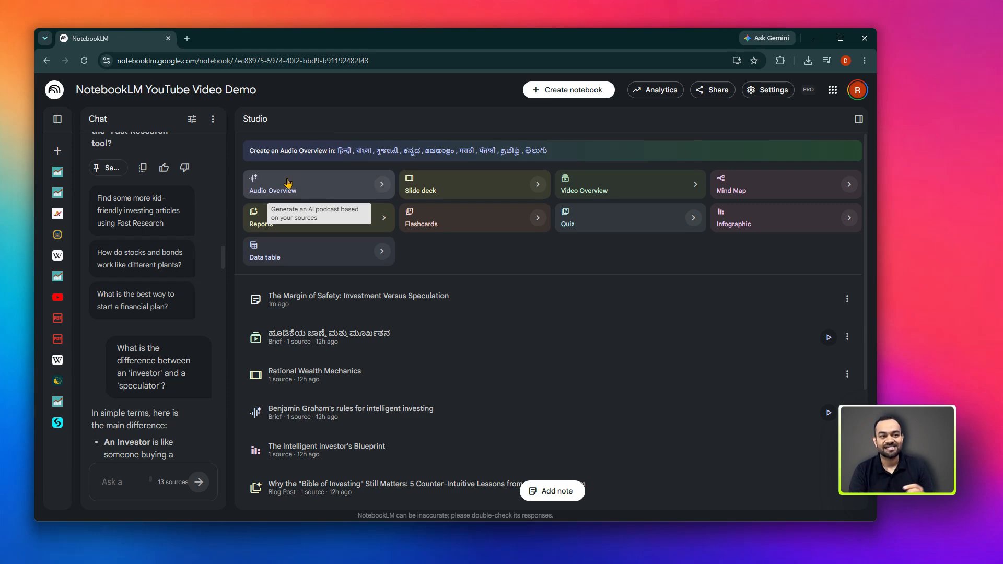
Step: Examine the audio overview settings and browse the available languages through to the Indian ones, keeping English
{"action": "left_click", "coordinate": [382, 186]}
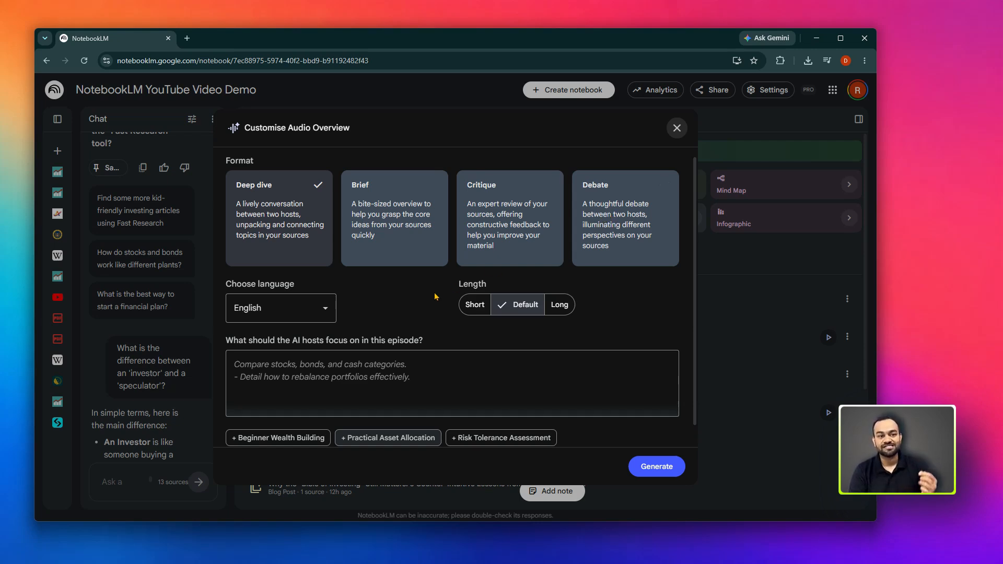
{"action": "left_click", "coordinate": [329, 309]}
{"action": "scroll", "coordinate": [308, 403], "scroll_direction": "down", "scroll_amount": 6}
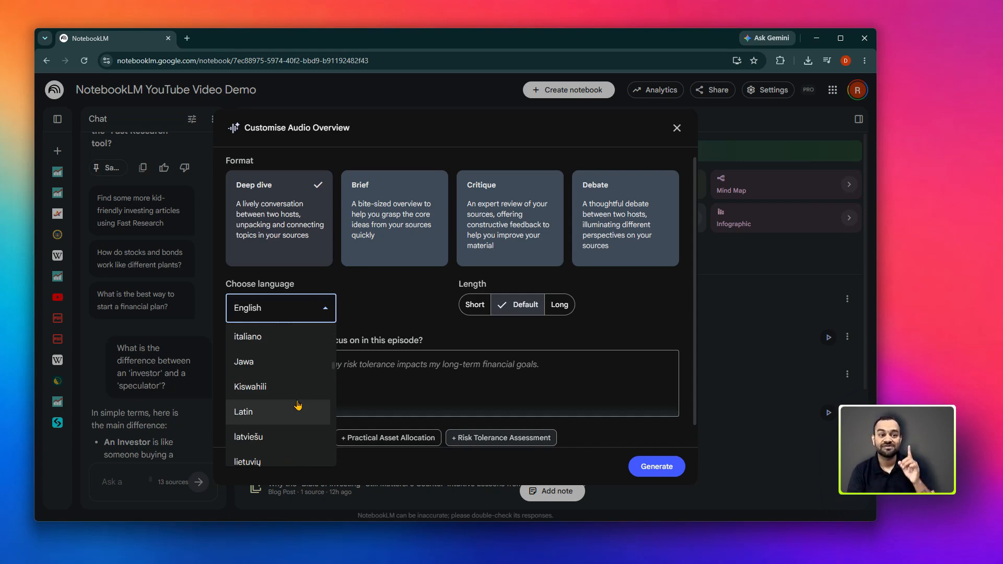
{"action": "scroll", "coordinate": [298, 407], "scroll_direction": "down", "scroll_amount": 4}
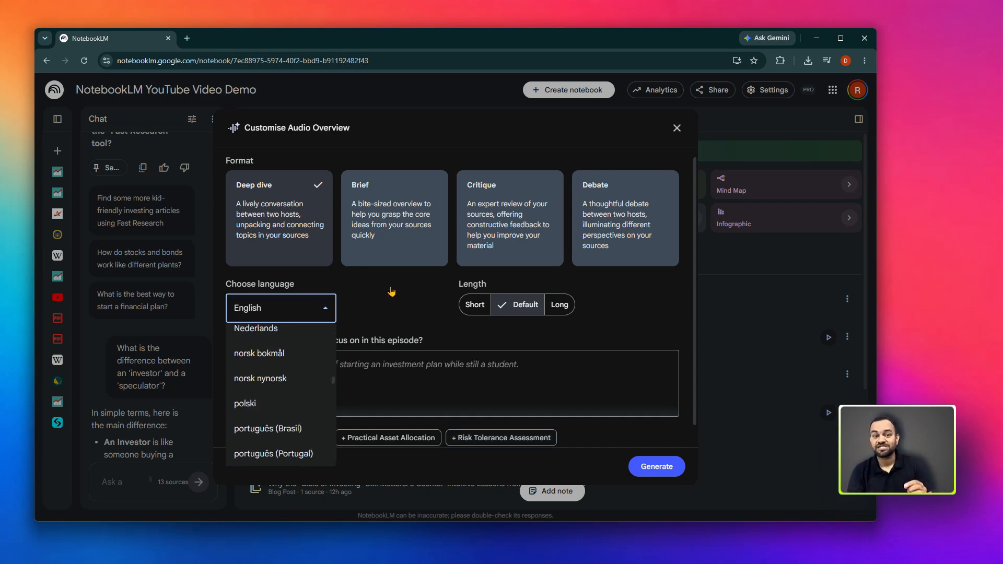
{"action": "scroll", "coordinate": [290, 416], "scroll_direction": "down", "scroll_amount": 5}
{"action": "scroll", "coordinate": [291, 416], "scroll_direction": "down", "scroll_amount": 4}
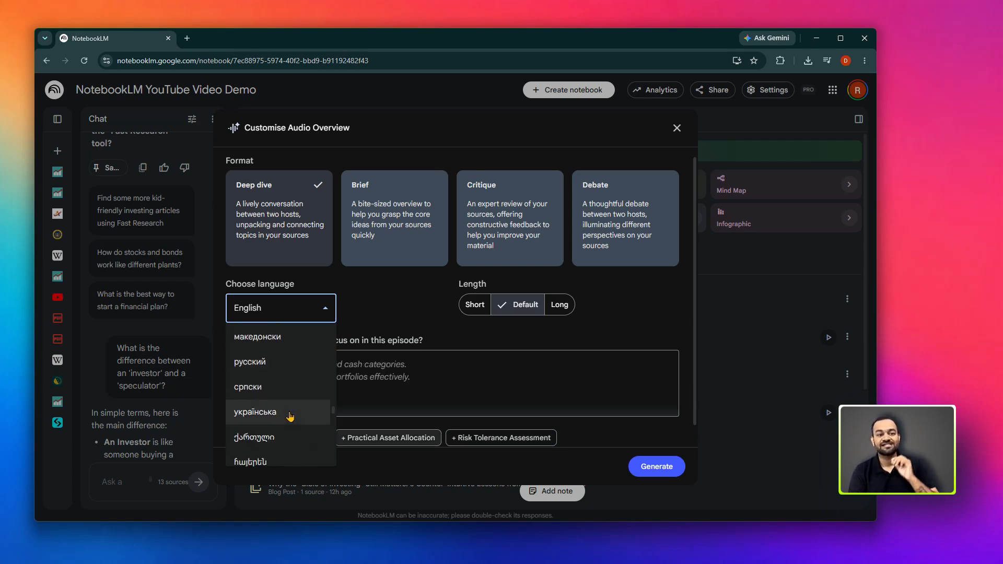
{"action": "scroll", "coordinate": [291, 417], "scroll_direction": "down", "scroll_amount": 6}
{"action": "scroll", "coordinate": [291, 417], "scroll_direction": "down", "scroll_amount": 2}
{"action": "scroll", "coordinate": [290, 417], "scroll_direction": "down", "scroll_amount": 3}
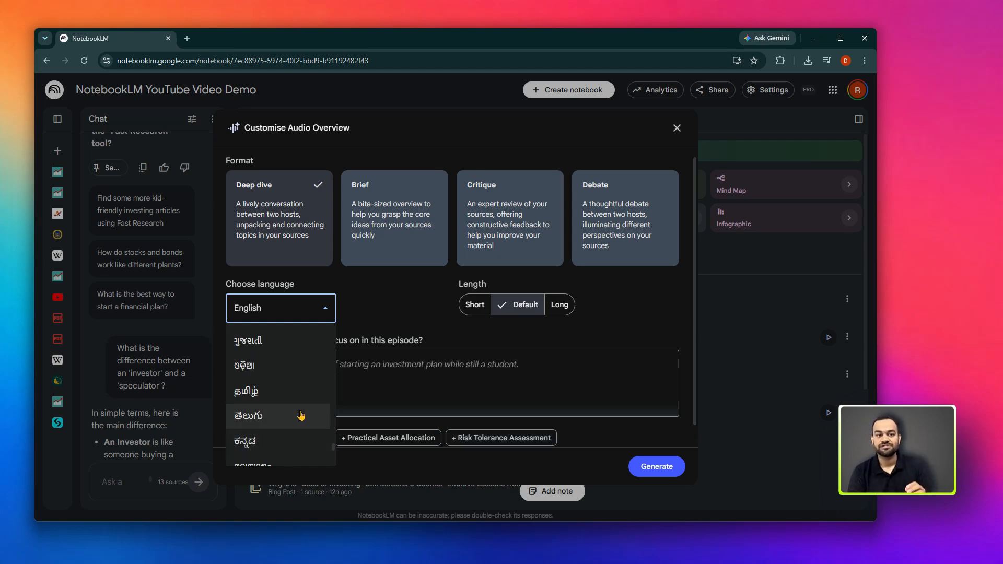
{"action": "left_click", "coordinate": [411, 325]}
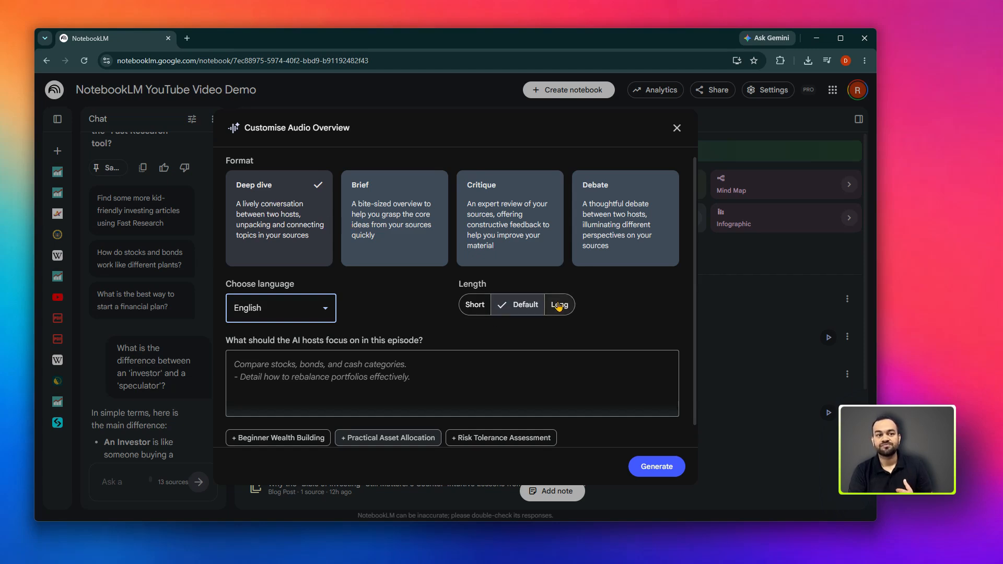
Step: Compare the Brief, Critique and Debate audio formats with their length options and review the episode focus prompt
{"action": "left_click", "coordinate": [392, 224]}
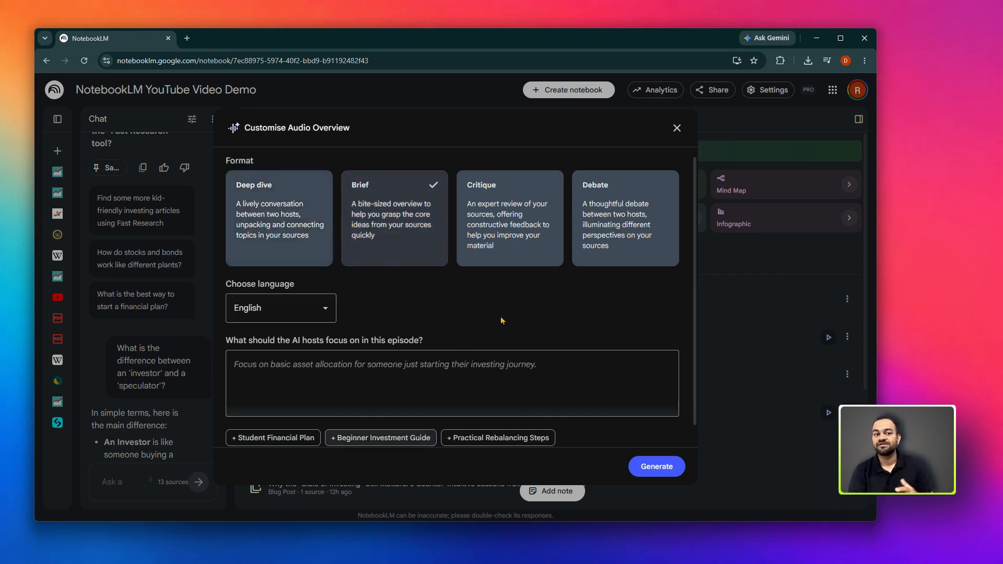
{"action": "left_click", "coordinate": [508, 244]}
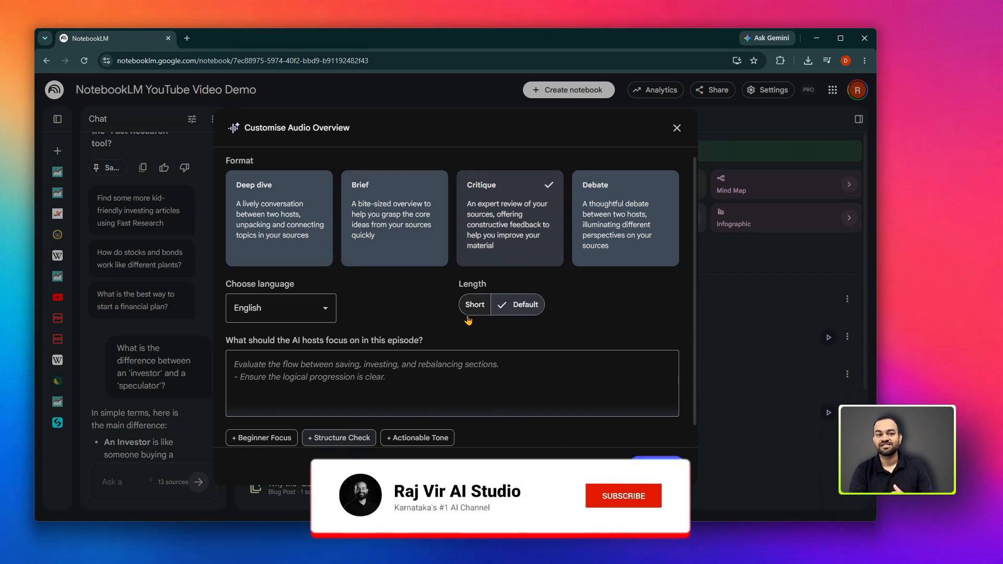
{"action": "left_click", "coordinate": [586, 228]}
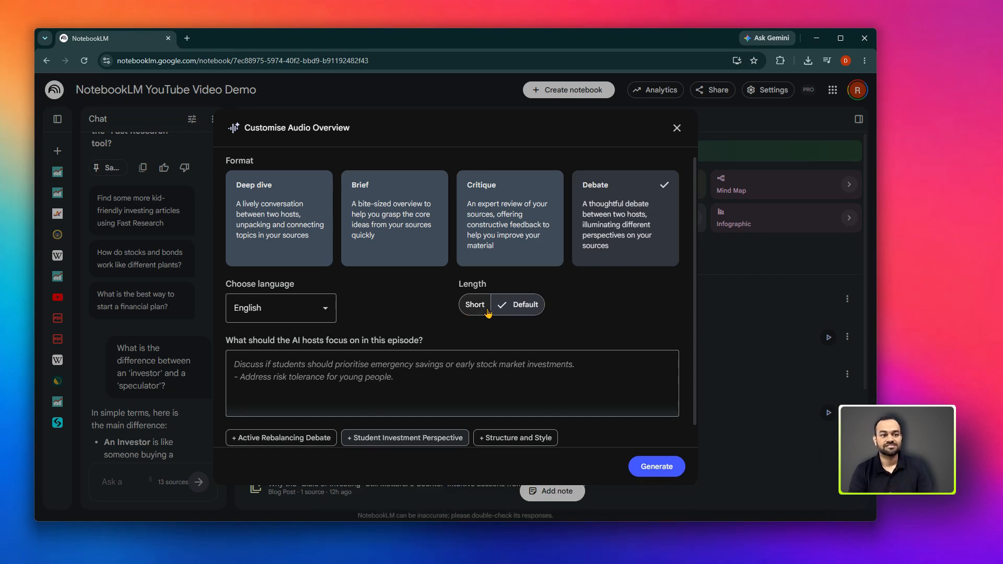
{"action": "left_click_drag", "start_coordinate": [401, 340], "coordinate": [418, 341]}
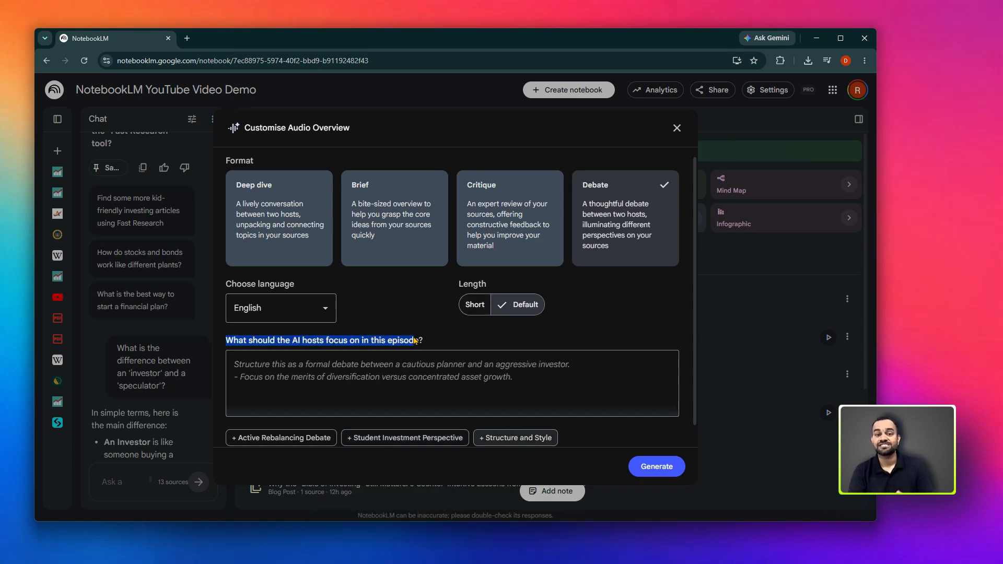
{"action": "left_click", "coordinate": [414, 340]}
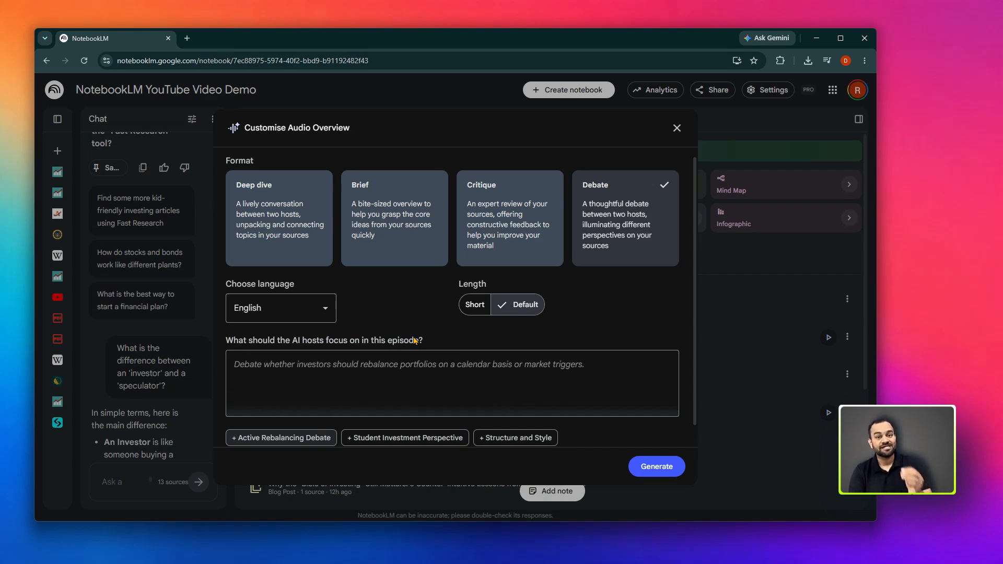
Step: Try the suggested Active Rebalancing Debate focus for the audio overview, switch the format to Brief and clear the focus text
{"action": "left_click", "coordinate": [281, 391]}
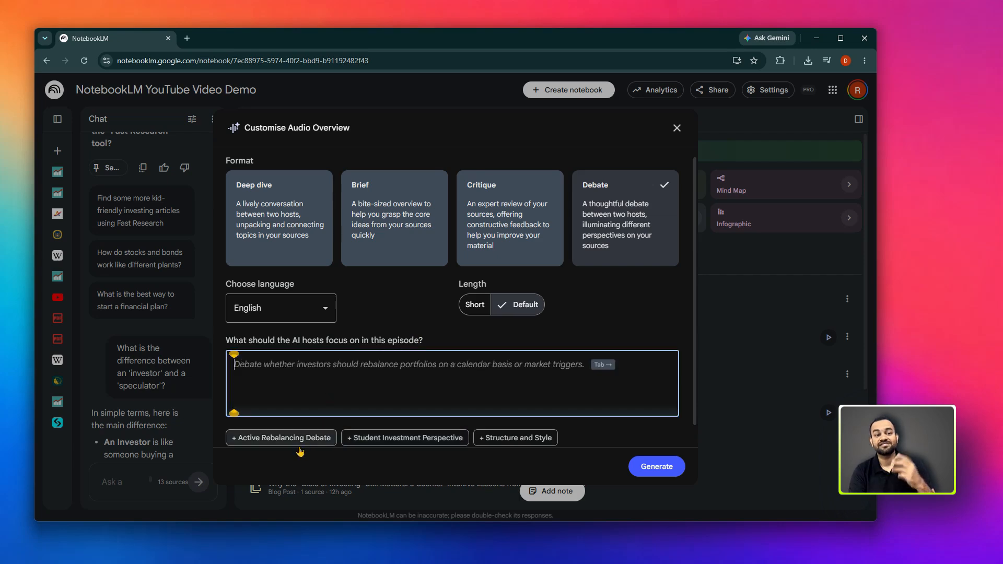
{"action": "left_click", "coordinate": [257, 445]}
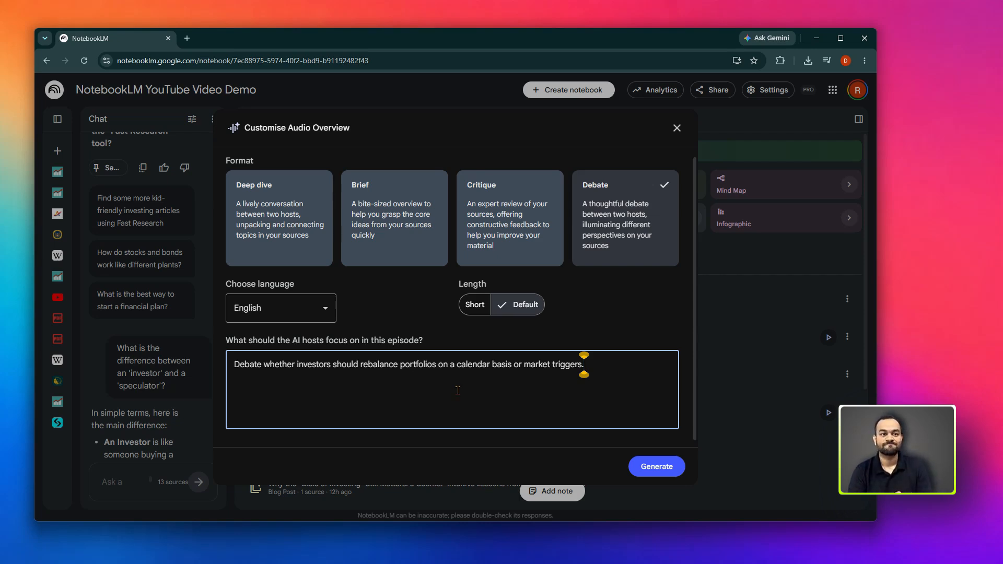
{"action": "left_click", "coordinate": [395, 256]}
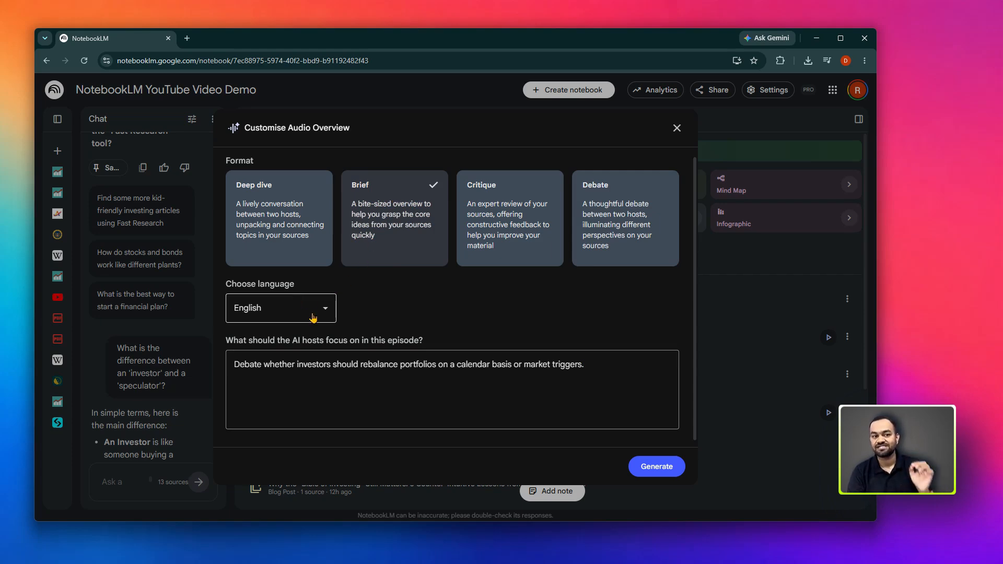
{"action": "left_click_drag", "start_coordinate": [586, 373], "coordinate": [170, 367]}
{"action": "key", "text": "BackSpace"}
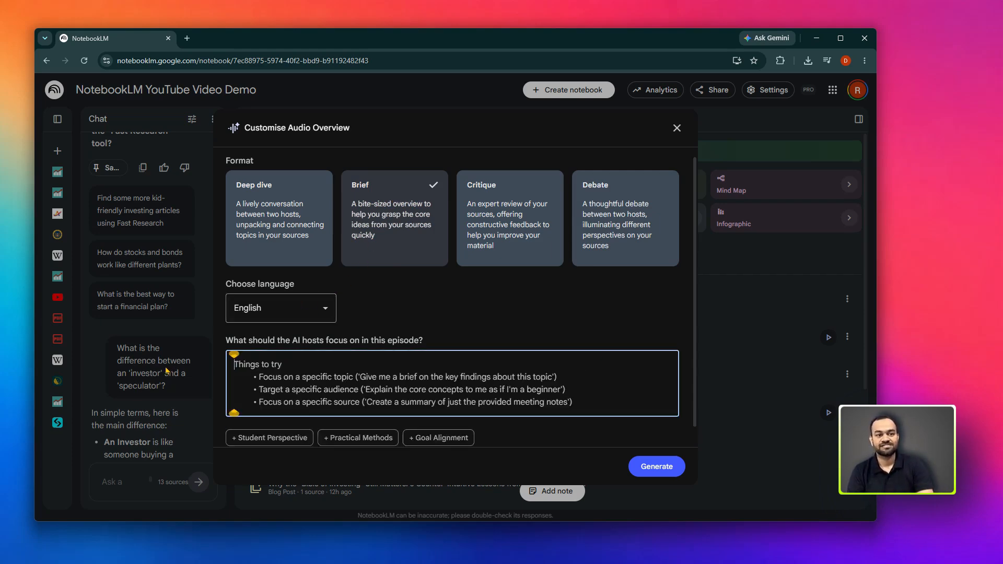
{"action": "left_click", "coordinate": [437, 321]}
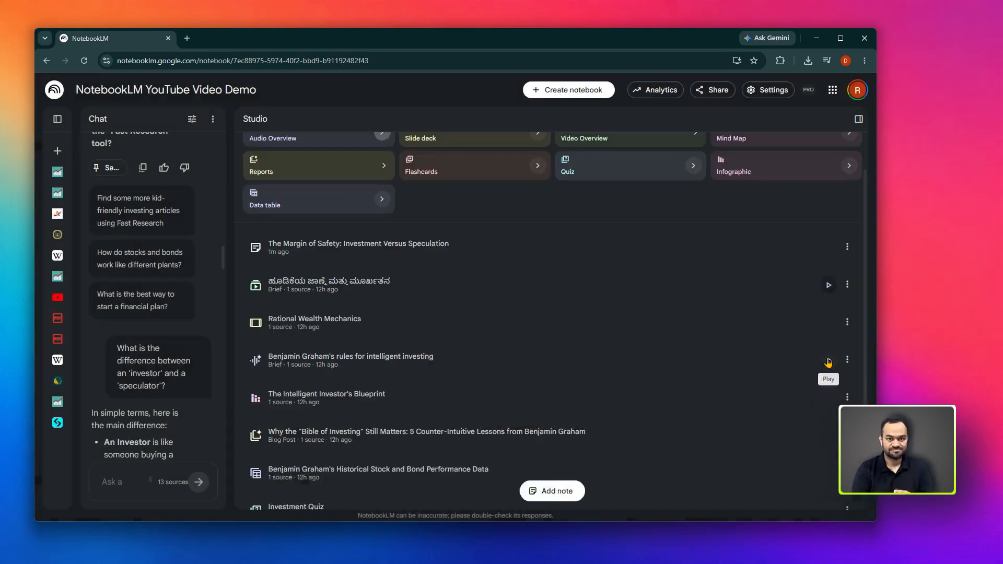
Step: Play a few seconds of the audio overview "Benjamin Graham's rules for intelligent investing", pause it and review its download and sharing options
{"action": "left_click", "coordinate": [829, 361]}
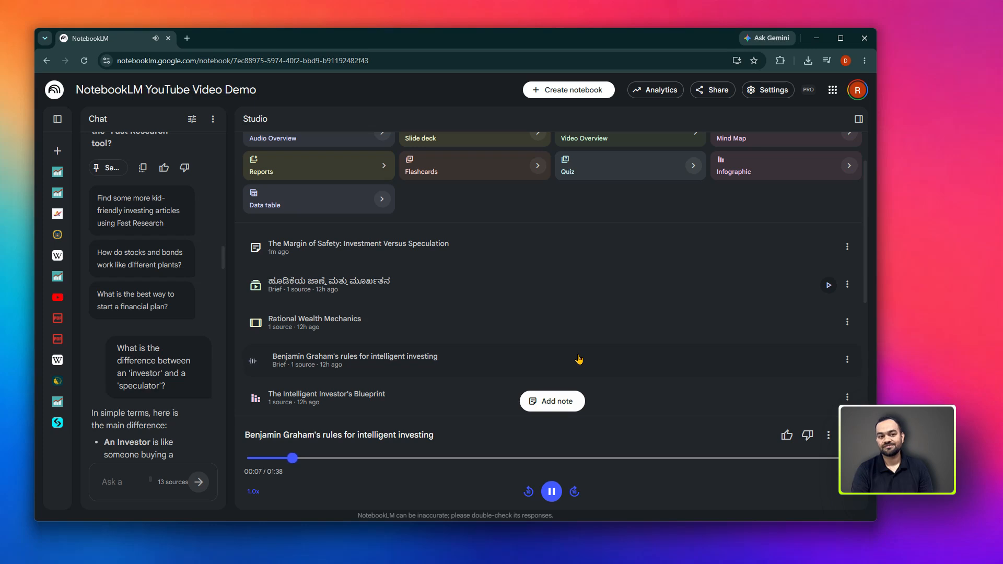
{"action": "left_click", "coordinate": [552, 495]}
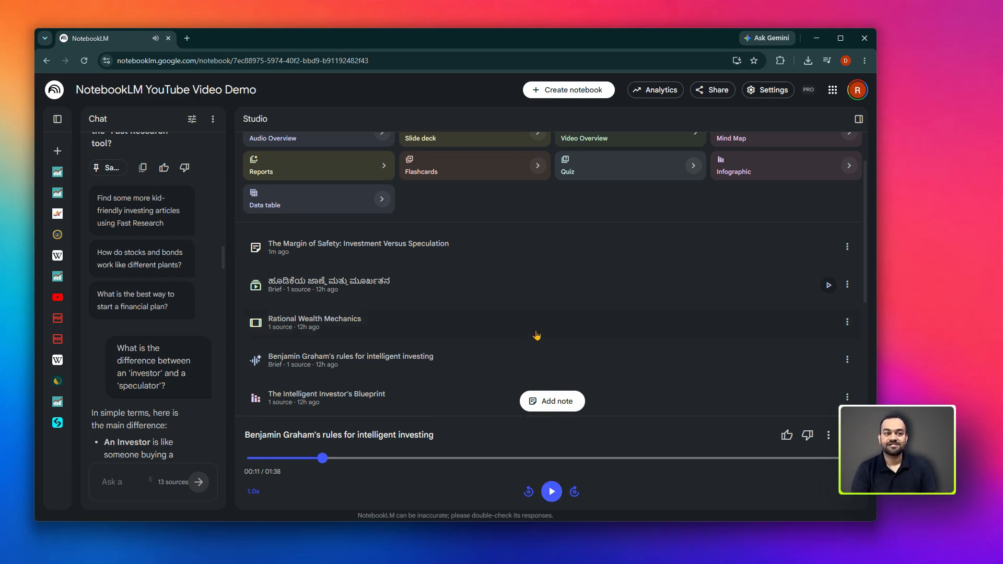
{"action": "left_click", "coordinate": [828, 434]}
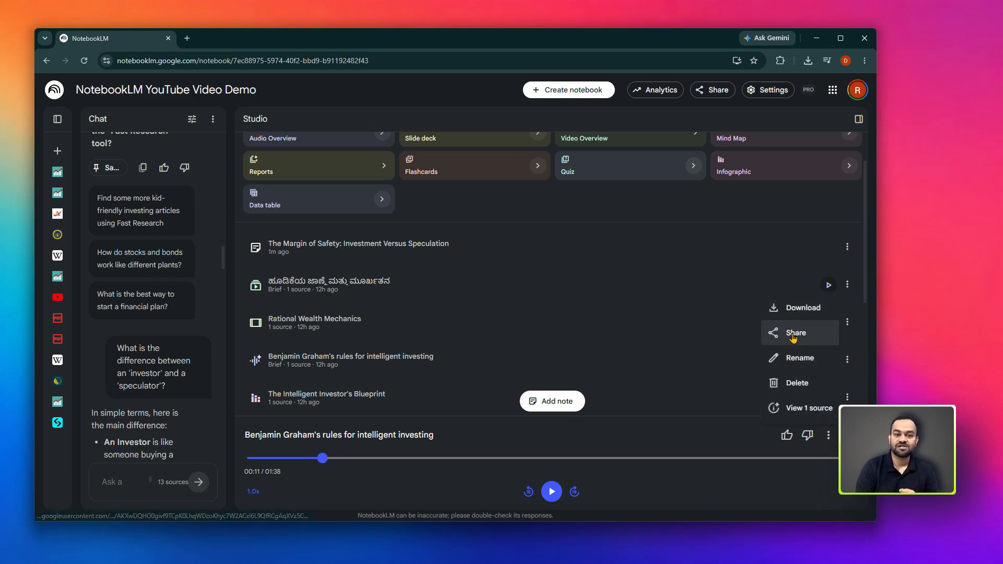
Step: Compare the Detailed deck and Presenter slides formats in the slide deck settings and check the language choices, keeping English
{"action": "scroll", "coordinate": [538, 188], "scroll_direction": "up", "scroll_amount": 2}
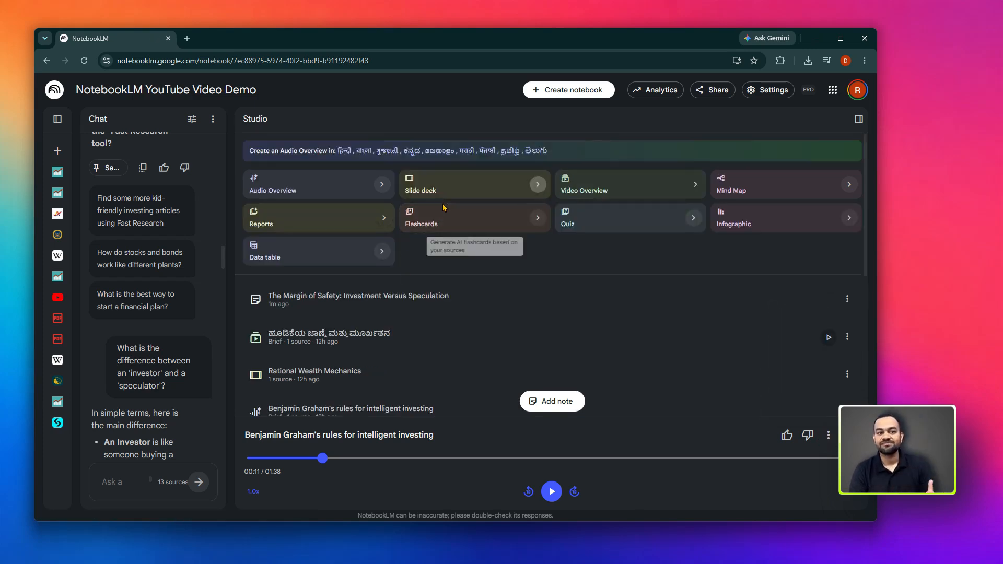
{"action": "left_click", "coordinate": [537, 189]}
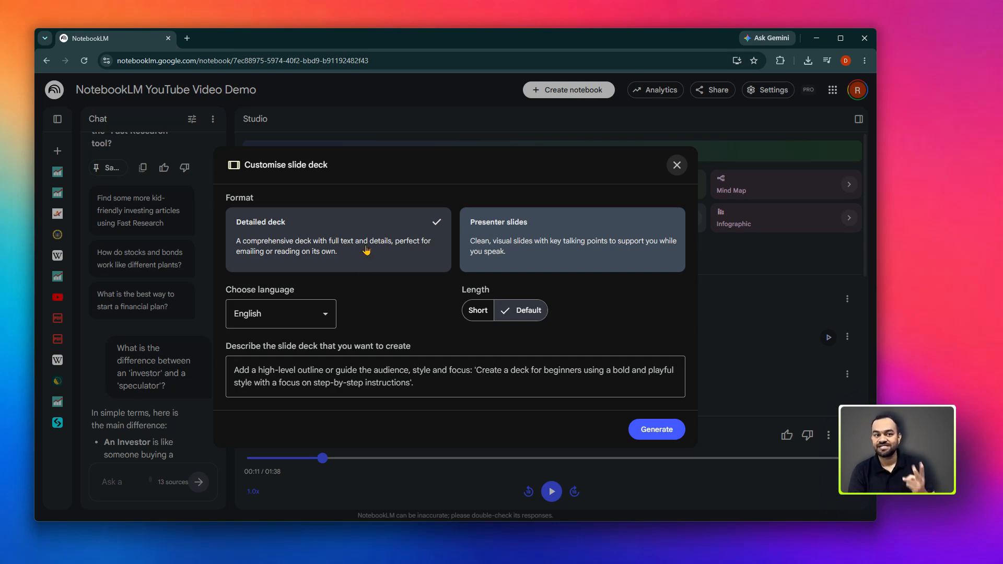
{"action": "left_click", "coordinate": [293, 238]}
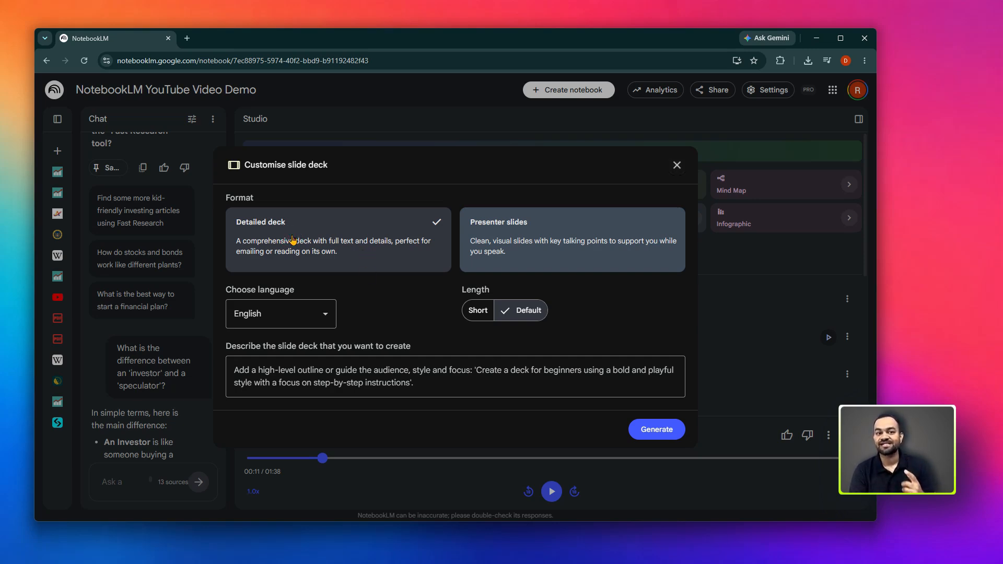
{"action": "left_click", "coordinate": [565, 238]}
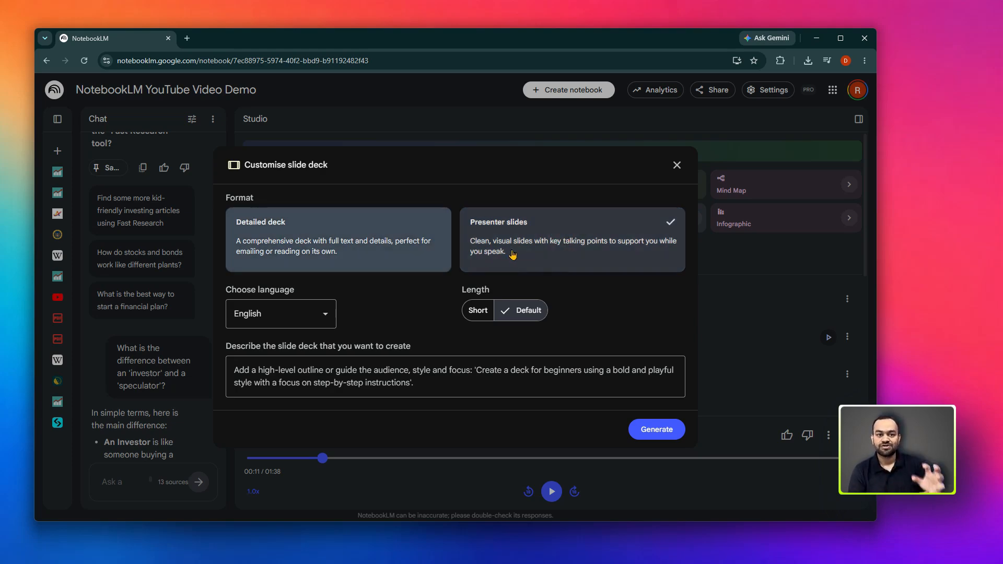
{"action": "left_click", "coordinate": [384, 238]}
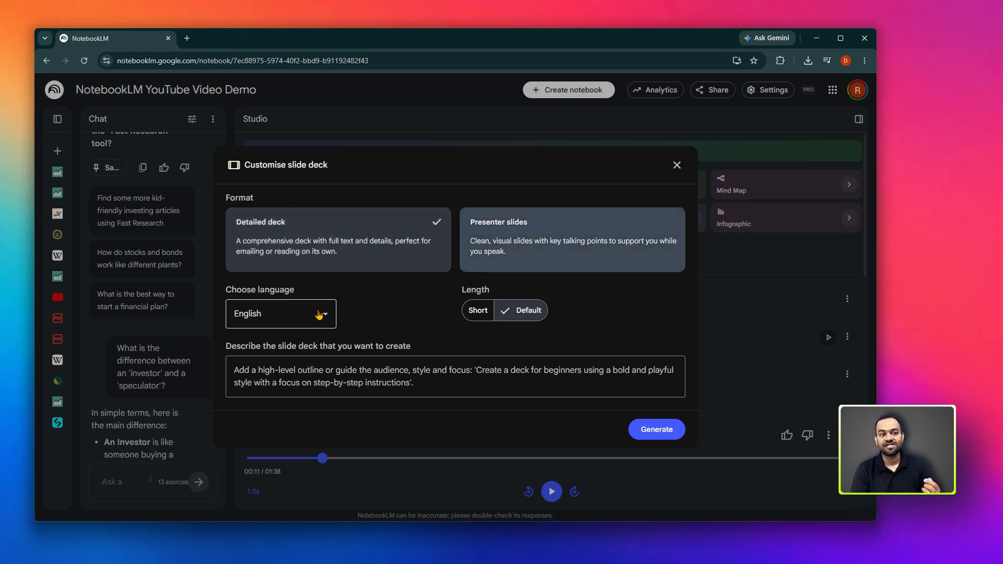
{"action": "left_click", "coordinate": [326, 314]}
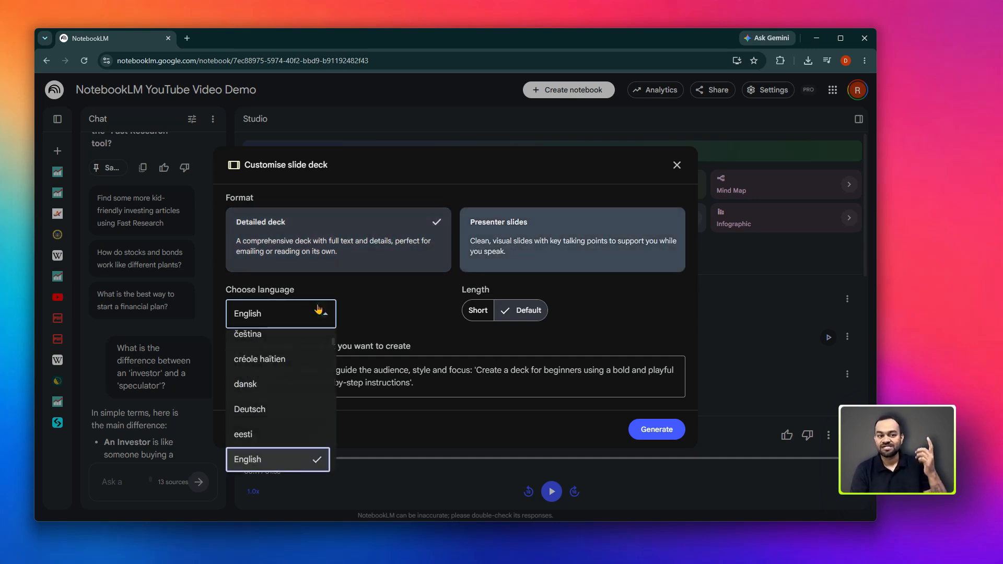
{"action": "left_click", "coordinate": [367, 307]}
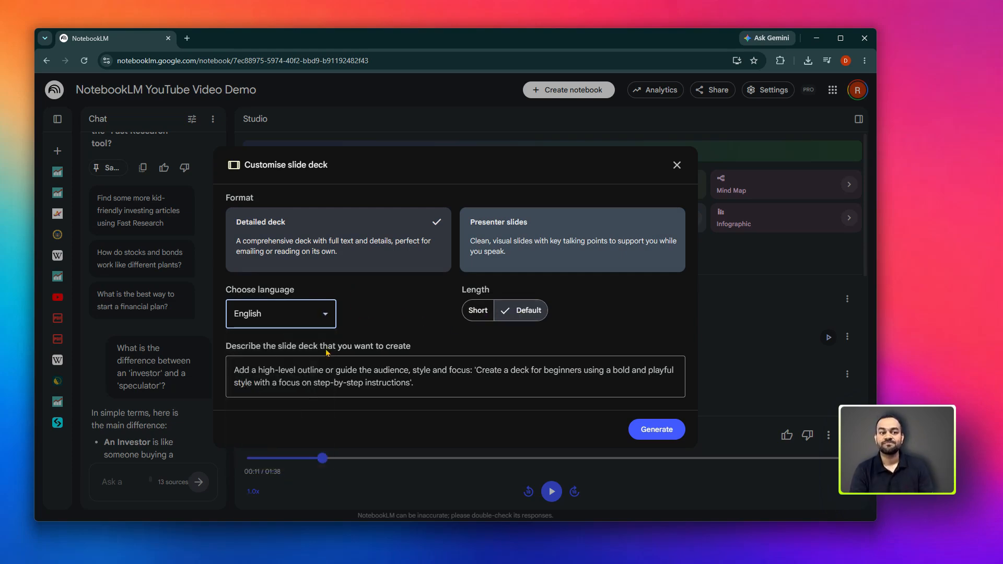
Step: Review the slide deck description prompt and try the Presenter slides format with the Short length
{"action": "left_click_drag", "start_coordinate": [314, 347], "coordinate": [403, 347]}
{"action": "left_click", "coordinate": [404, 346]}
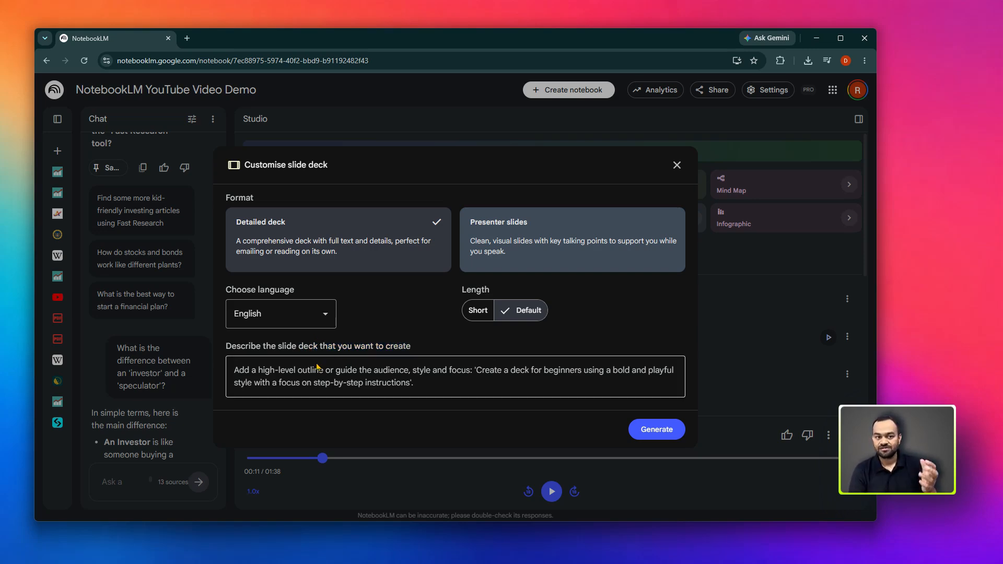
{"action": "left_click", "coordinate": [421, 383]}
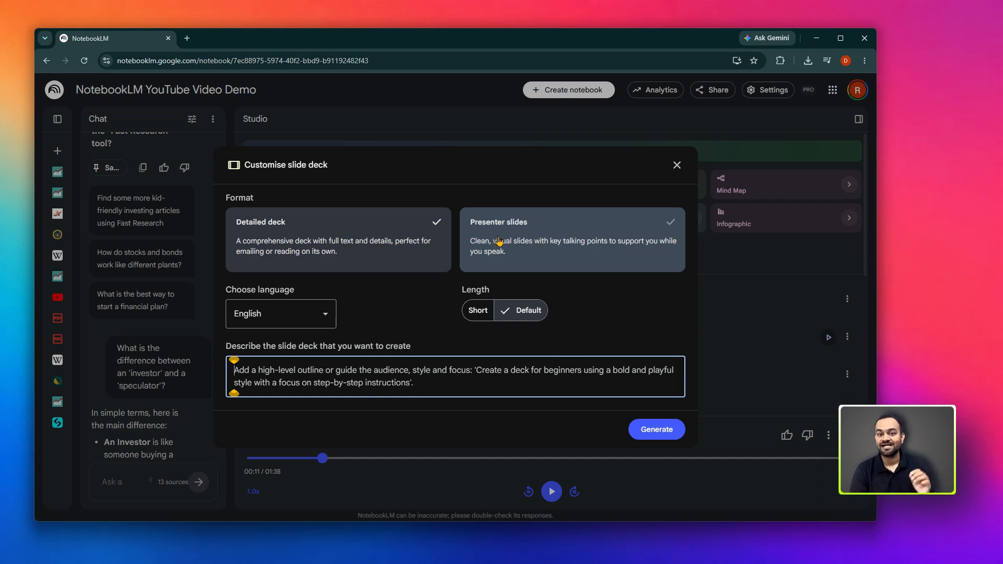
{"action": "left_click", "coordinate": [537, 232]}
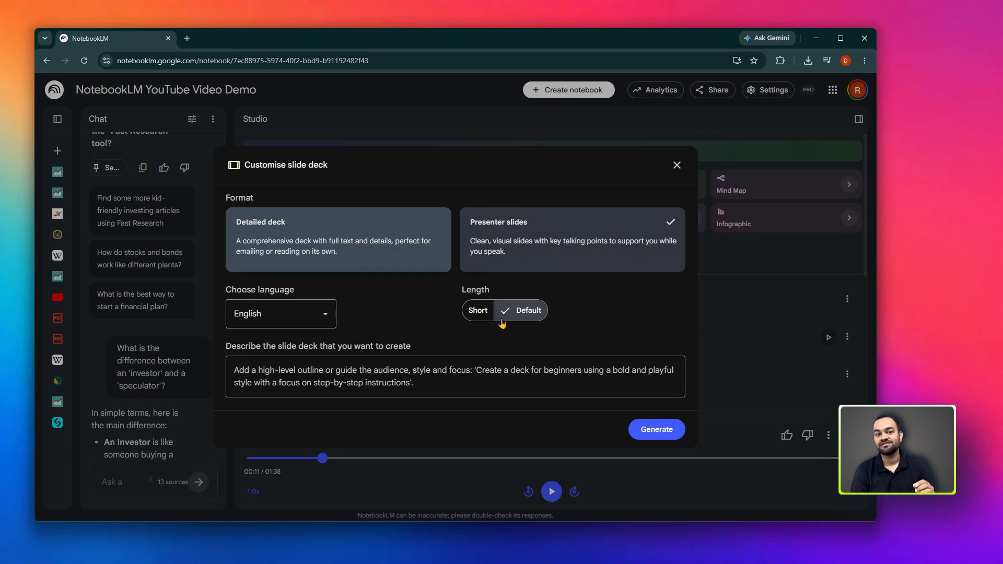
{"action": "left_click", "coordinate": [478, 312]}
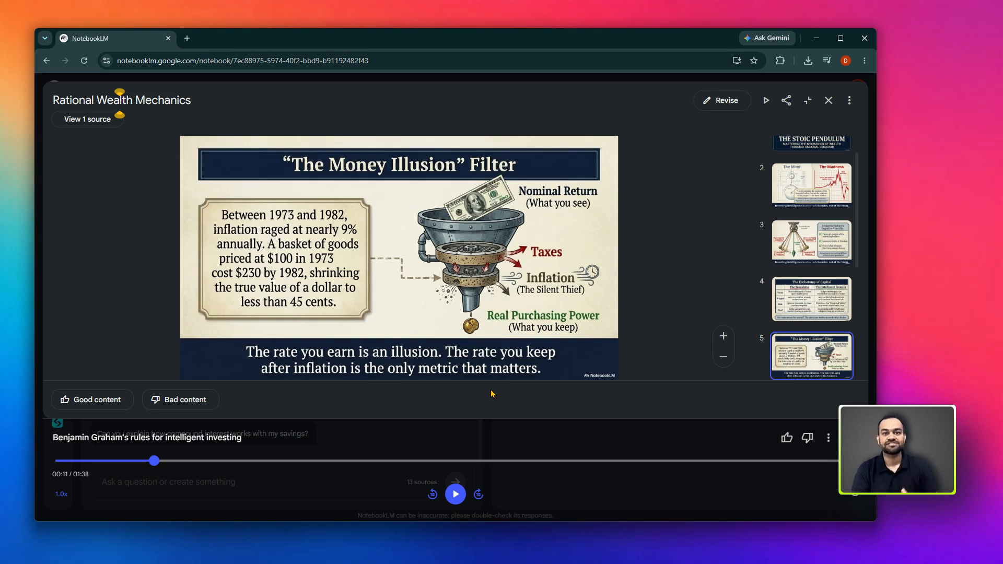
Step: Review the revision prompt for slide 5 of the Rational Wealth Mechanics deck, plus the deck's download and sharing options
{"action": "left_click", "coordinate": [723, 100]}
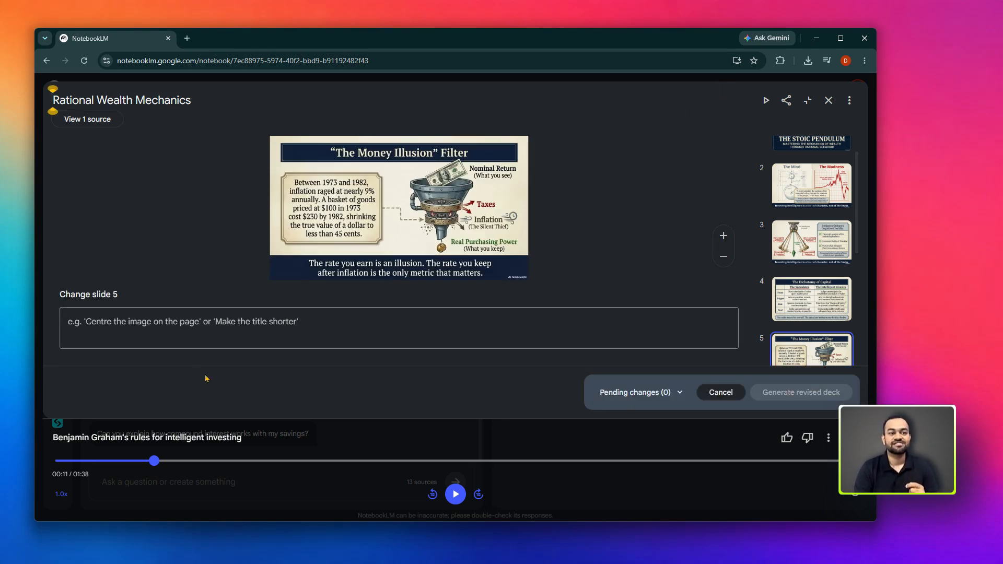
{"action": "left_click", "coordinate": [139, 328]}
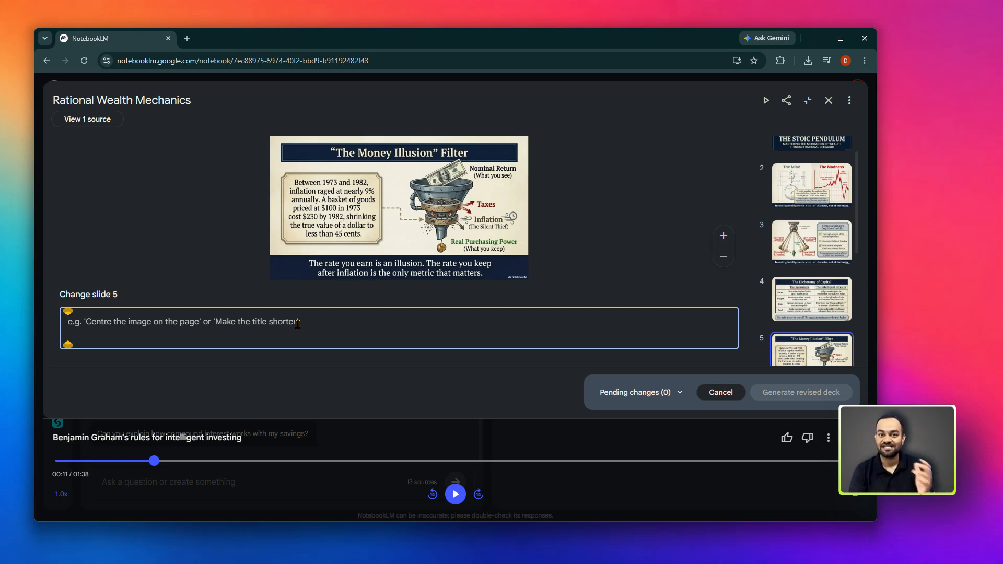
{"action": "left_click", "coordinate": [849, 100]}
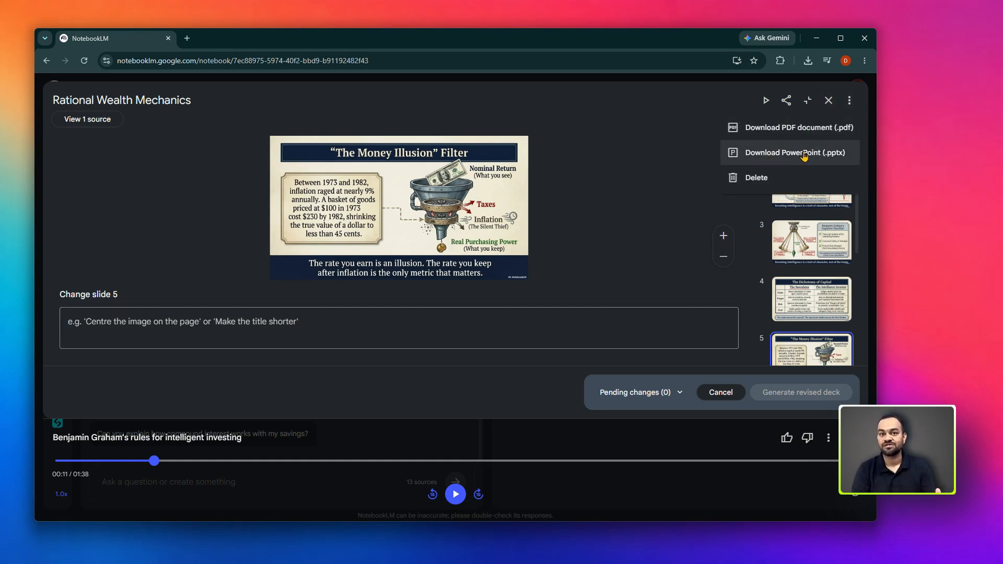
{"action": "left_click", "coordinate": [787, 103]}
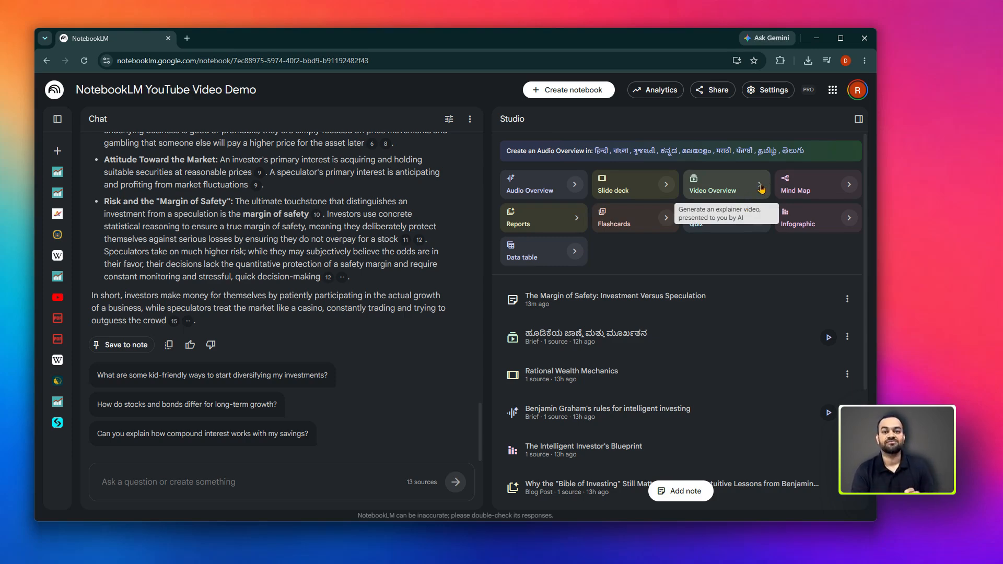
Step: Open the video overview customisation and review the Cinematic format's customisation prompt
{"action": "left_click", "coordinate": [761, 187]}
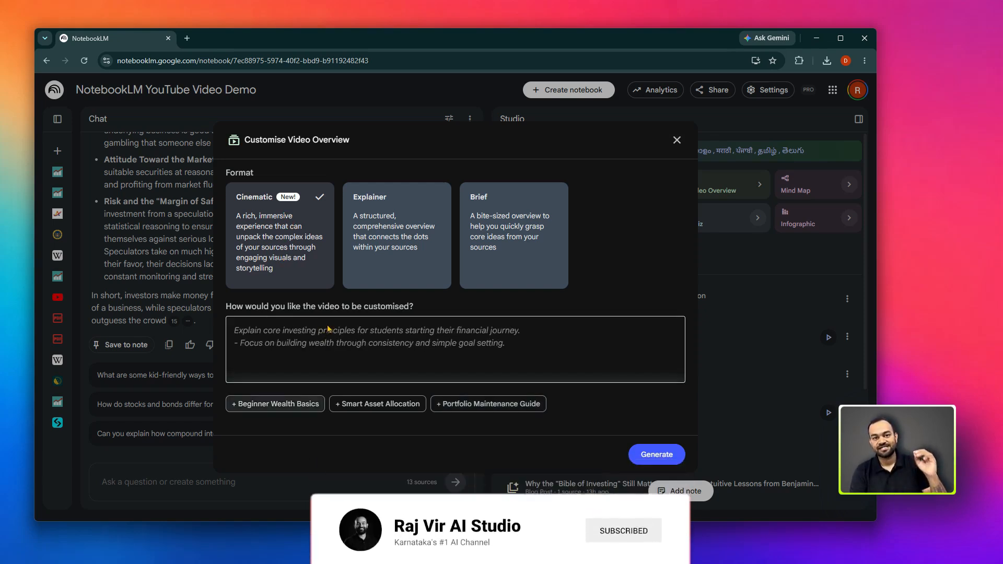
{"action": "left_click", "coordinate": [298, 338]}
{"action": "left_click", "coordinate": [281, 315]}
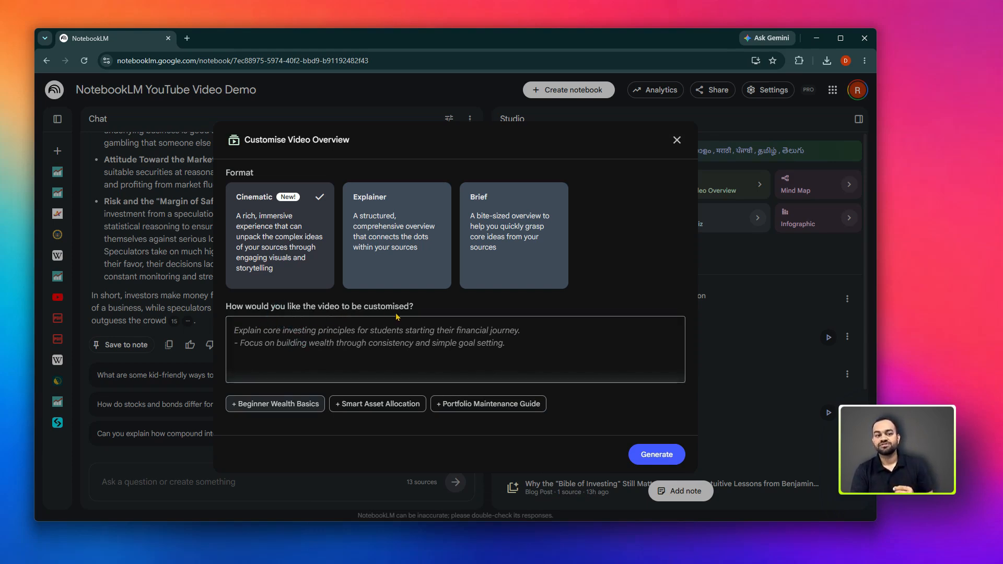
{"action": "left_click", "coordinate": [369, 351]}
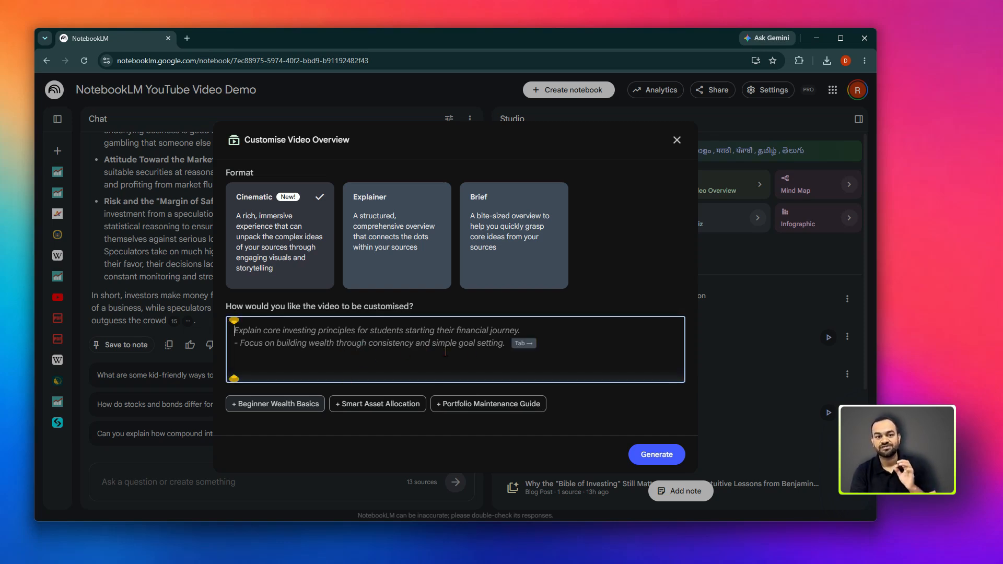
Step: Try the Explainer video format and review its language choices, visual styles and focus prompt, keeping English
{"action": "left_click", "coordinate": [394, 209]}
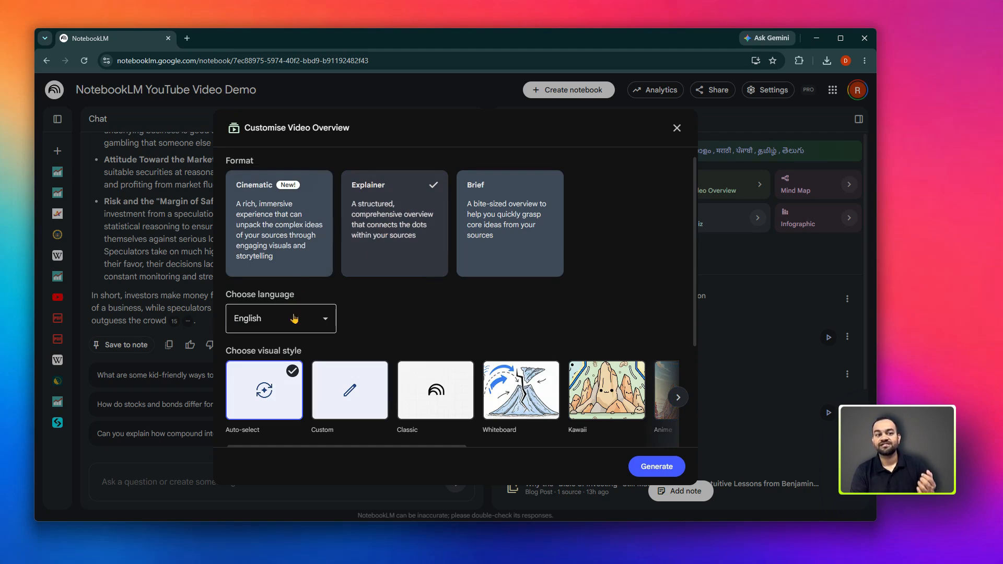
{"action": "left_click", "coordinate": [317, 321]}
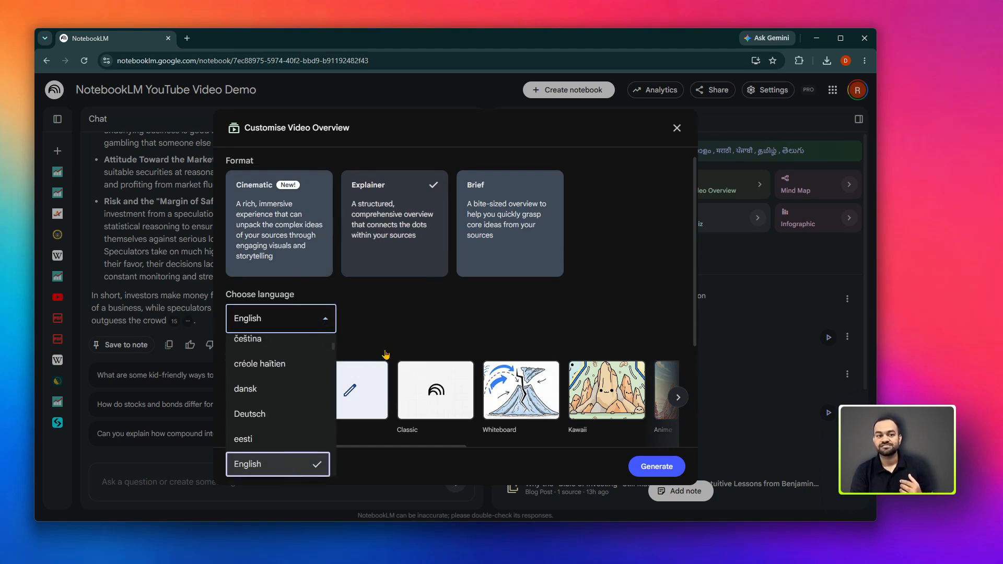
{"action": "left_click", "coordinate": [397, 326]}
{"action": "scroll", "coordinate": [342, 384], "scroll_direction": "down", "scroll_amount": 2}
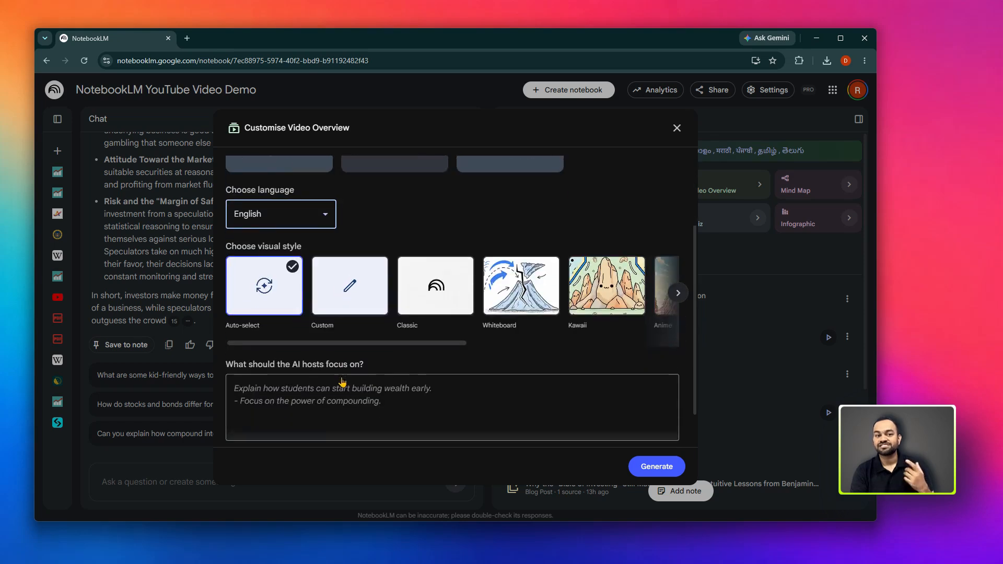
{"action": "left_click", "coordinate": [354, 391]}
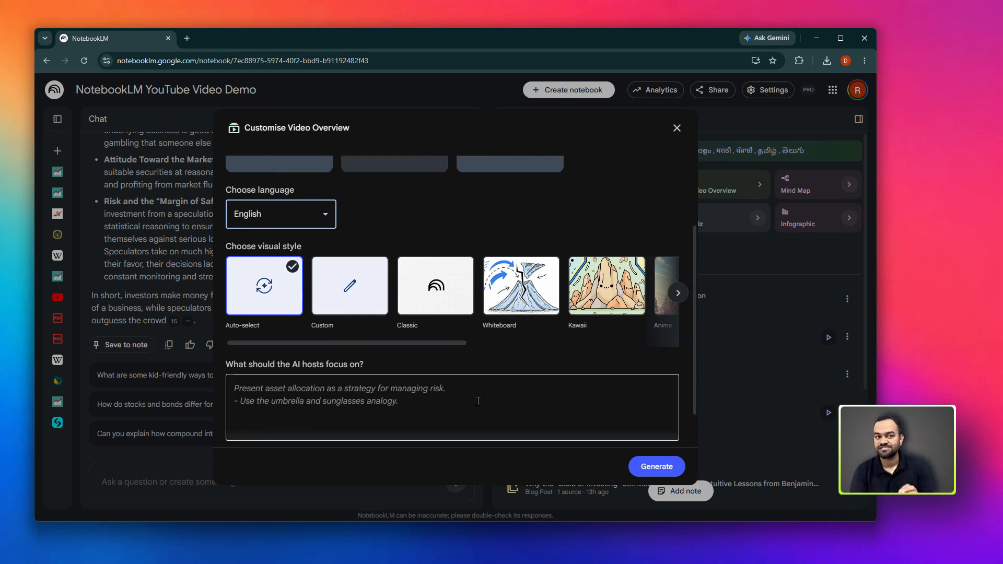
Step: Switch the video overview format to Brief and set its language to Kannada (ಕನ್ನಡ)
{"action": "scroll", "coordinate": [478, 401], "scroll_direction": "up", "scroll_amount": 3}
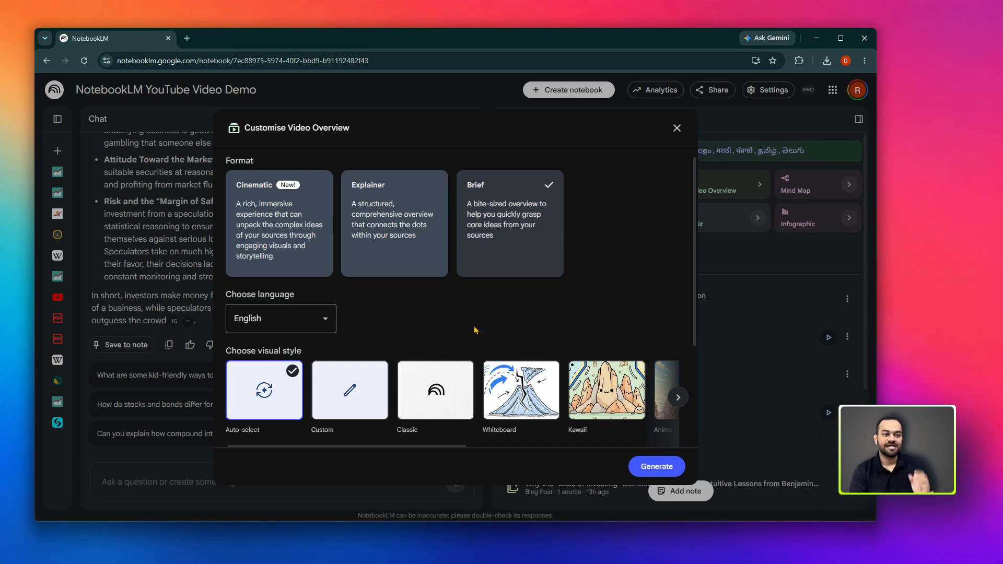
{"action": "scroll", "coordinate": [476, 329], "scroll_direction": "down", "scroll_amount": 3}
{"action": "scroll", "coordinate": [519, 198], "scroll_direction": "up", "scroll_amount": 3}
{"action": "scroll", "coordinate": [454, 292], "scroll_direction": "down", "scroll_amount": 3}
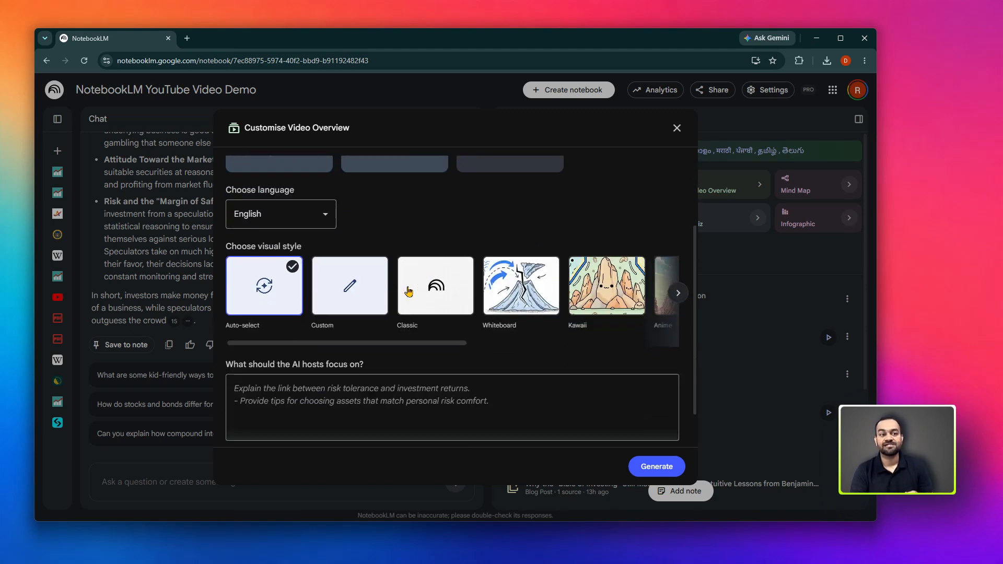
{"action": "left_click", "coordinate": [326, 215]}
{"action": "scroll", "coordinate": [282, 344], "scroll_direction": "down", "scroll_amount": 10}
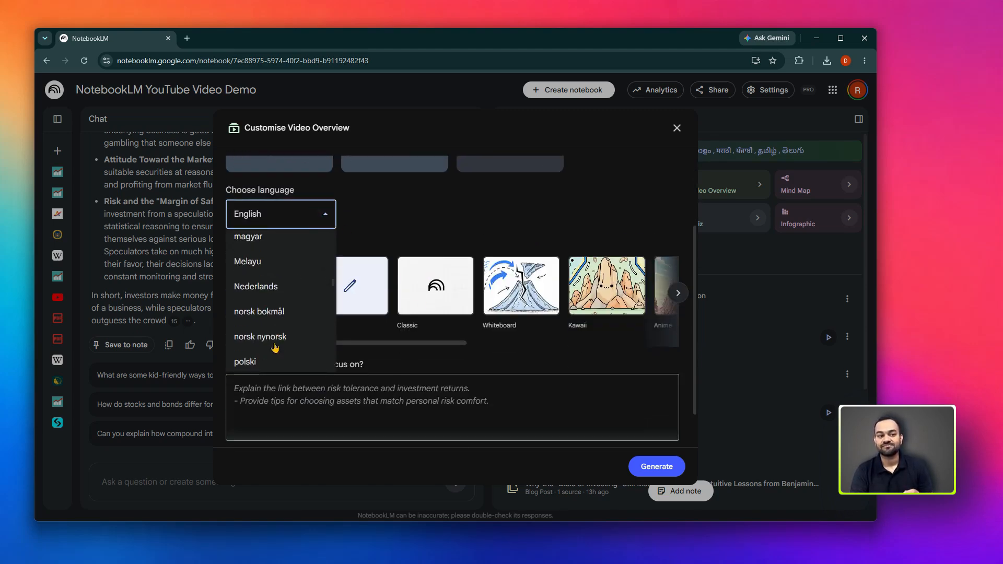
{"action": "scroll", "coordinate": [276, 347], "scroll_direction": "down", "scroll_amount": 15}
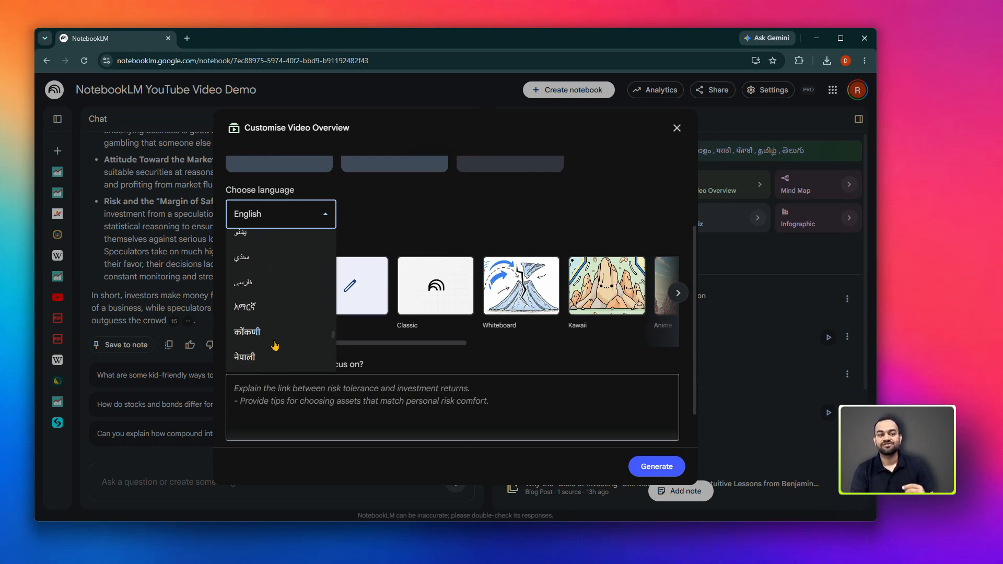
{"action": "scroll", "coordinate": [275, 346], "scroll_direction": "down", "scroll_amount": 5}
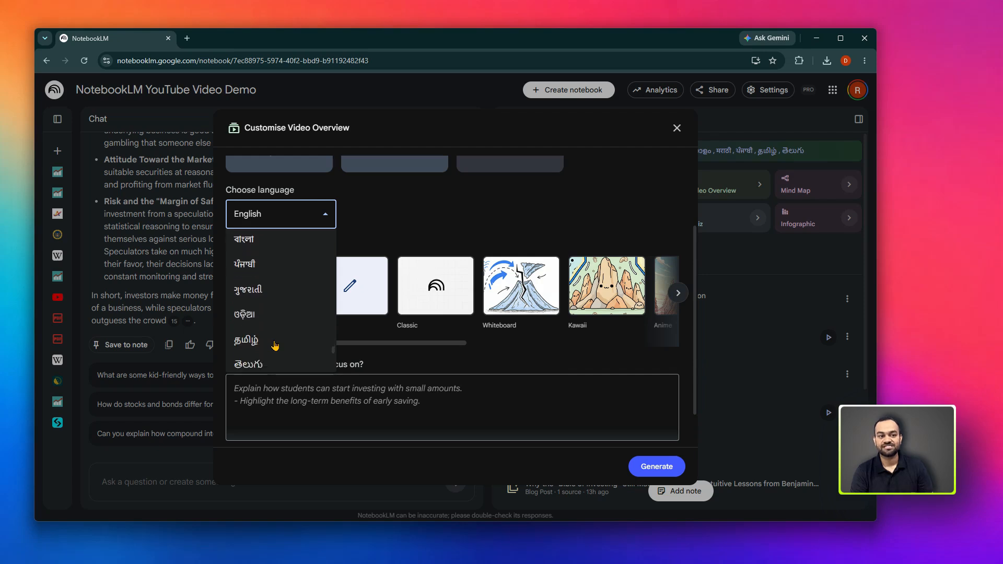
{"action": "scroll", "coordinate": [277, 324], "scroll_direction": "down", "scroll_amount": 3}
{"action": "left_click", "coordinate": [268, 244]}
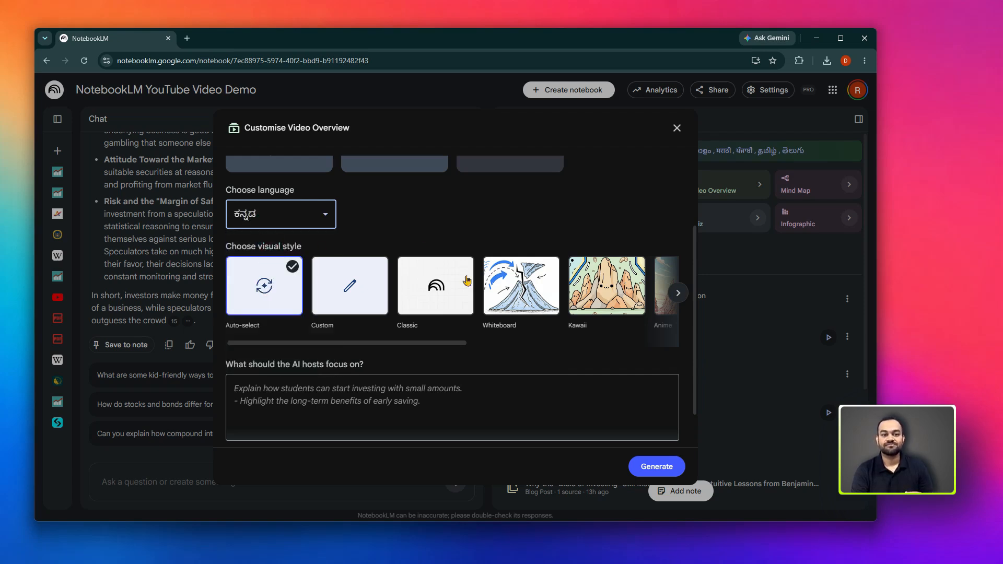
Step: Choose the Anime visual style for the Brief video overview and generate it
{"action": "left_click_drag", "start_coordinate": [394, 346], "coordinate": [499, 350]}
{"action": "left_click", "coordinate": [487, 300]}
{"action": "scroll", "coordinate": [494, 336], "scroll_direction": "down", "scroll_amount": 1}
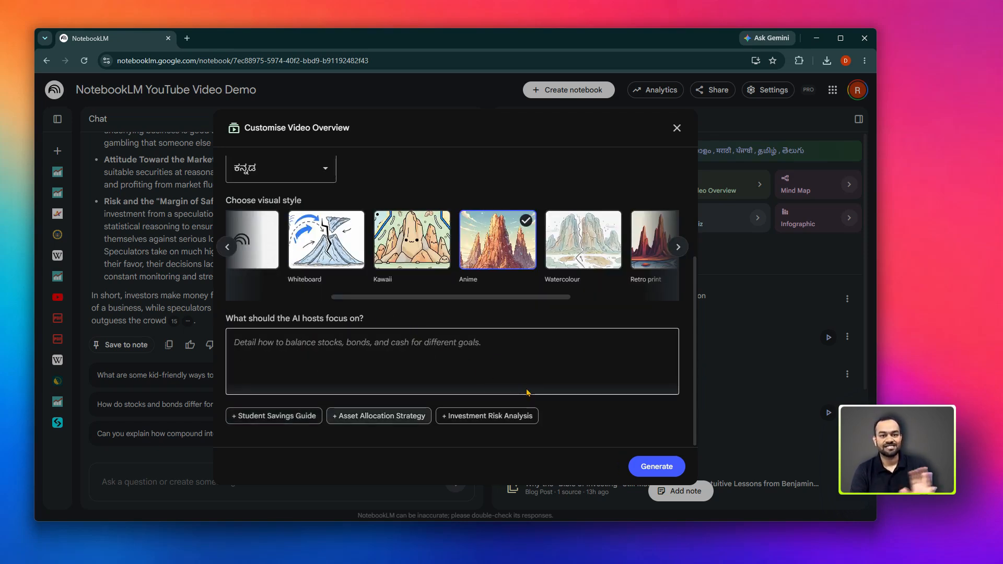
{"action": "left_click", "coordinate": [657, 476]}
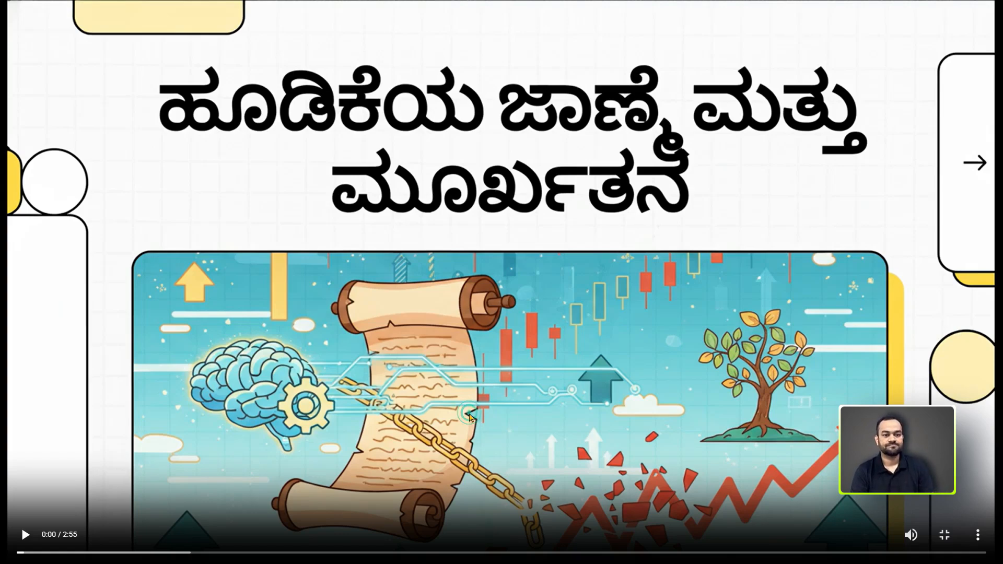
Step: Play about 16 seconds of the Kannada video overview, pause it and leave full screen
{"action": "left_click", "coordinate": [20, 536]}
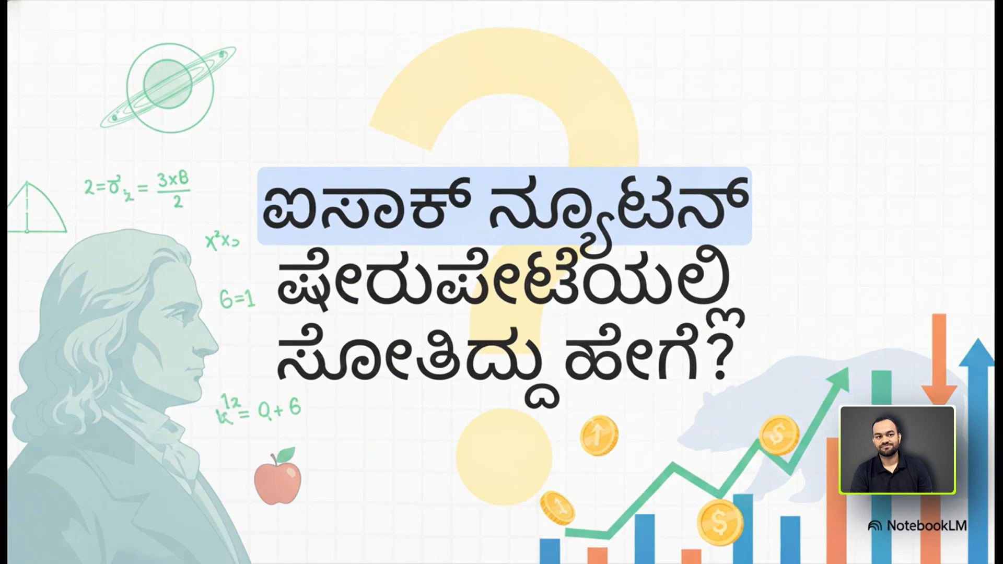
{"action": "mouse_move", "coordinate": [412, 401]}
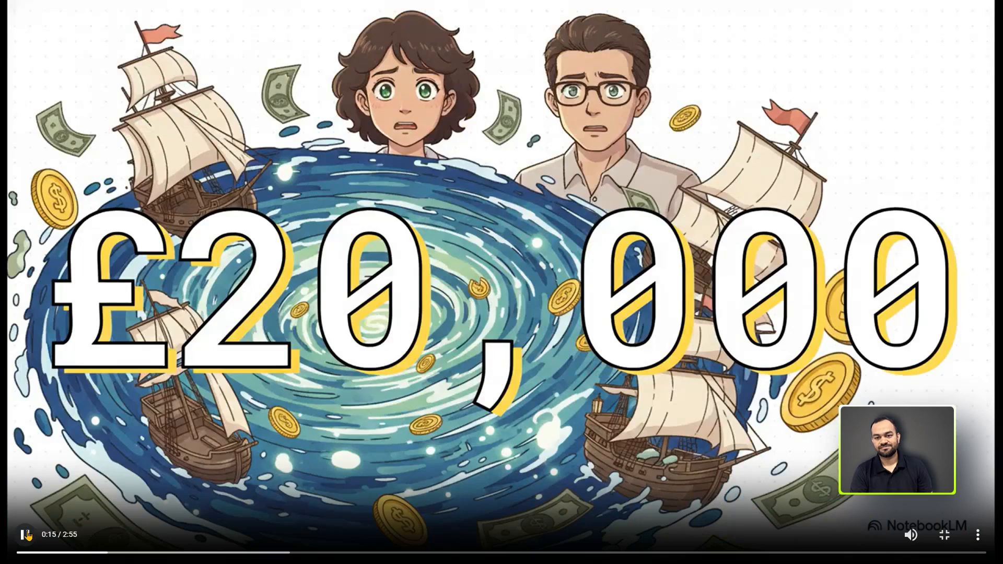
{"action": "left_click", "coordinate": [27, 535]}
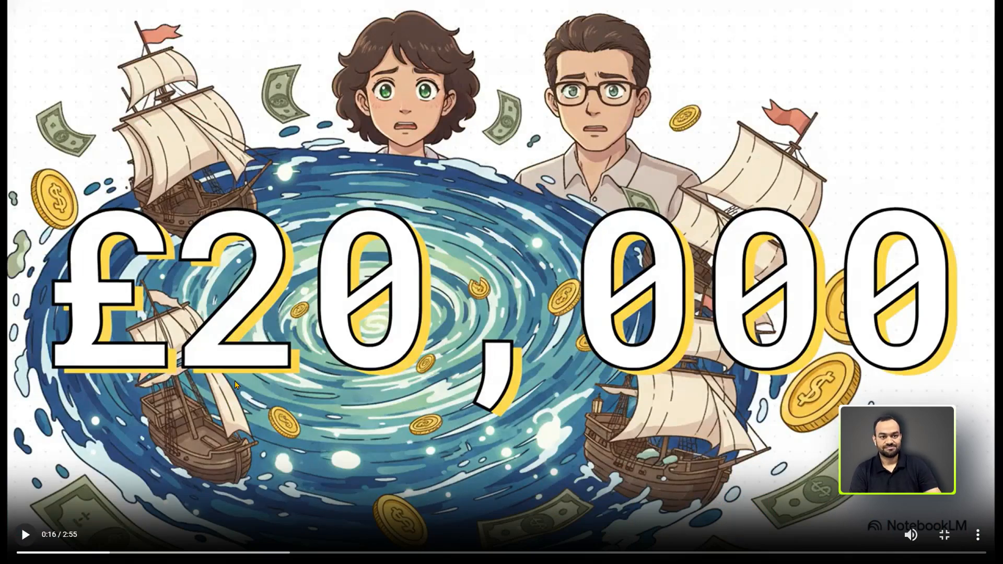
{"action": "key", "text": "Escape"}
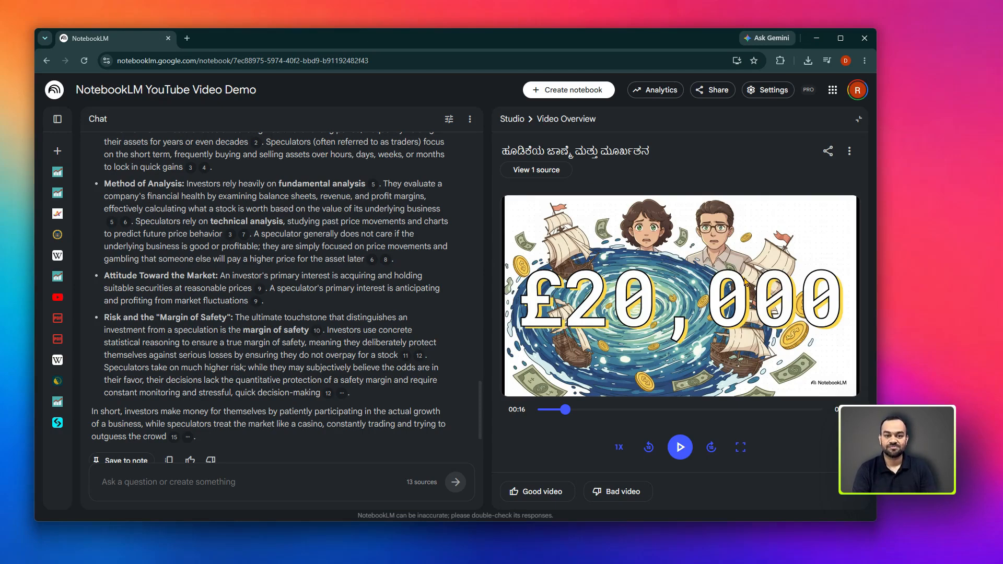
Step: Review the download and sharing options of the Kannada video overview and highlight its title
{"action": "left_click", "coordinate": [849, 151]}
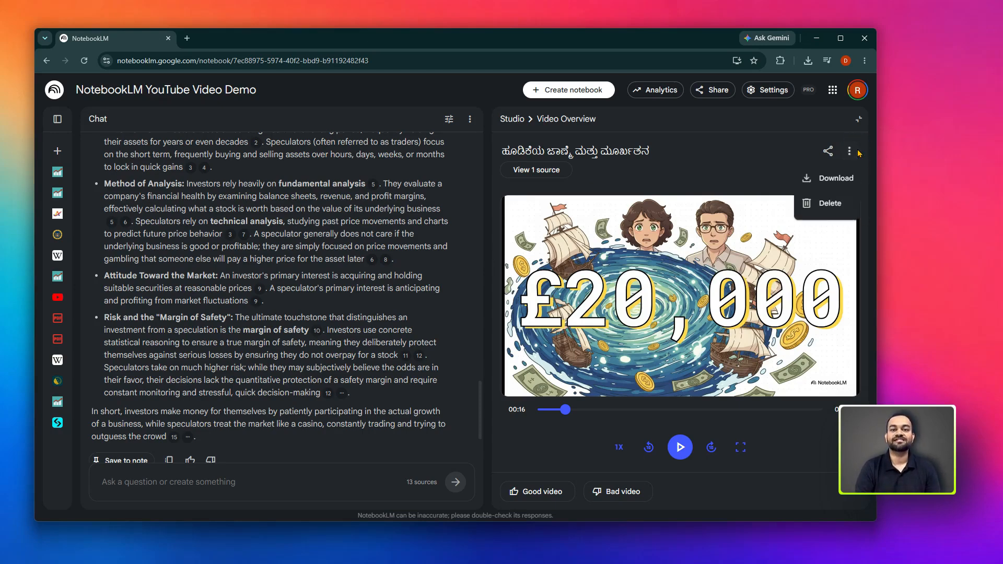
{"action": "left_click", "coordinate": [829, 156]}
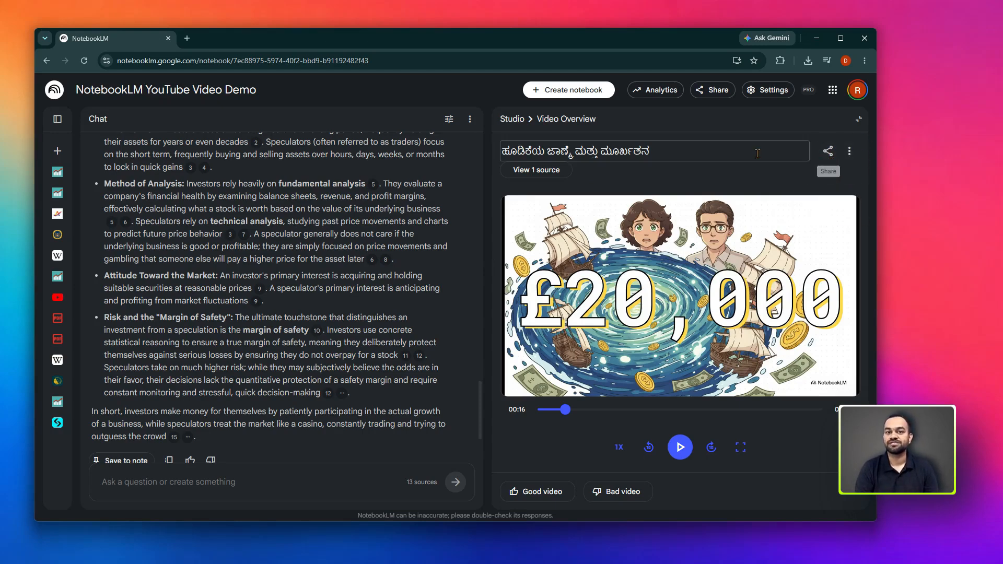
{"action": "left_click_drag", "start_coordinate": [692, 154], "coordinate": [500, 150]}
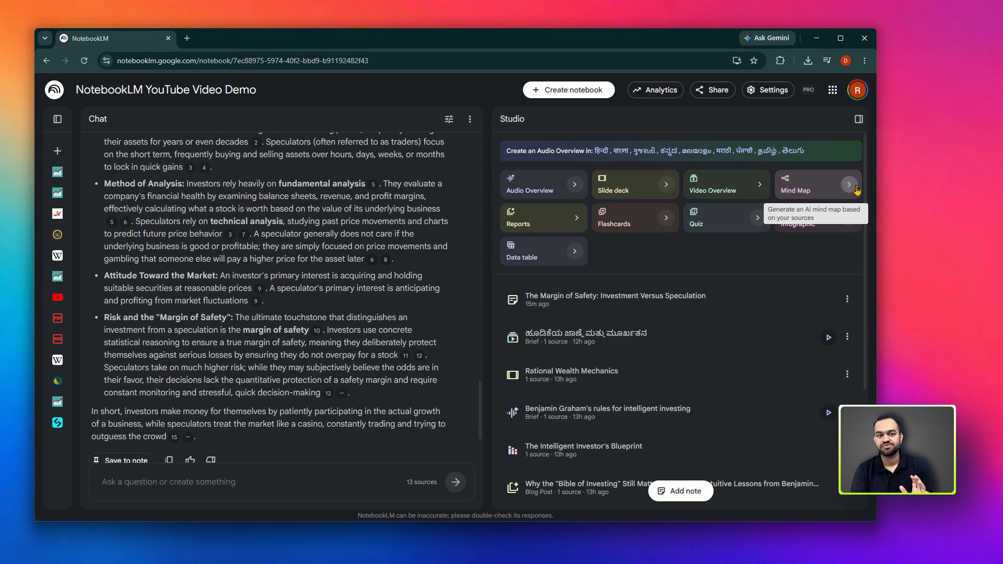
Step: Review the topic prompt in the mind map customisation and close it without generating
{"action": "left_click", "coordinate": [852, 186]}
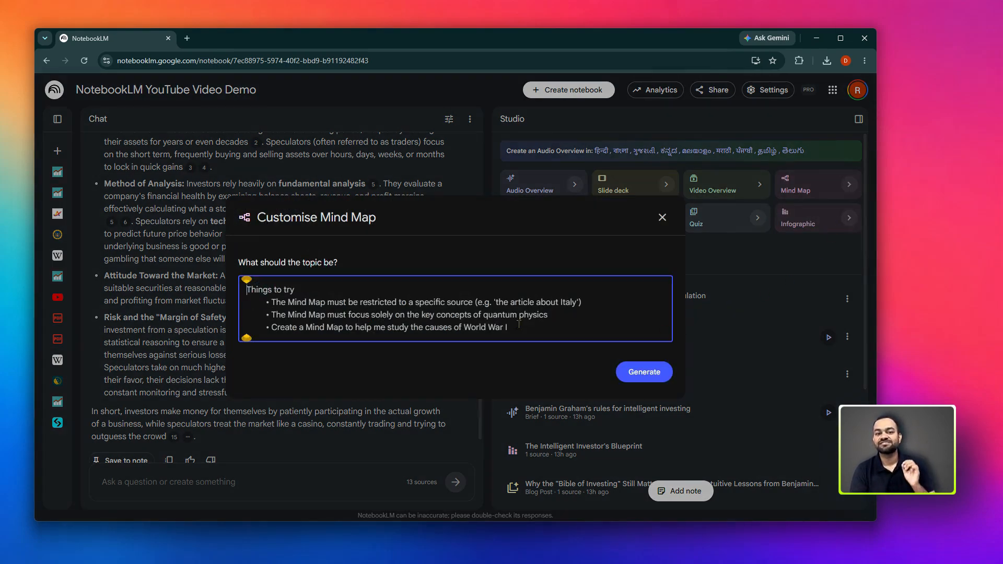
{"action": "left_click", "coordinate": [556, 331]}
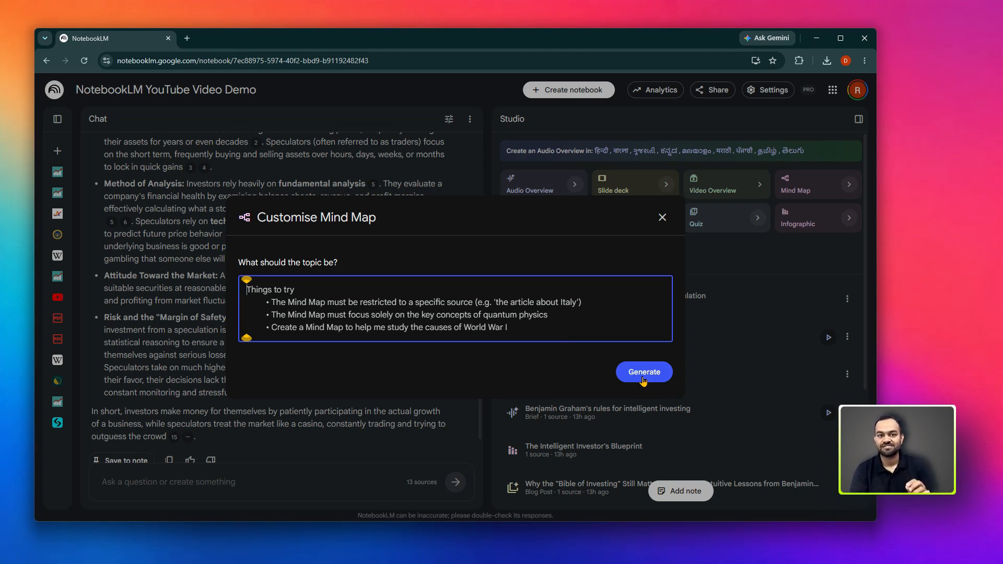
{"action": "left_click", "coordinate": [666, 220]}
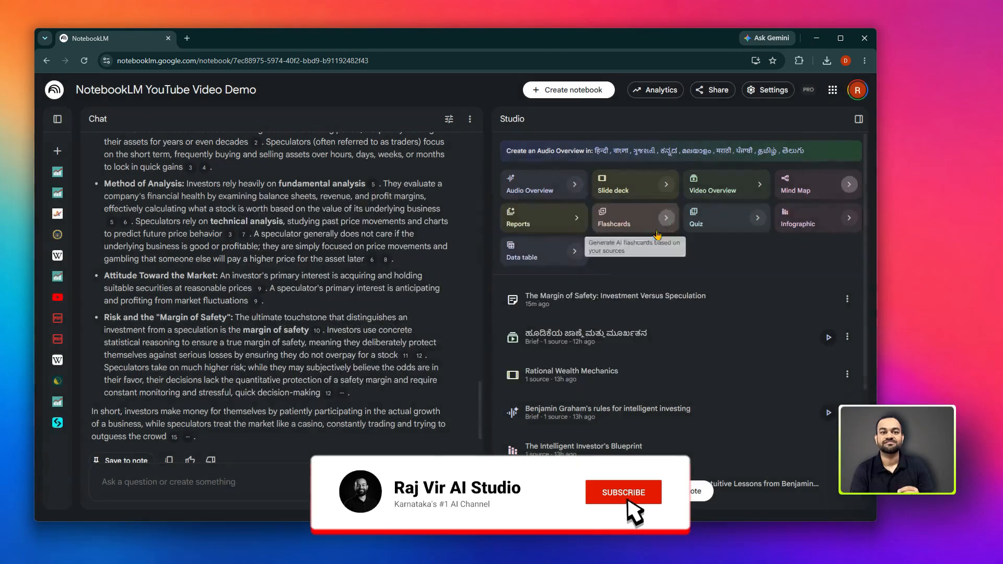
Step: Open the saved Investment Mindmap from the Studio outputs in the enlarged view
{"action": "scroll", "coordinate": [685, 398], "scroll_direction": "down", "scroll_amount": 3}
{"action": "scroll", "coordinate": [686, 398], "scroll_direction": "down", "scroll_amount": 1}
{"action": "left_click", "coordinate": [572, 470]}
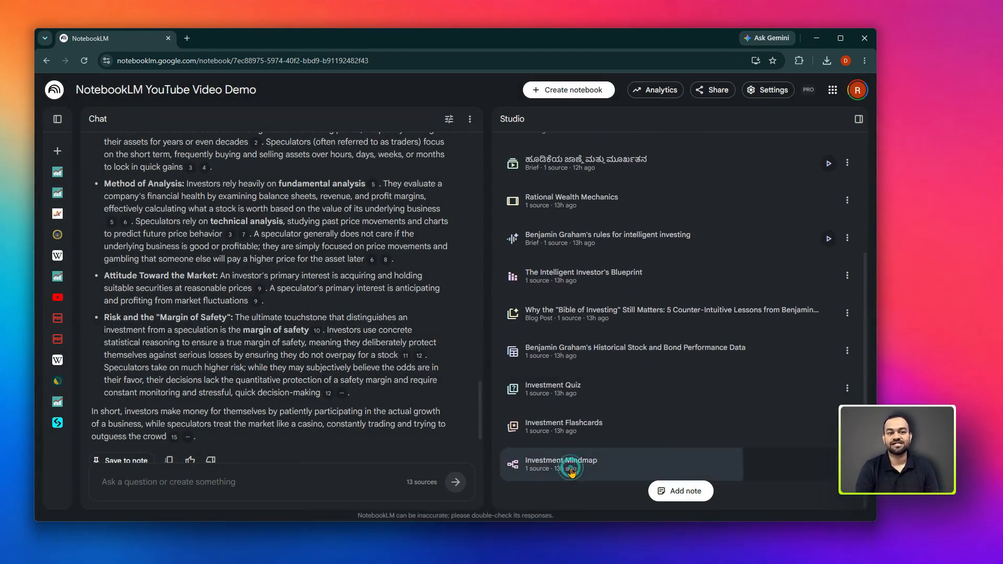
{"action": "left_click", "coordinate": [823, 151]}
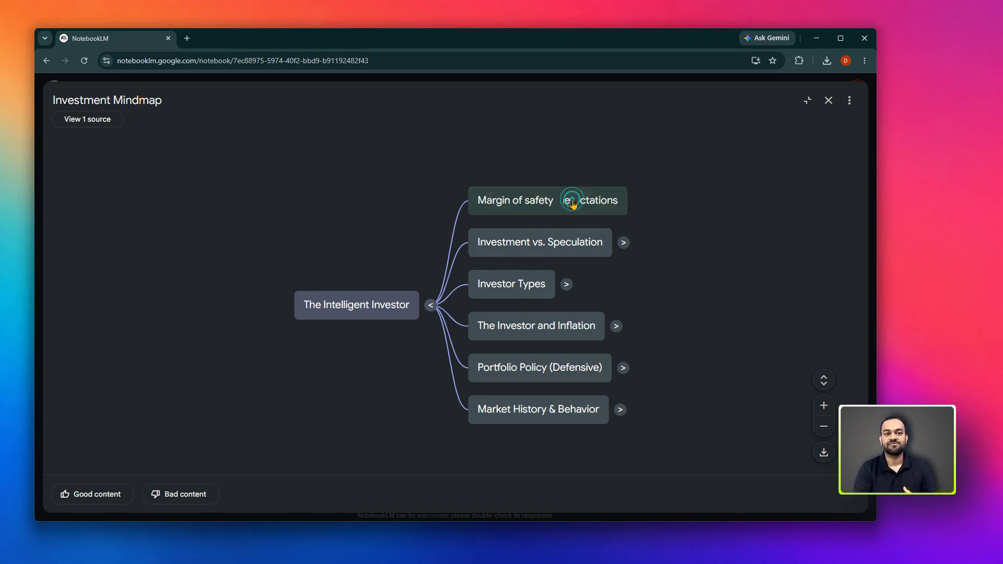
Step: Explore the mind map's Core Principles, Investment vs. Speculation and Investor Types branches, and expand all nodes
{"action": "left_click", "coordinate": [570, 201]}
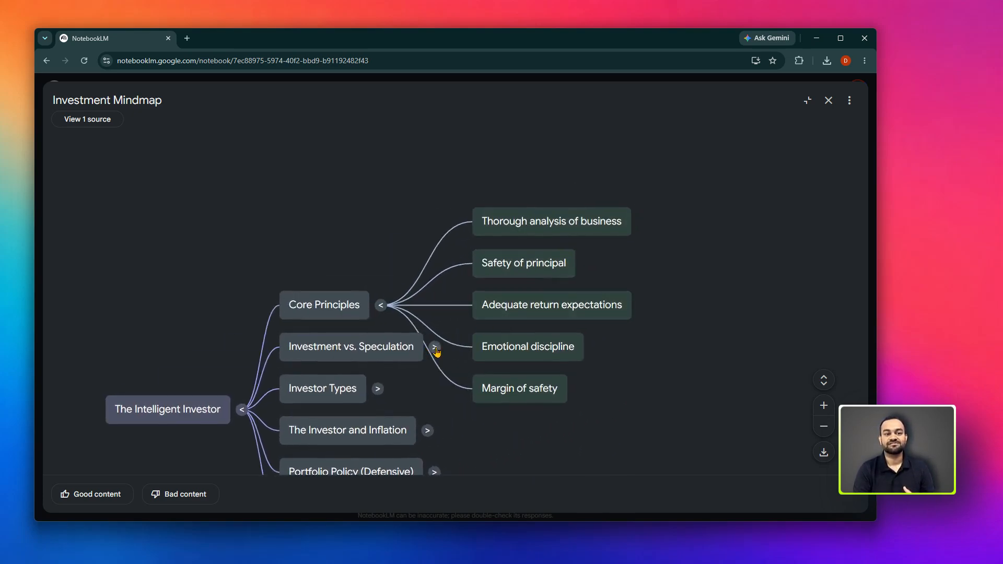
{"action": "left_click", "coordinate": [434, 348]}
{"action": "left_click", "coordinate": [413, 350]}
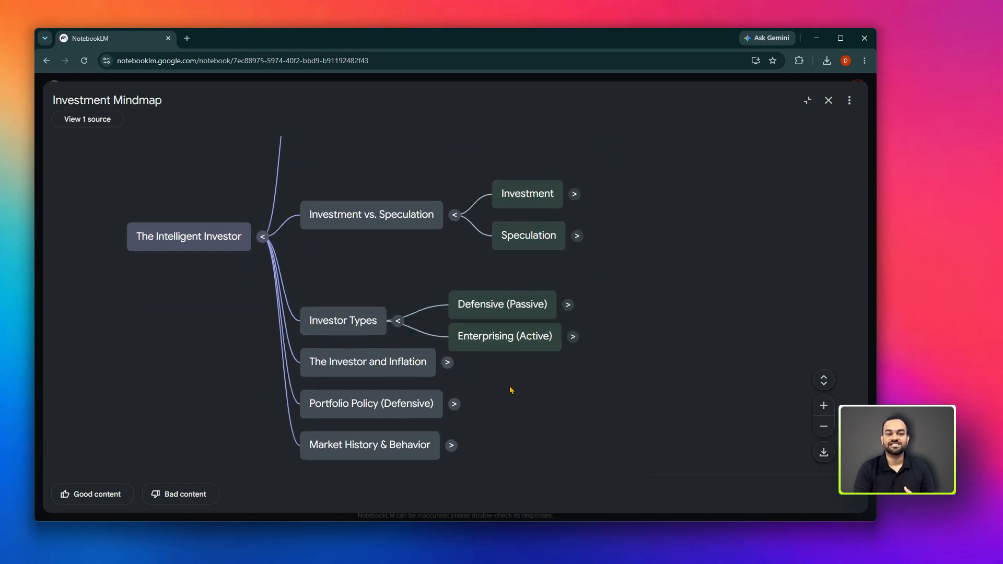
{"action": "left_click", "coordinate": [607, 286]}
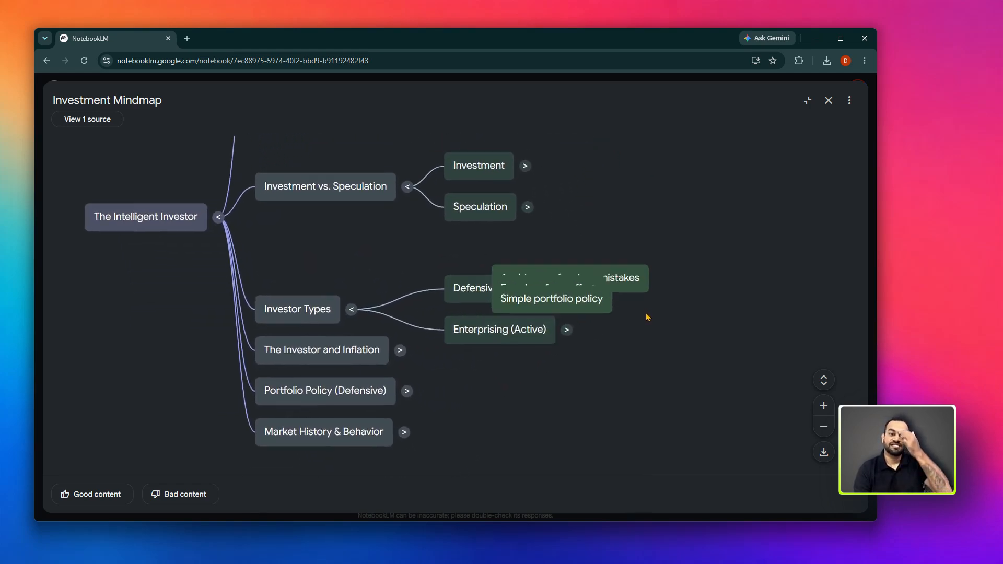
{"action": "left_click", "coordinate": [826, 384]}
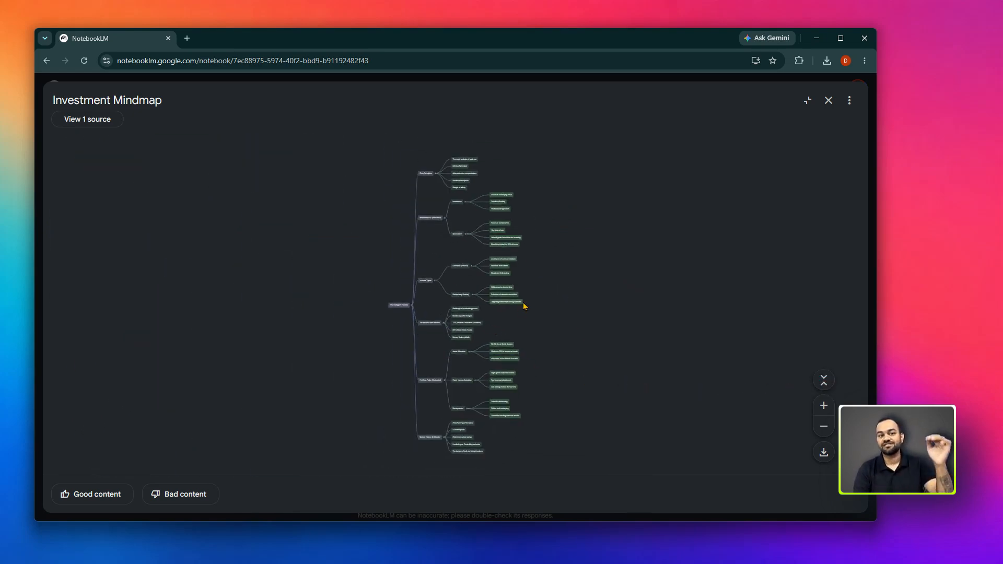
Step: Ask the chat about the mind map's 50-50 Bond-Stock division node under Asset Allocation and highlight the resulting question
{"action": "scroll", "coordinate": [580, 369], "scroll_direction": "up", "scroll_amount": 8}
{"action": "left_click_drag", "start_coordinate": [497, 272], "coordinate": [681, 469]}
{"action": "scroll", "coordinate": [647, 384], "scroll_direction": "up", "scroll_amount": 6}
{"action": "left_click_drag", "start_coordinate": [659, 368], "coordinate": [706, 104]}
{"action": "left_click_drag", "start_coordinate": [658, 408], "coordinate": [658, 186]}
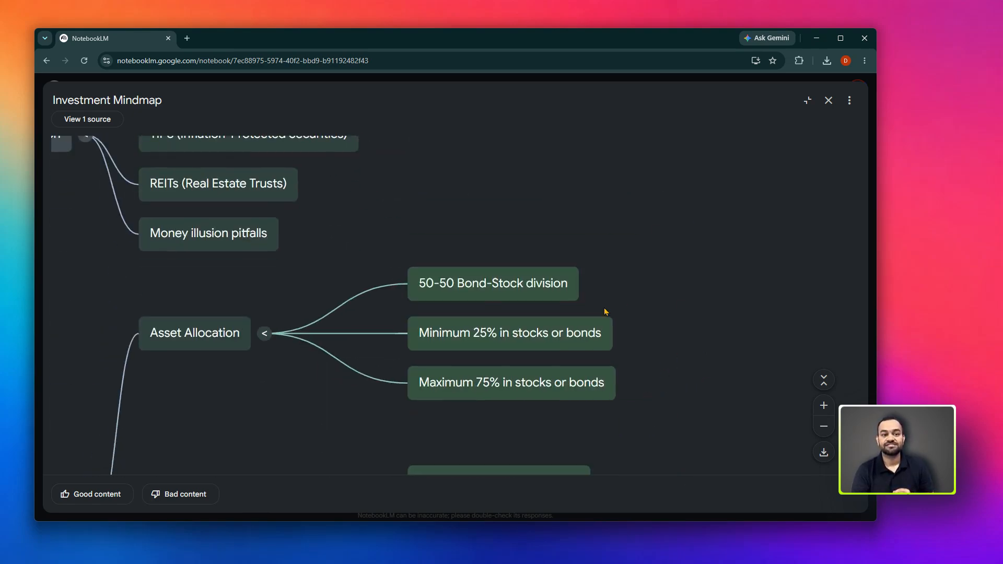
{"action": "left_click", "coordinate": [468, 294]}
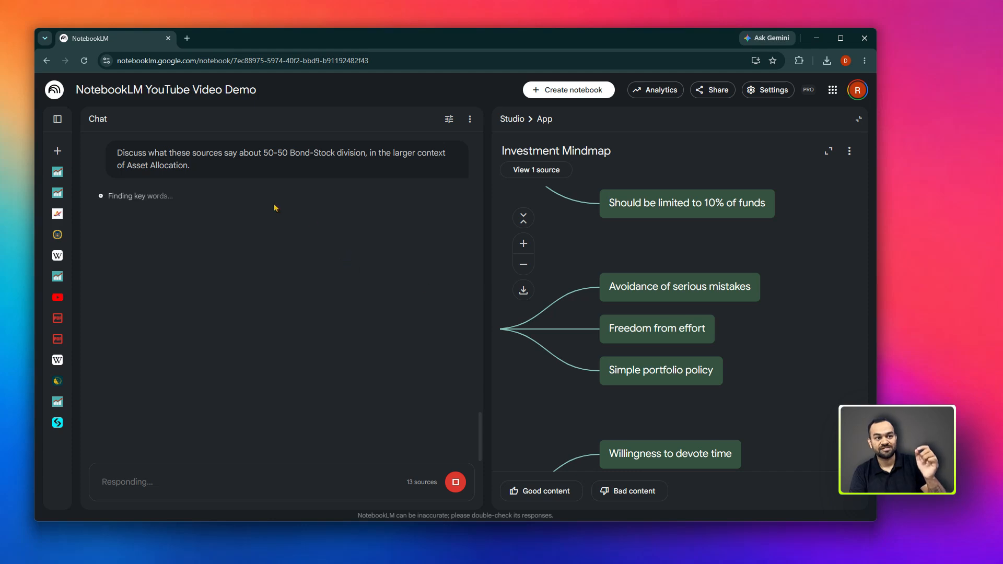
{"action": "left_click_drag", "start_coordinate": [129, 153], "coordinate": [311, 166]}
{"action": "left_click", "coordinate": [253, 170]}
{"action": "left_click", "coordinate": [310, 165]}
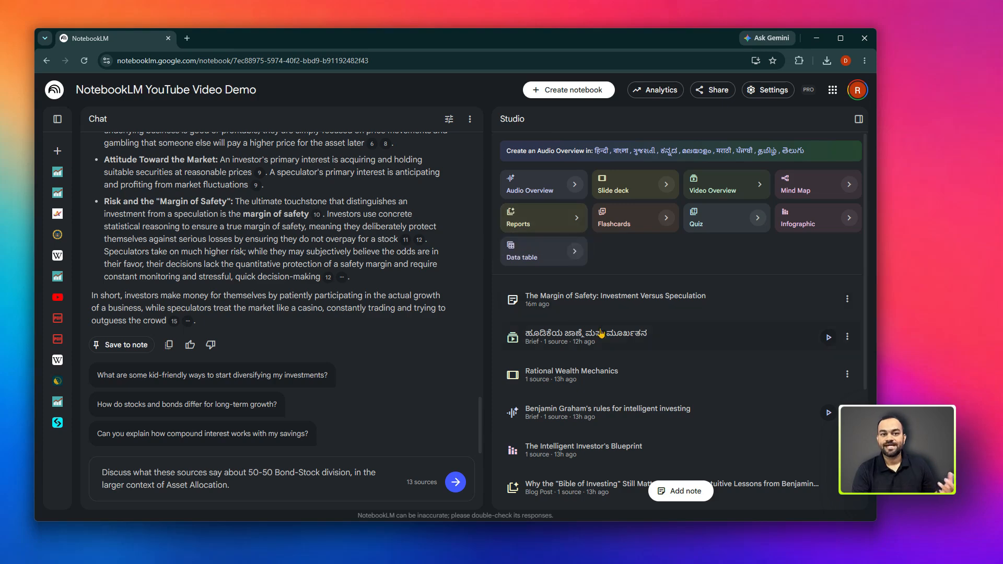
Step: Open the report creation options in Studio and examine the standard and suggested formats
{"action": "left_click", "coordinate": [578, 218]}
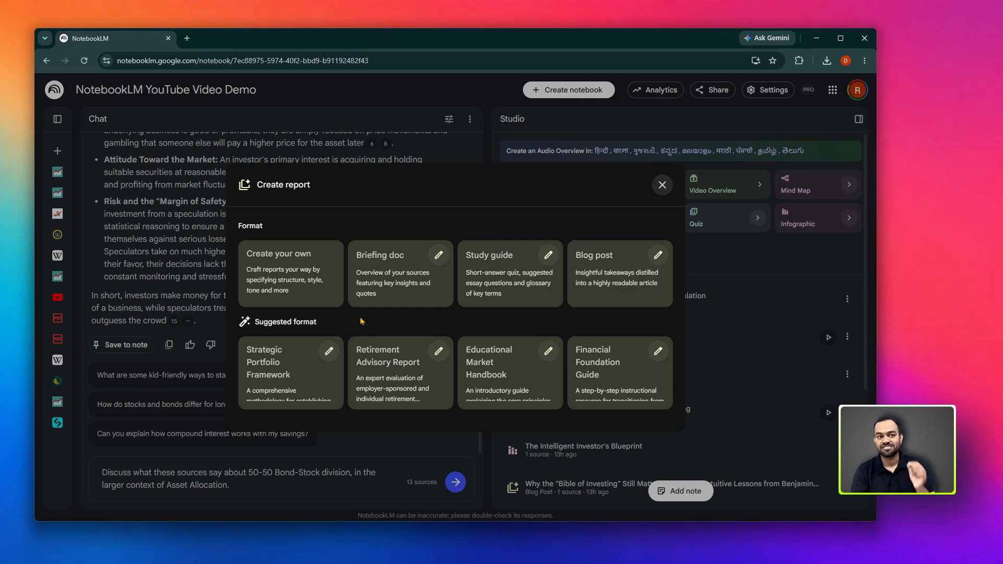
{"action": "left_click_drag", "start_coordinate": [264, 321], "coordinate": [335, 323]}
{"action": "left_click", "coordinate": [334, 322]}
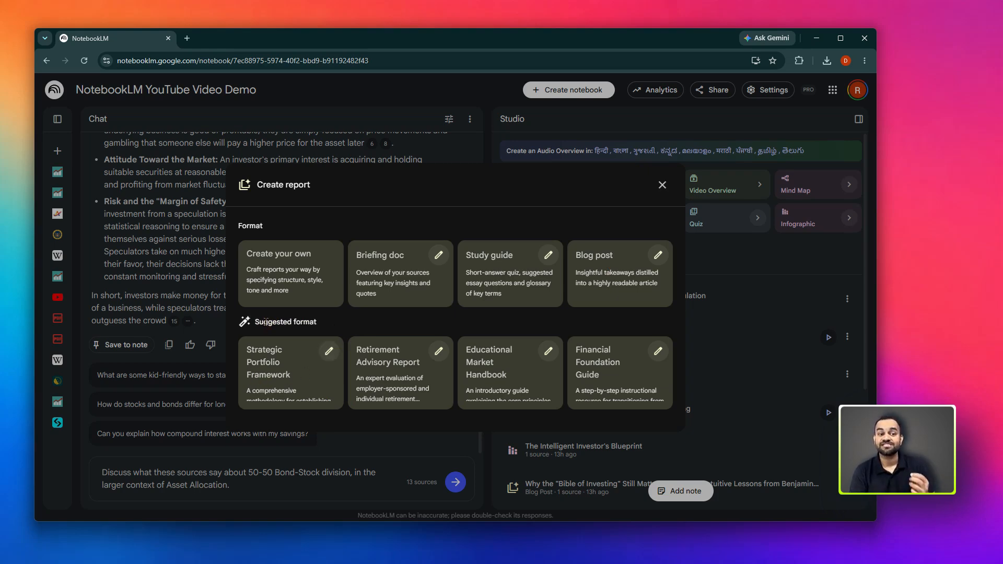
{"action": "left_click_drag", "start_coordinate": [264, 322], "coordinate": [318, 333]}
{"action": "left_click", "coordinate": [318, 329]}
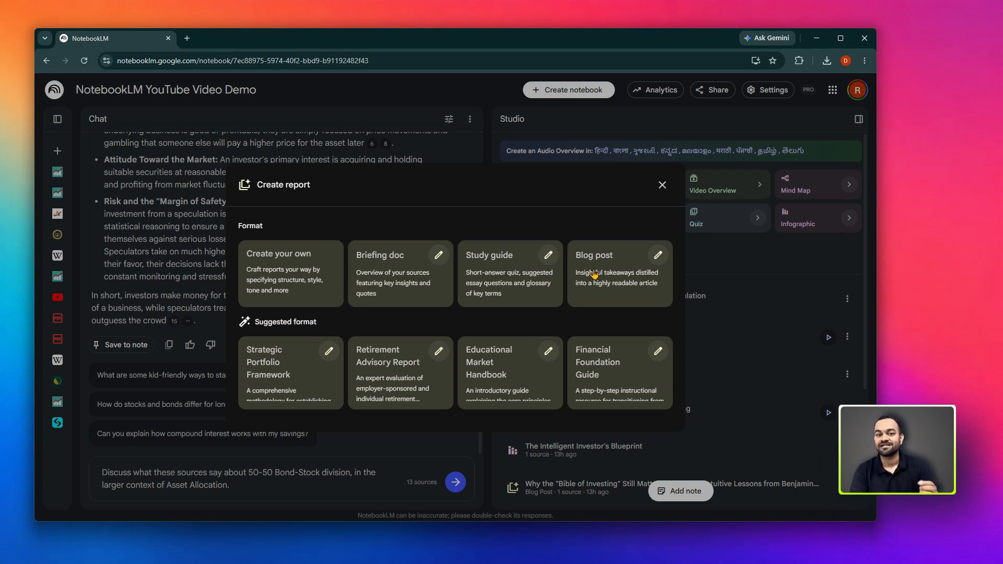
Step: Examine the Blog post report's customisation, including its language choices and the description prompt, without changing anything
{"action": "left_click", "coordinate": [659, 255]}
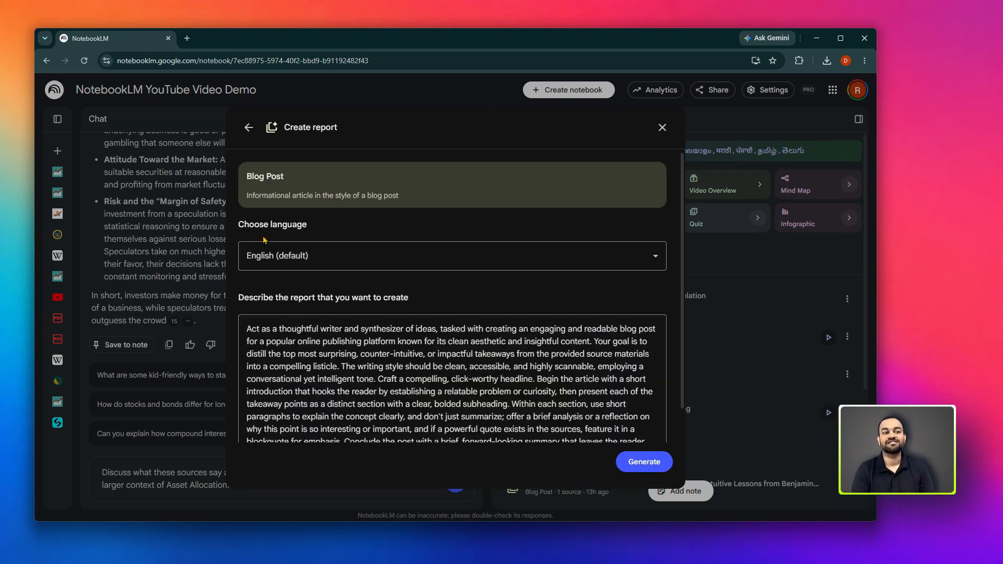
{"action": "left_click", "coordinate": [331, 260]}
{"action": "scroll", "coordinate": [325, 342], "scroll_direction": "down", "scroll_amount": 3}
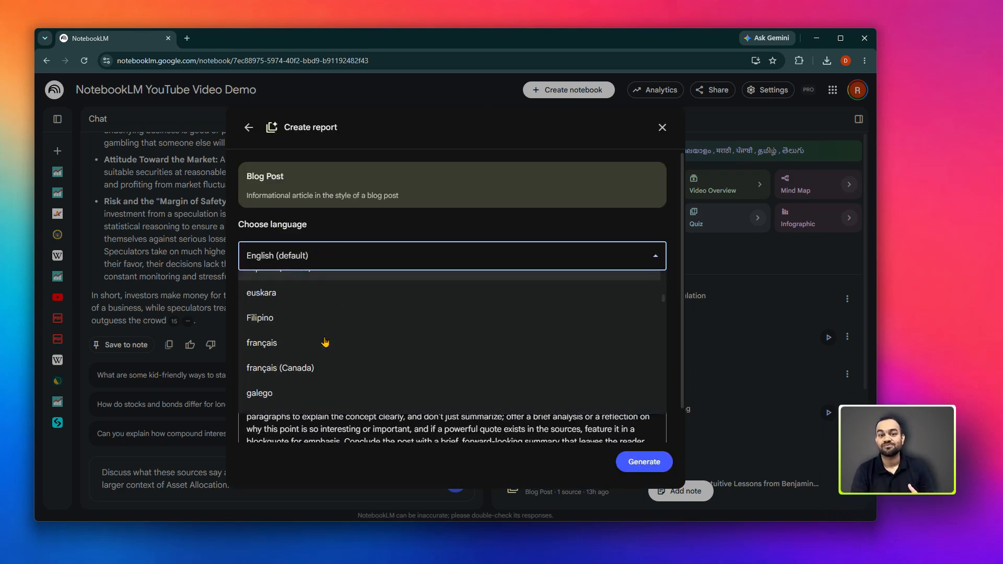
{"action": "left_click", "coordinate": [365, 229]}
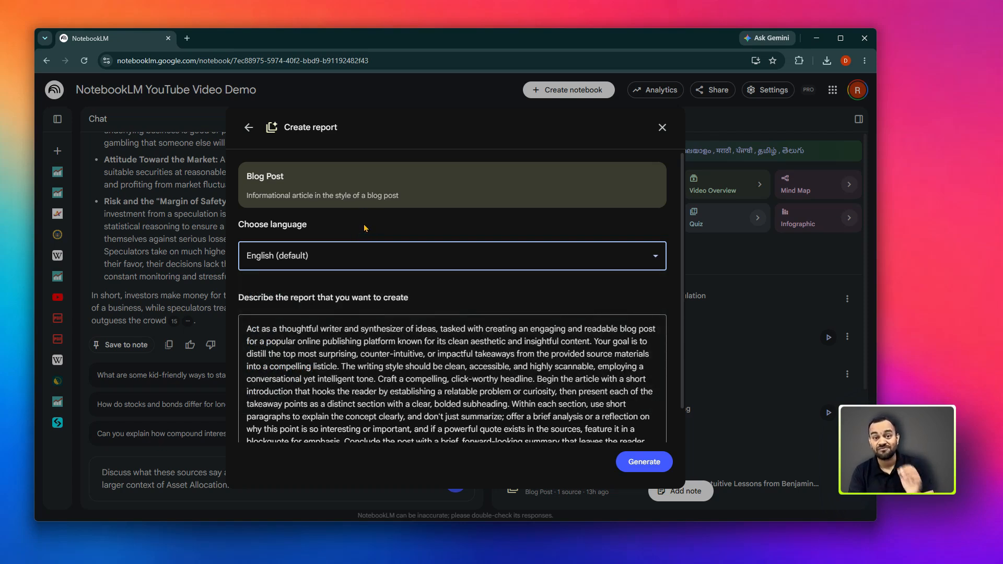
{"action": "scroll", "coordinate": [324, 257], "scroll_direction": "down", "scroll_amount": 1}
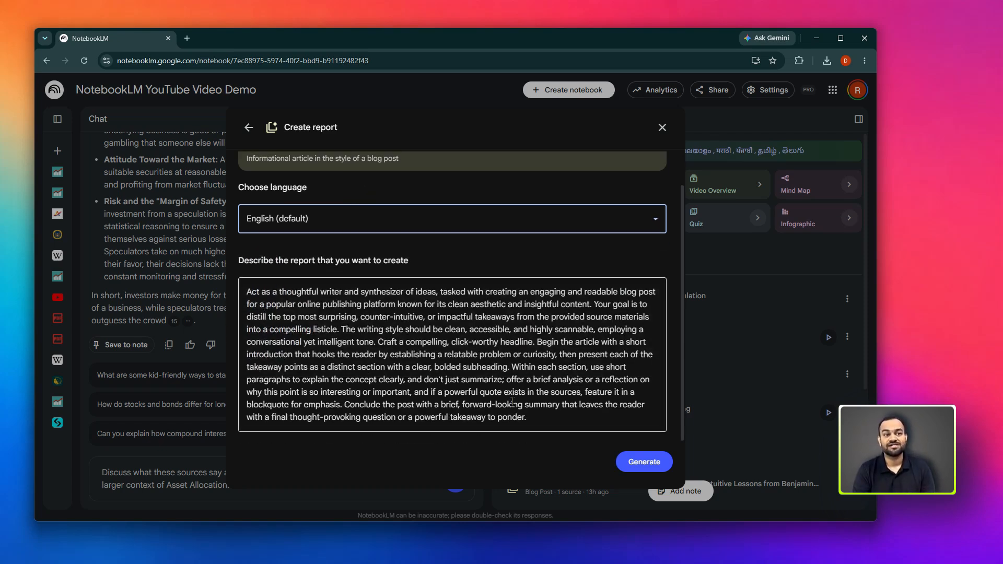
{"action": "scroll", "coordinate": [414, 260], "scroll_direction": "up", "scroll_amount": 1}
{"action": "scroll", "coordinate": [414, 297], "scroll_direction": "down", "scroll_amount": 1}
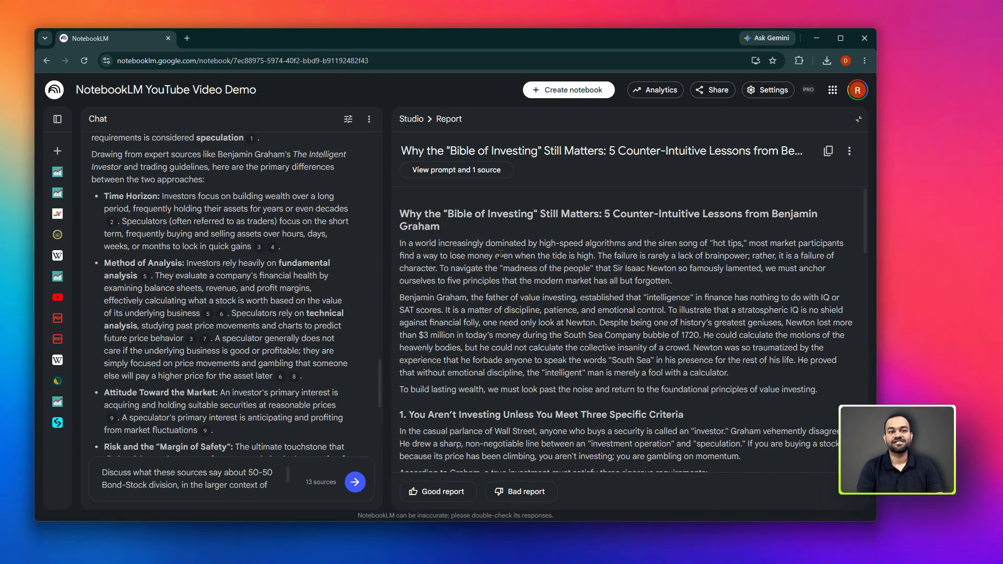
Step: Read through the saved "Bible of Investing" blog post report, highlight its title and review its export options
{"action": "left_click_drag", "start_coordinate": [467, 151], "coordinate": [696, 148]}
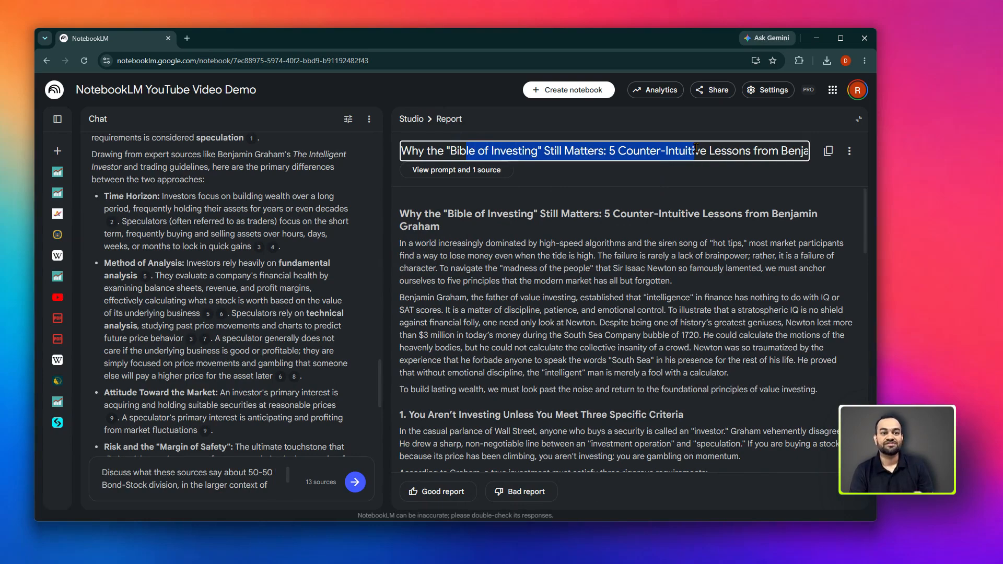
{"action": "left_click", "coordinate": [694, 150]}
{"action": "left_click_drag", "start_coordinate": [567, 155], "coordinate": [709, 155]}
{"action": "left_click", "coordinate": [471, 229]}
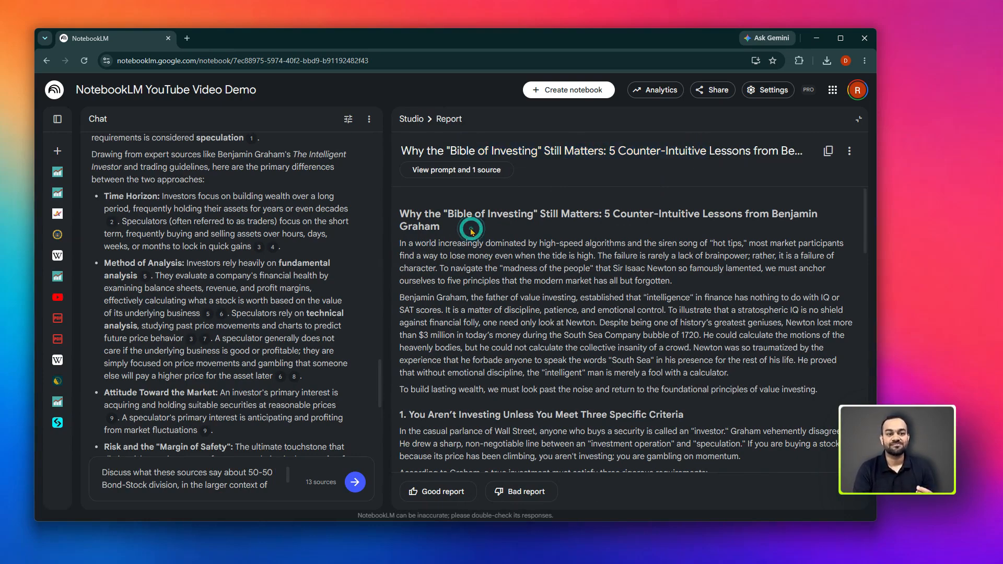
{"action": "scroll", "coordinate": [463, 320], "scroll_direction": "down", "scroll_amount": 9}
{"action": "scroll", "coordinate": [462, 320], "scroll_direction": "down", "scroll_amount": 10}
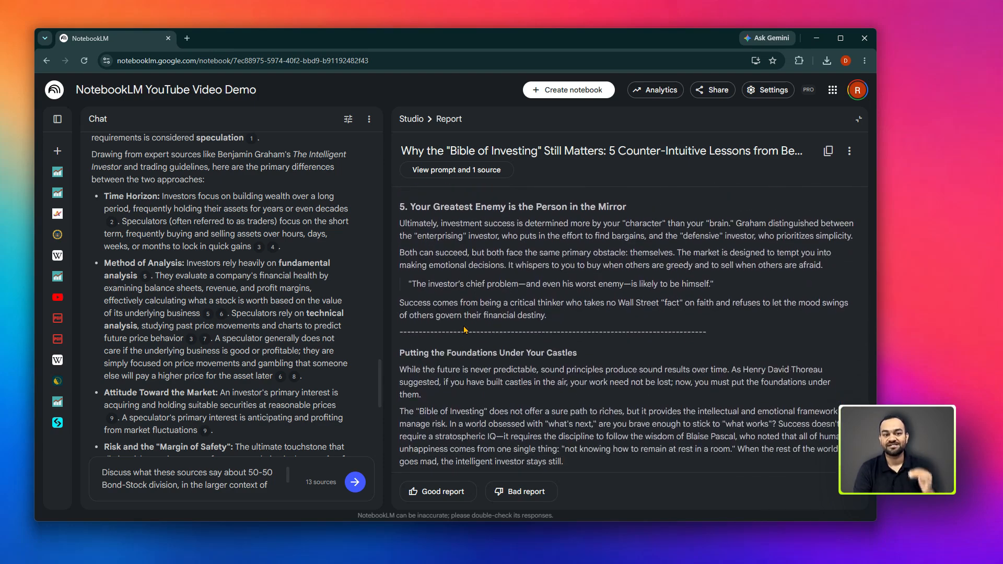
{"action": "scroll", "coordinate": [467, 336], "scroll_direction": "up", "scroll_amount": 2}
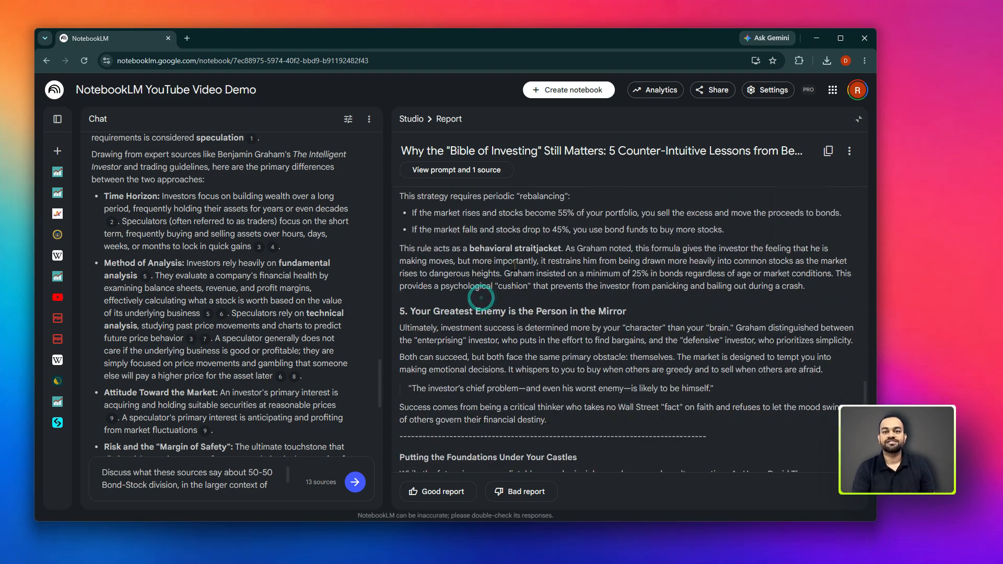
{"action": "left_click", "coordinate": [849, 151]}
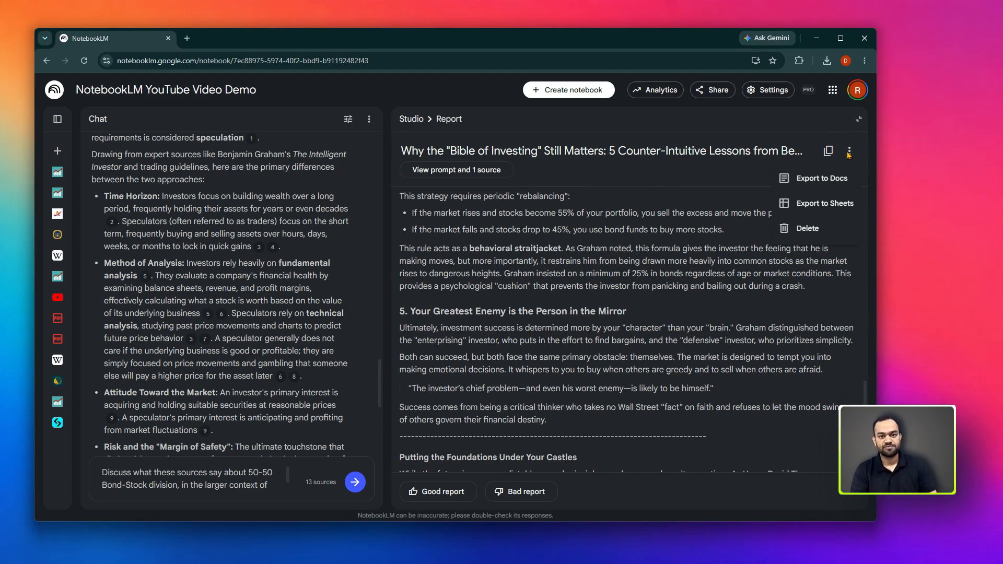
{"action": "left_click", "coordinate": [551, 264]}
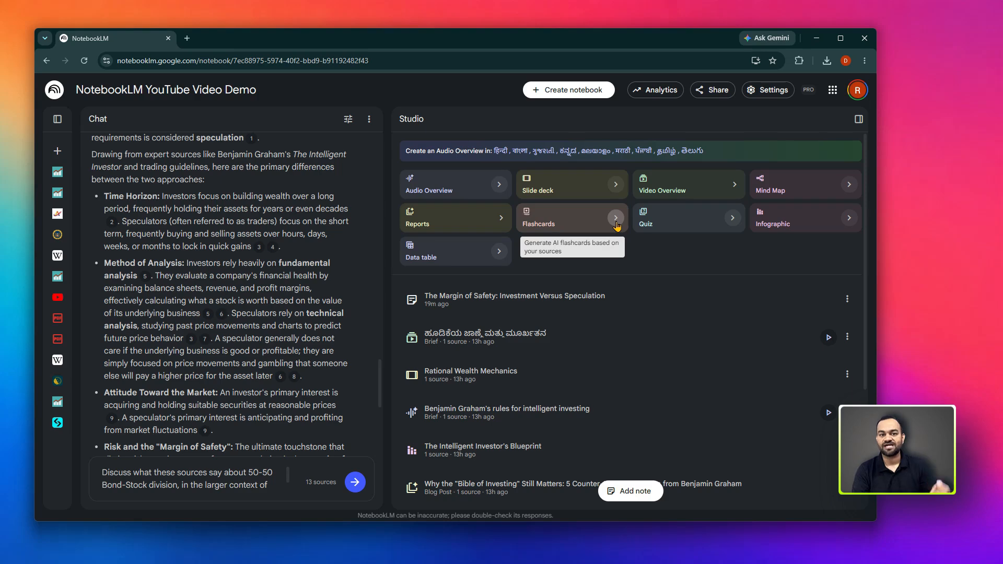
Step: Open the flashcard customisation and set the number of cards to Fewer
{"action": "left_click", "coordinate": [616, 220]}
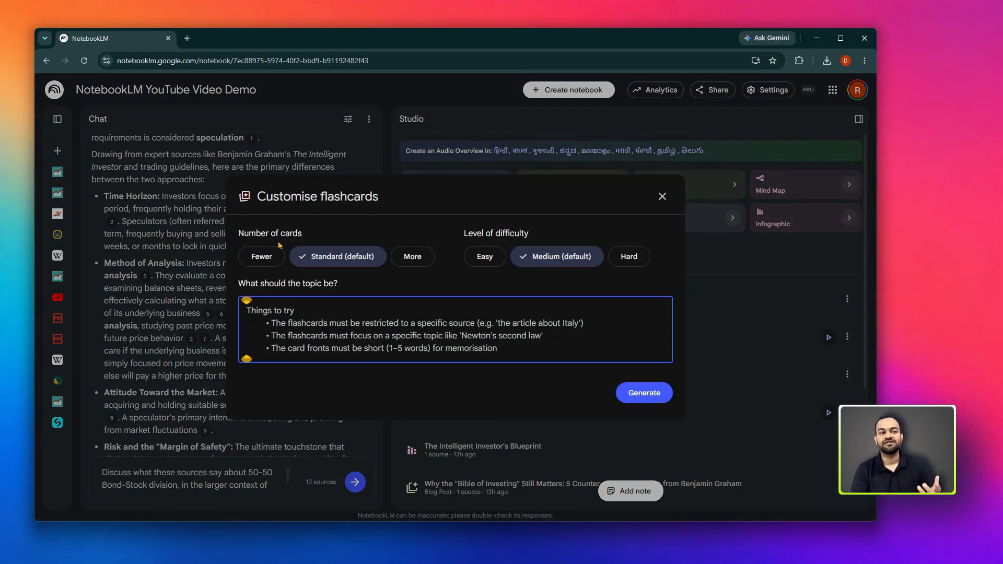
{"action": "left_click_drag", "start_coordinate": [229, 232], "coordinate": [329, 232]}
{"action": "left_click", "coordinate": [329, 232]}
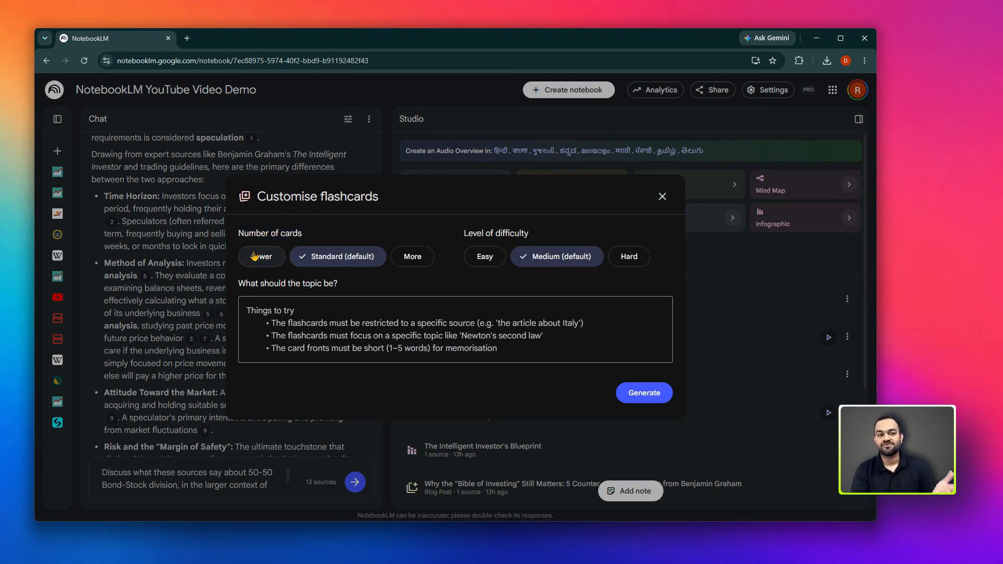
{"action": "left_click", "coordinate": [428, 266]}
{"action": "left_click", "coordinate": [255, 259]}
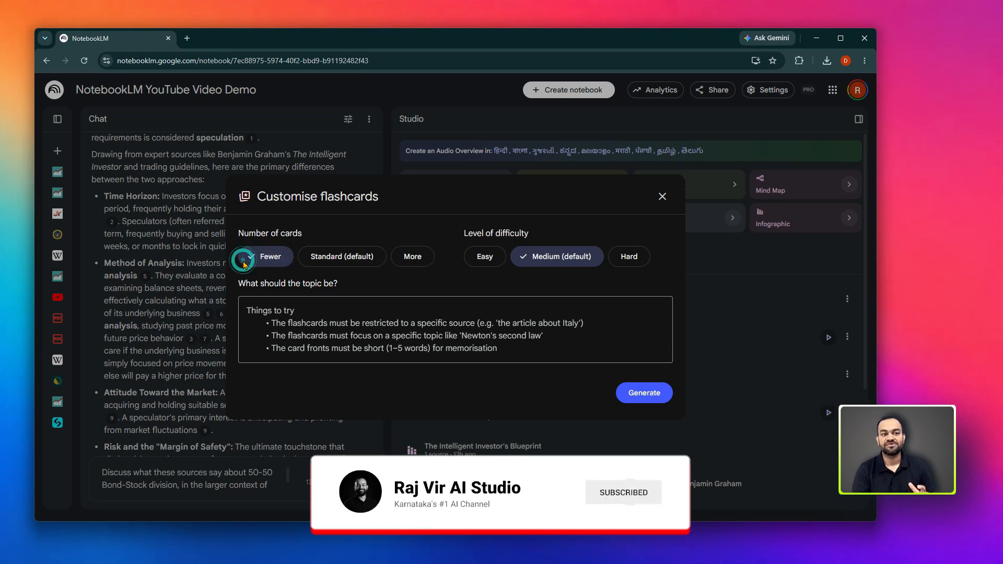
{"action": "left_click", "coordinate": [335, 261]}
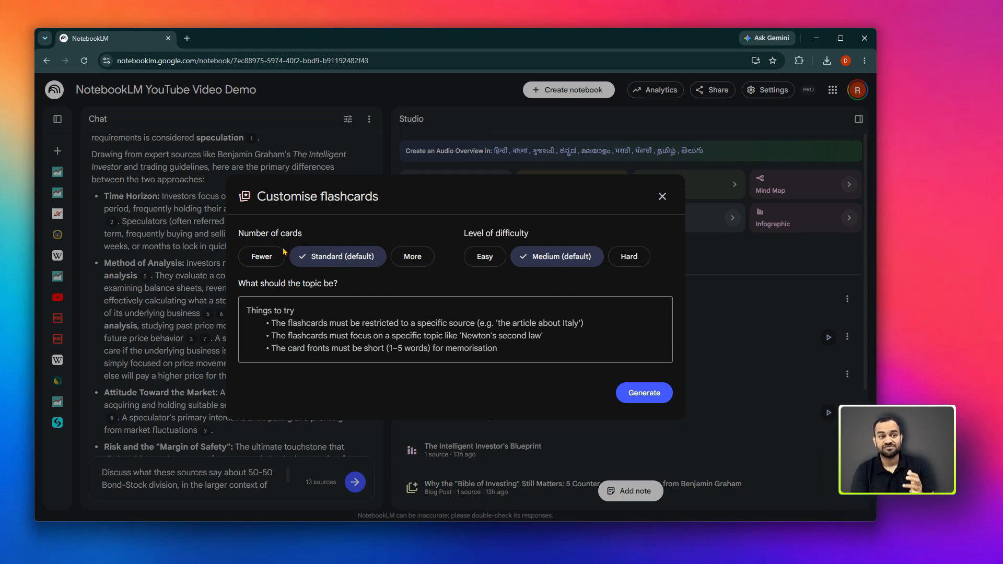
{"action": "left_click", "coordinate": [260, 257]}
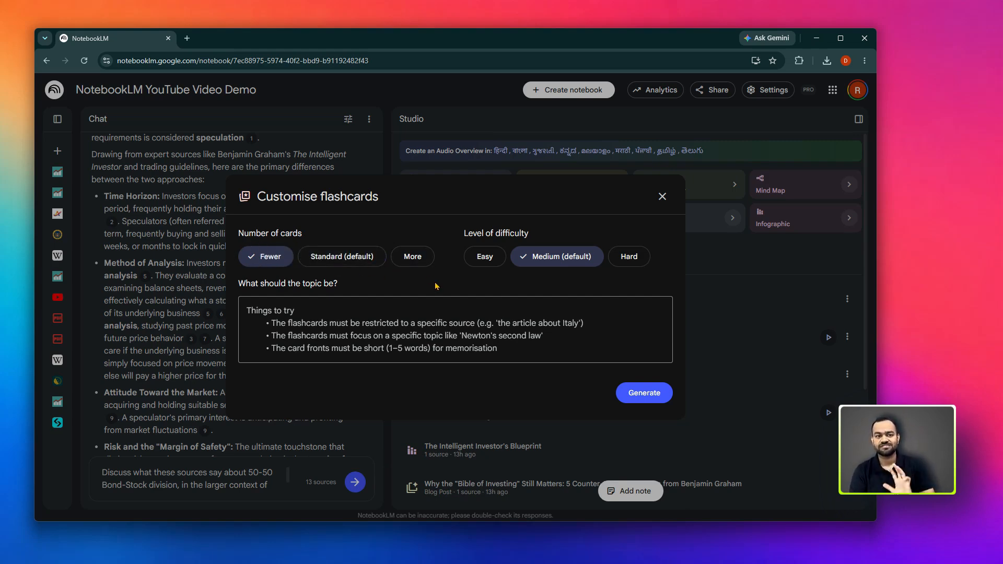
Step: Review the flashcards' difficulty and topic settings, set the level of difficulty to Easy and generate them
{"action": "left_click_drag", "start_coordinate": [462, 234], "coordinate": [529, 234]}
{"action": "left_click", "coordinate": [545, 234]}
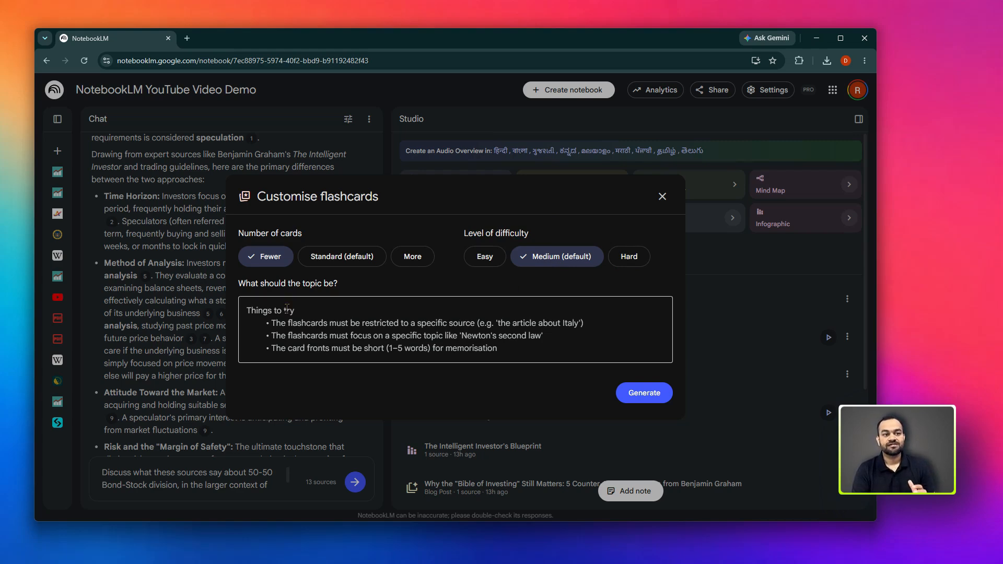
{"action": "left_click_drag", "start_coordinate": [251, 283], "coordinate": [401, 287]}
{"action": "left_click", "coordinate": [400, 285]}
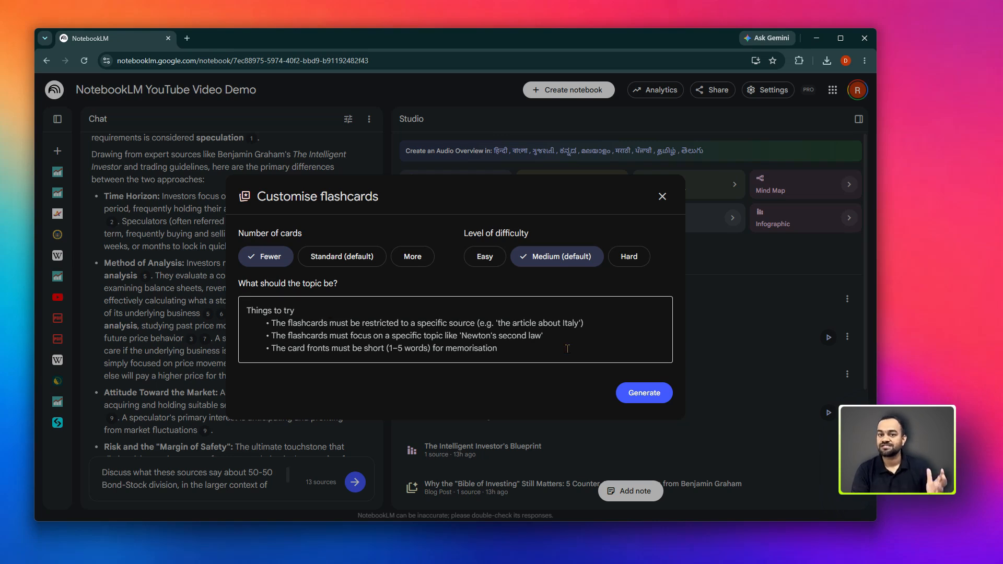
{"action": "left_click", "coordinate": [491, 264]}
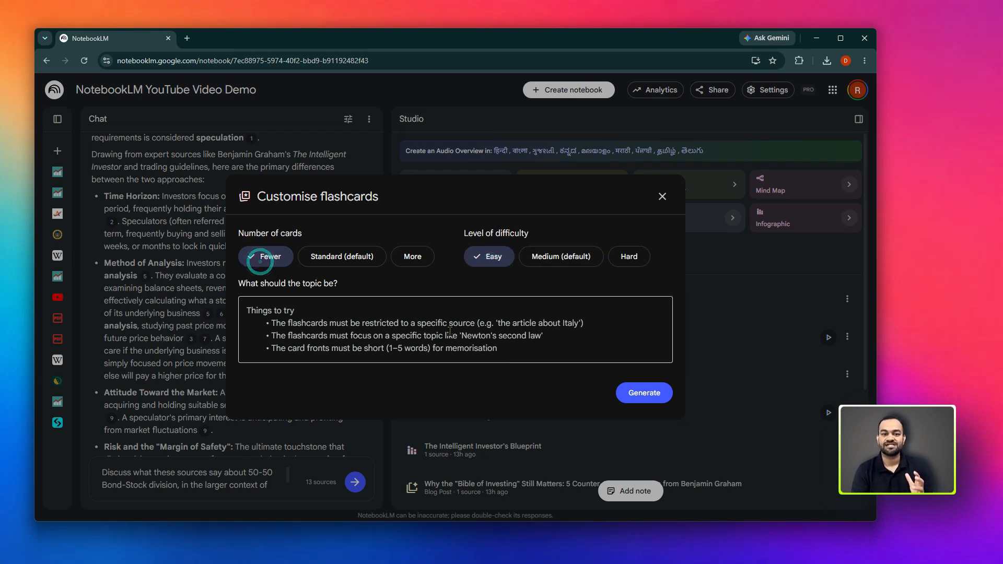
{"action": "left_click", "coordinate": [641, 392]}
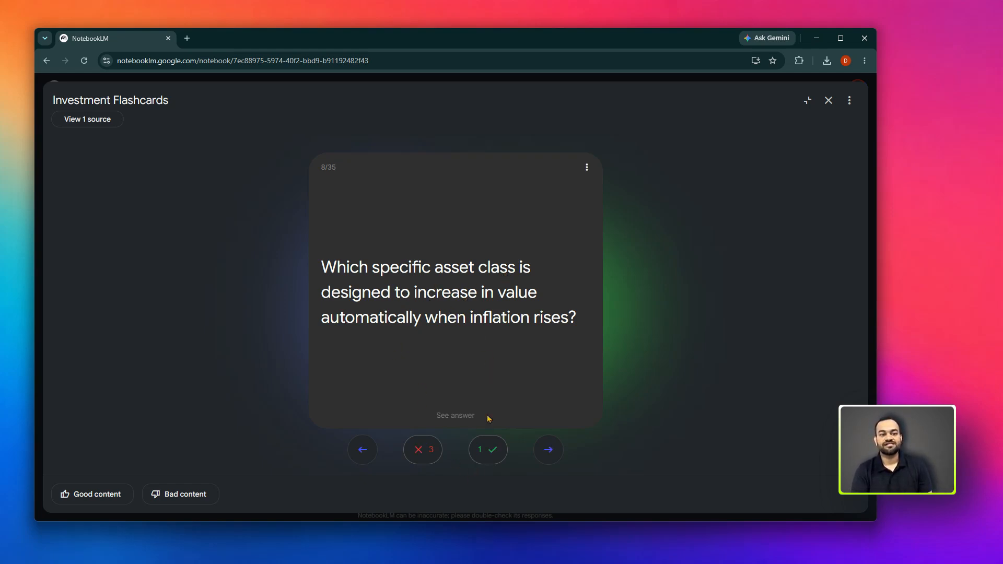
Step: Reveal the answer to the inflation asset class flashcard, then advance to the TIPS tax card and reveal its answer
{"action": "left_click", "coordinate": [487, 263]}
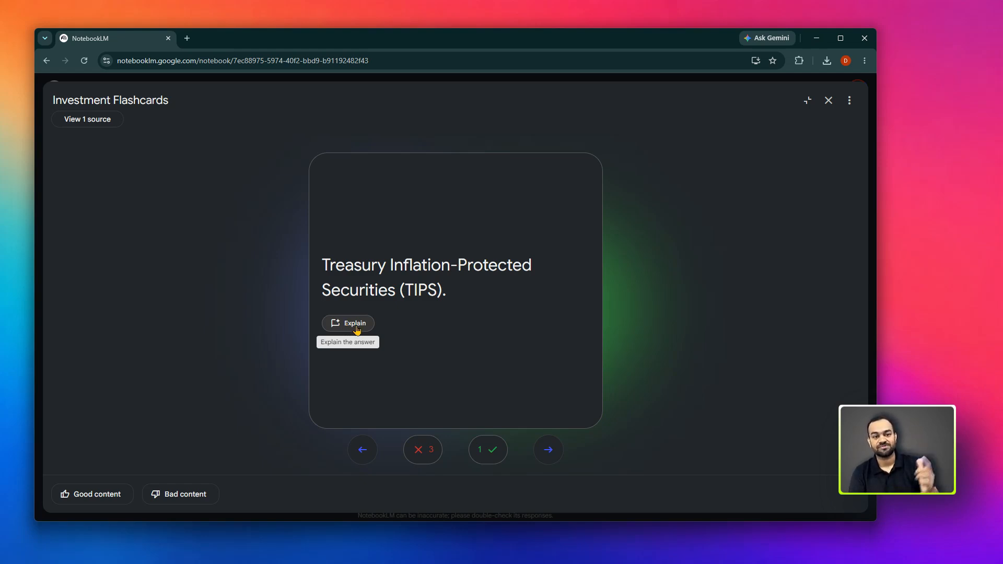
{"action": "left_click", "coordinate": [548, 449]}
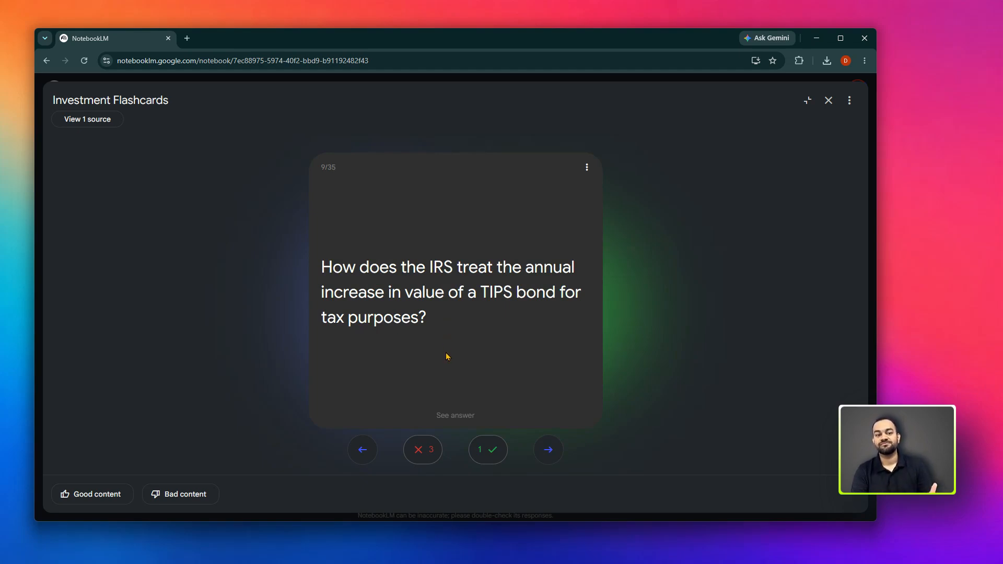
{"action": "left_click", "coordinate": [445, 417]}
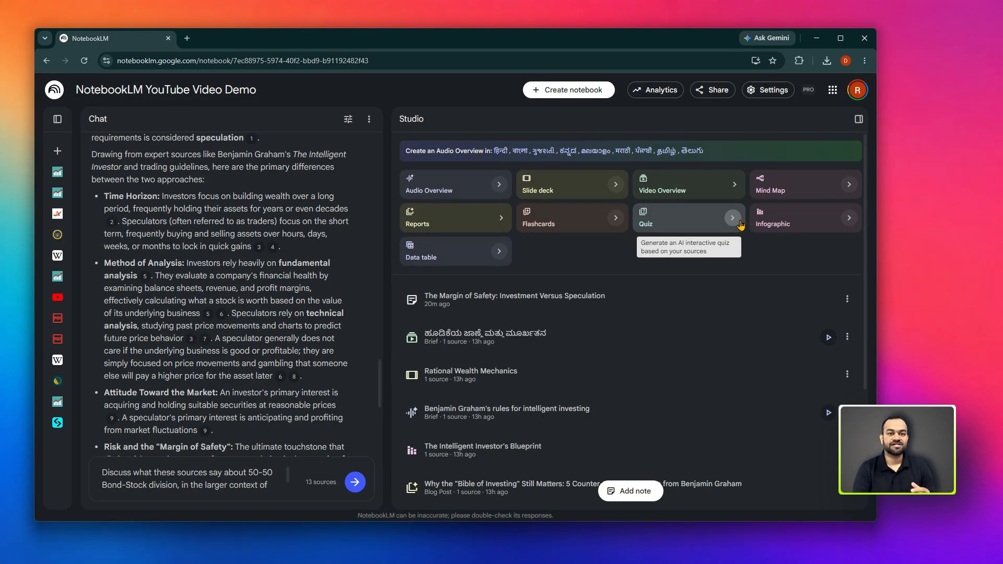
Step: Open the quiz customisation and review its number of questions, level of difficulty and topic settings
{"action": "left_click", "coordinate": [741, 225]}
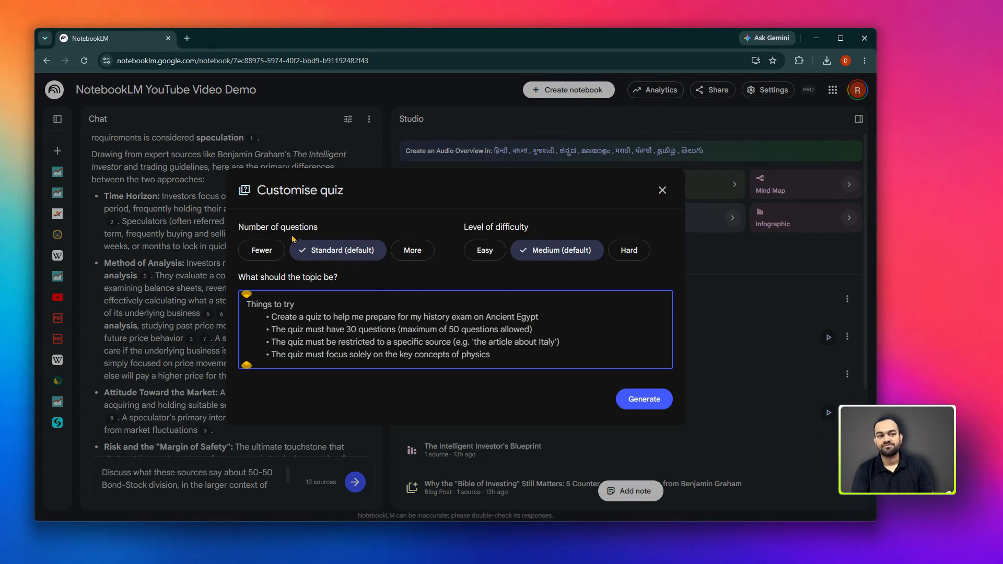
{"action": "left_click_drag", "start_coordinate": [246, 227], "coordinate": [349, 229]}
{"action": "left_click", "coordinate": [437, 227]}
{"action": "left_click_drag", "start_coordinate": [462, 227], "coordinate": [540, 228]}
{"action": "left_click", "coordinate": [551, 227]}
{"action": "left_click_drag", "start_coordinate": [270, 278], "coordinate": [340, 278]}
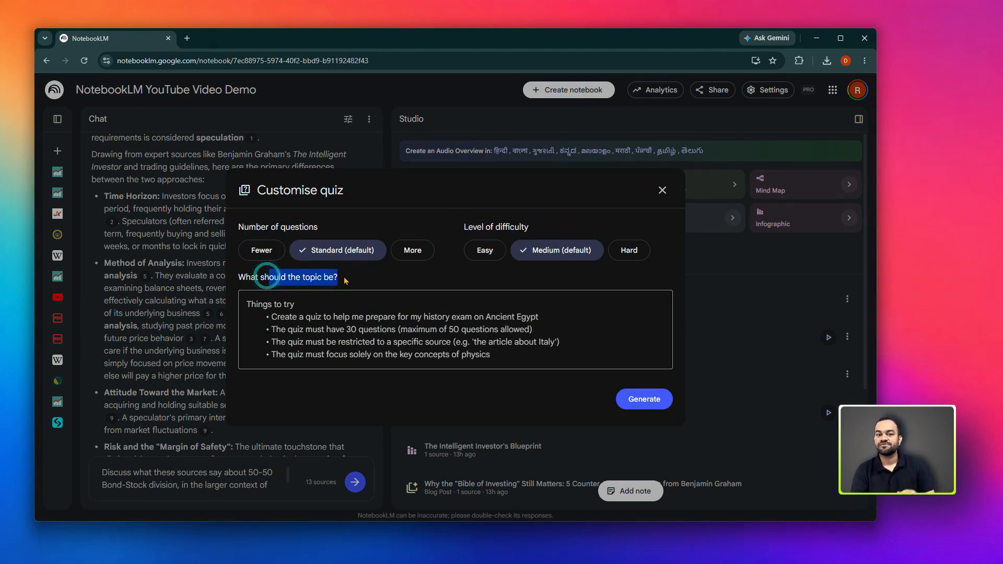
{"action": "left_click", "coordinate": [344, 280]}
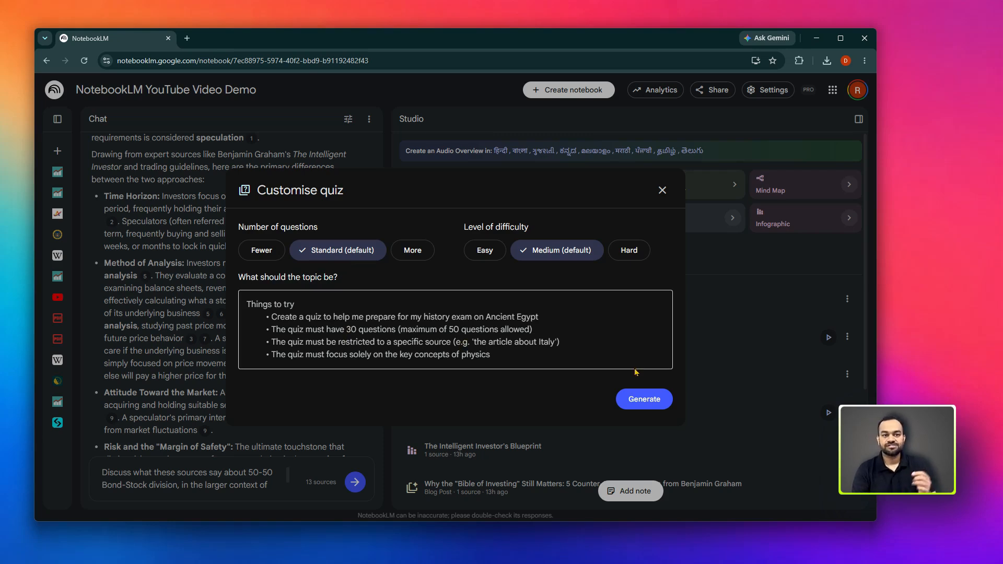
Step: Set the quiz to Fewer questions and Easy difficulty, and generate it
{"action": "left_click", "coordinate": [263, 253]}
{"action": "left_click", "coordinate": [484, 251]}
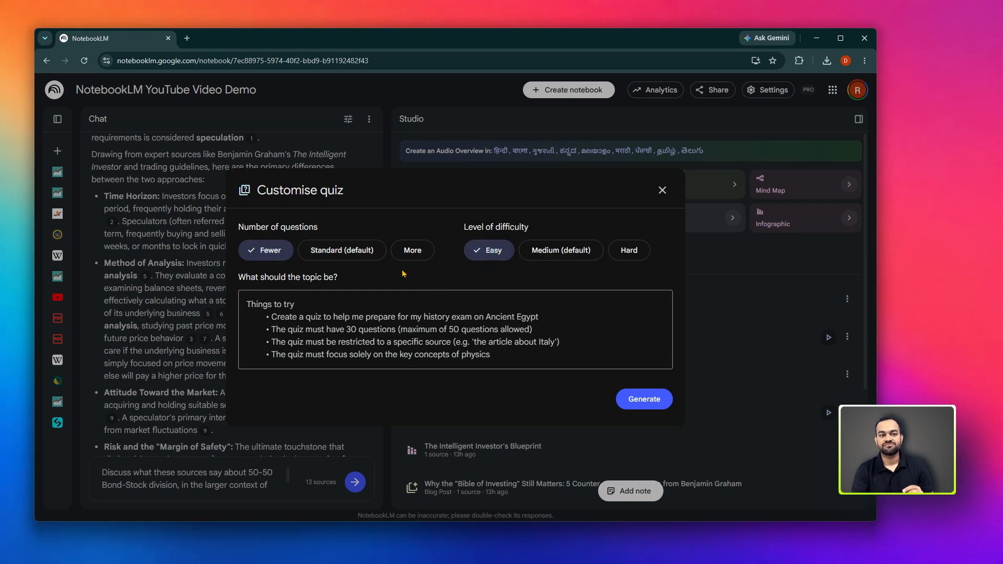
{"action": "left_click", "coordinate": [644, 400]}
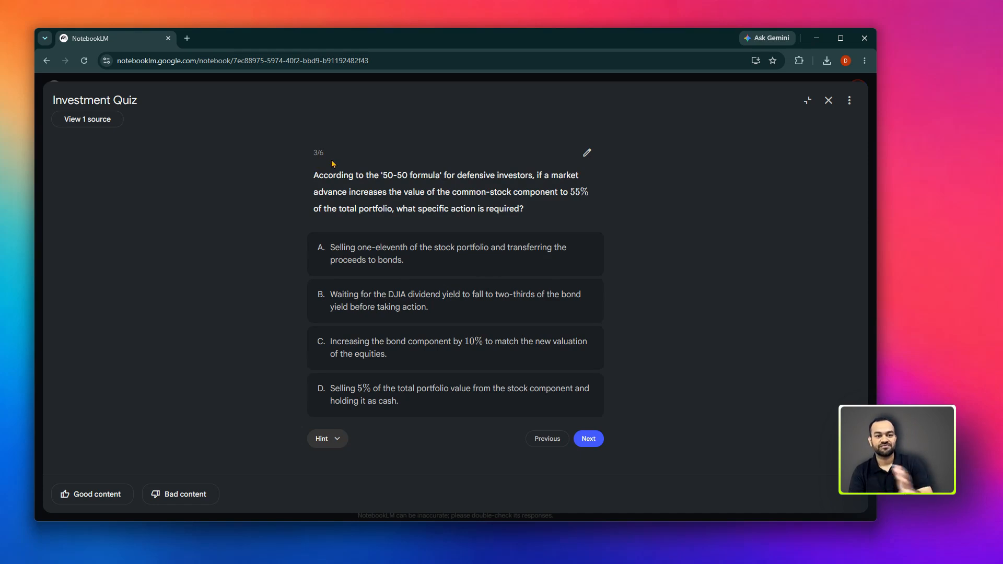
Step: Answer the quiz's 50-50 formula question with option C and review the explanations of the answers
{"action": "left_click", "coordinate": [423, 356]}
{"action": "scroll", "coordinate": [422, 356], "scroll_direction": "down", "scroll_amount": 2}
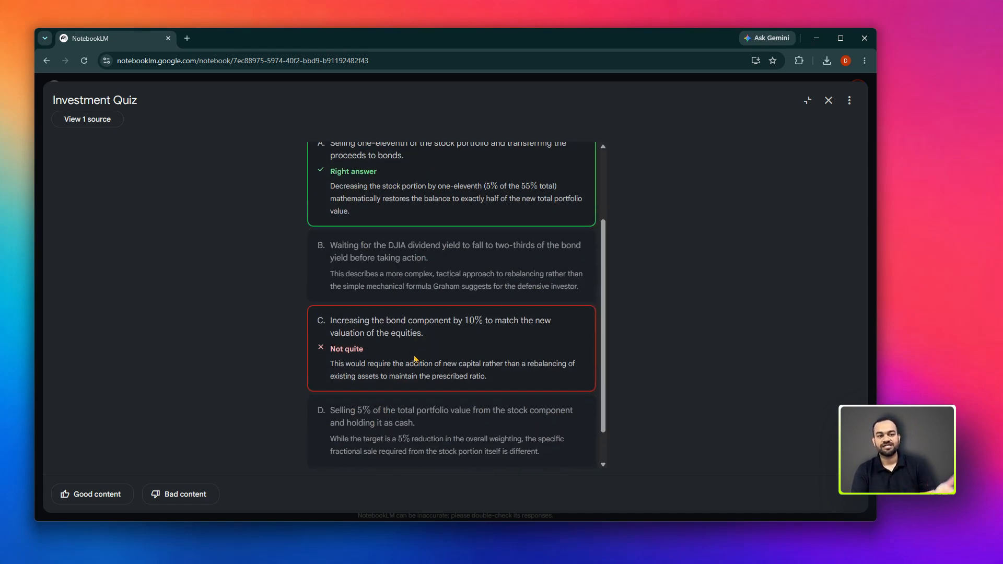
Step: Open the infographic customisation and review its language list and orientation options
{"action": "scroll", "coordinate": [434, 359], "scroll_direction": "up", "scroll_amount": 2}
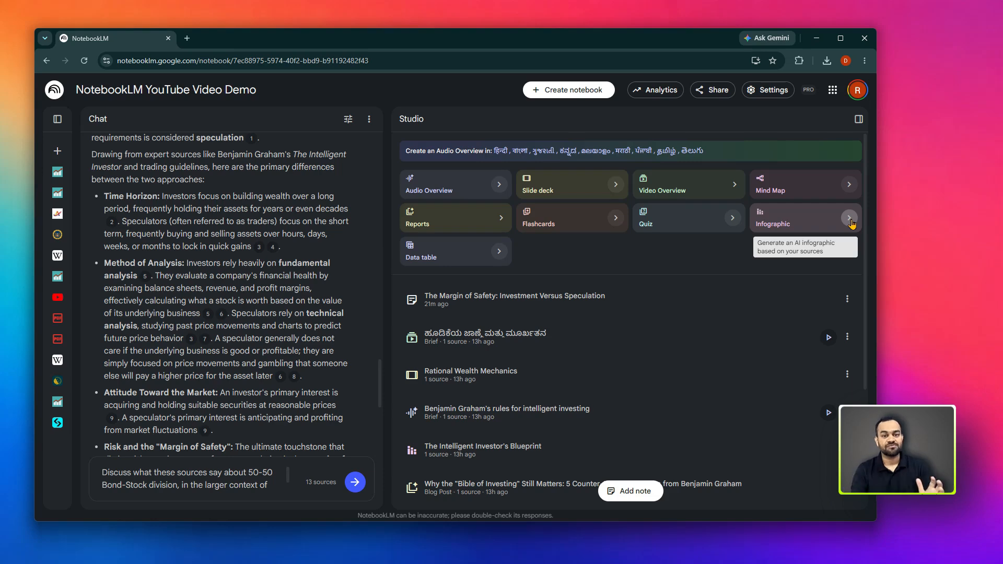
{"action": "left_click", "coordinate": [850, 218]}
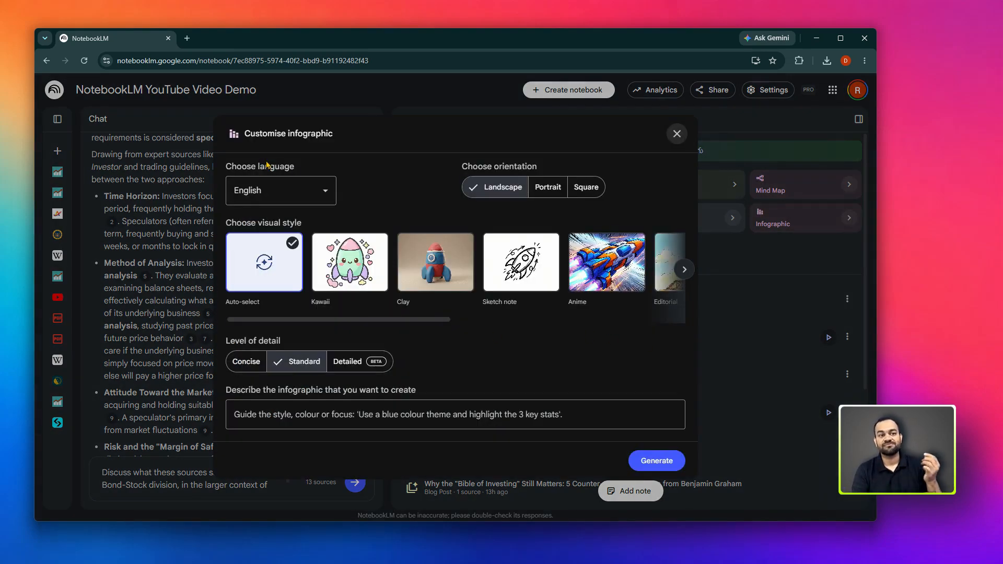
{"action": "left_click", "coordinate": [306, 184]}
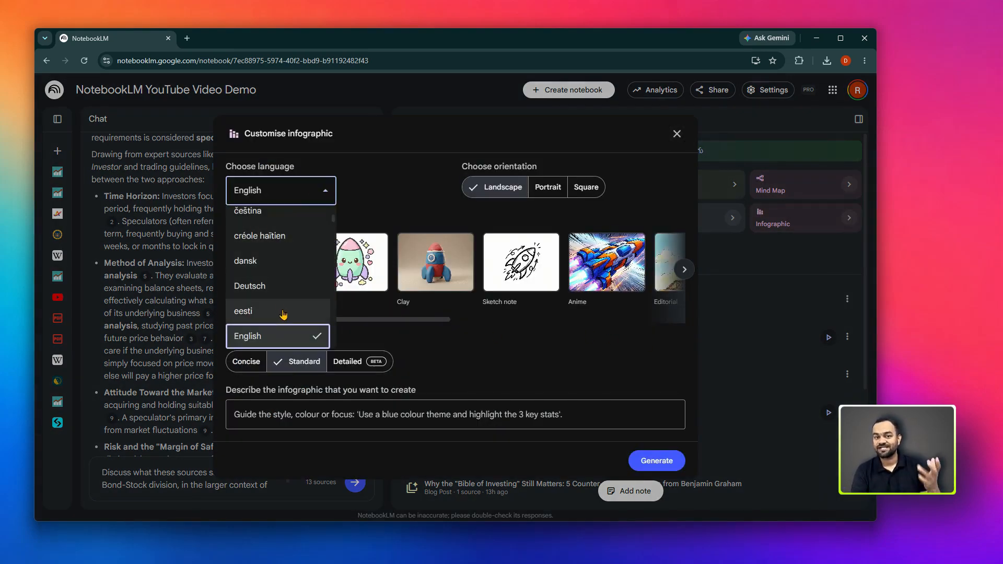
{"action": "left_click", "coordinate": [398, 206]}
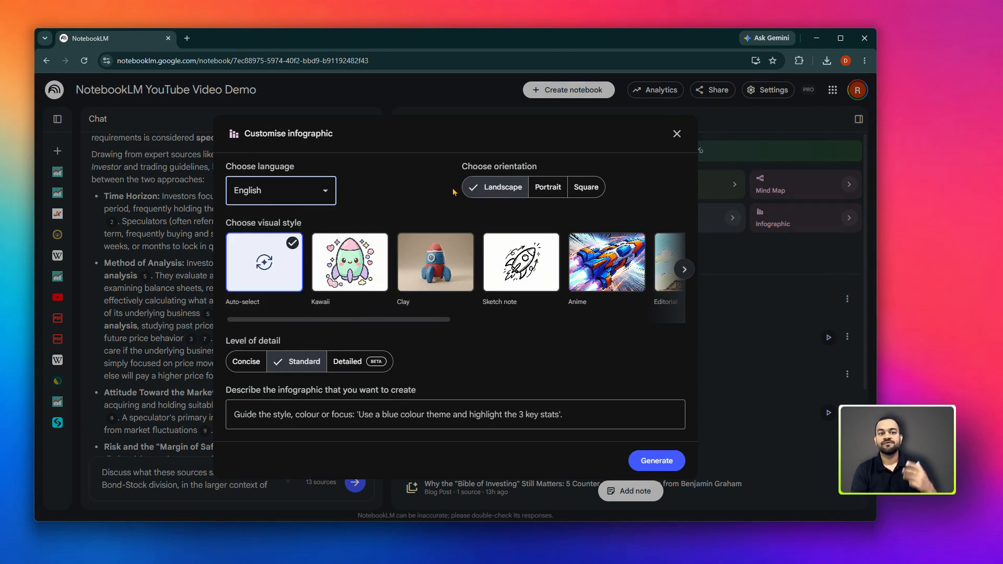
{"action": "left_click_drag", "start_coordinate": [467, 163], "coordinate": [537, 163]}
{"action": "left_click", "coordinate": [538, 160]}
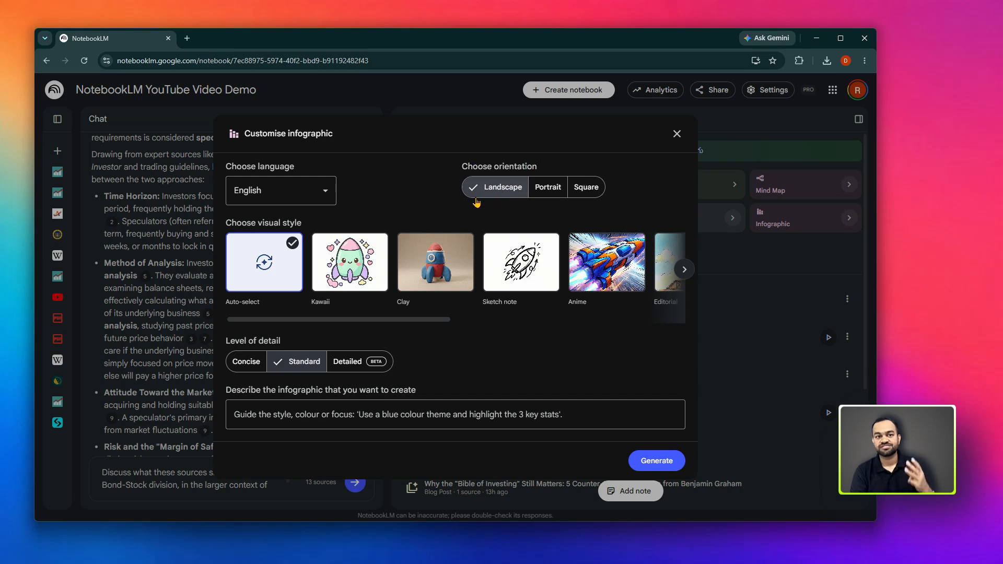
Step: Generate an infographic with Square orientation, Clay visual style and Concise level of detail, and close it after viewing
{"action": "left_click", "coordinate": [593, 196]}
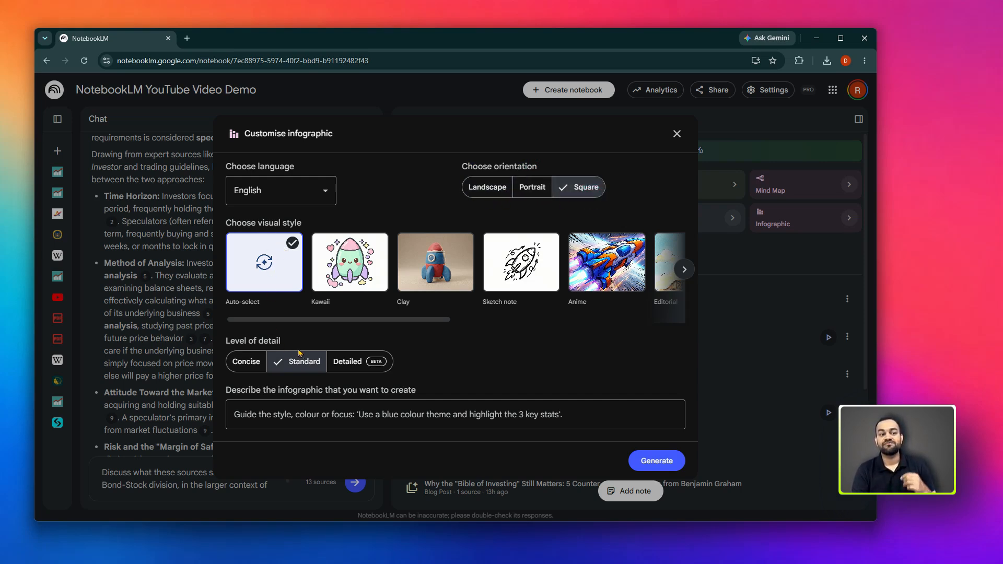
{"action": "mouse_move", "coordinate": [286, 324]}
{"action": "left_mouse_down"}
{"action": "mouse_move", "coordinate": [599, 332]}
{"action": "mouse_move", "coordinate": [287, 343]}
{"action": "left_mouse_up"}
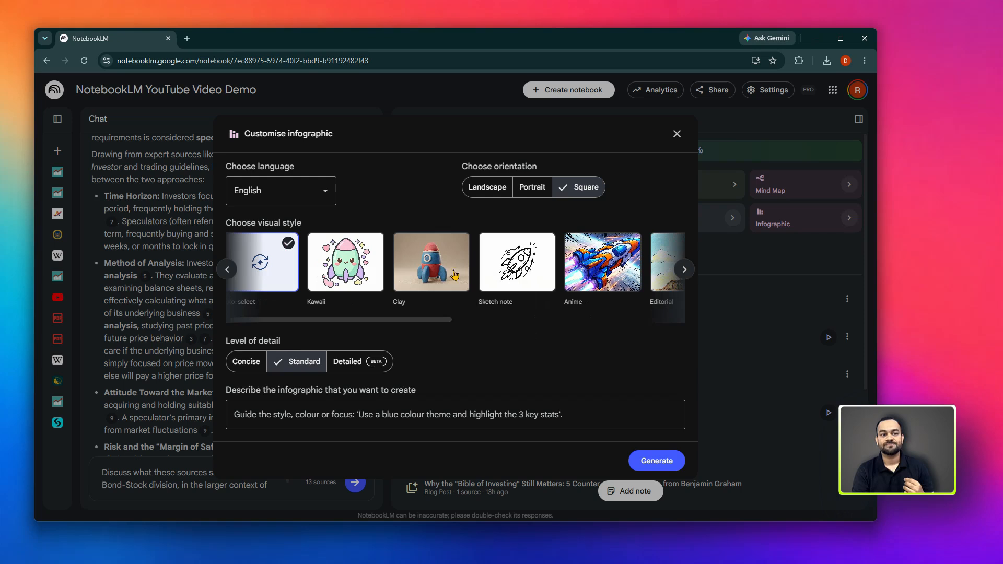
{"action": "left_click", "coordinate": [438, 282]}
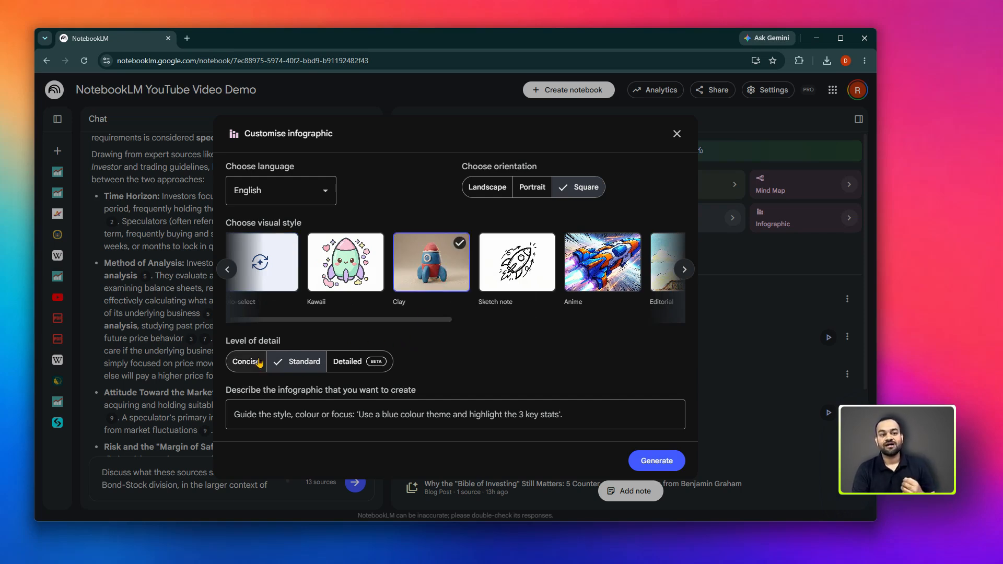
{"action": "left_click_drag", "start_coordinate": [240, 339], "coordinate": [292, 339]}
{"action": "left_click", "coordinate": [293, 339]}
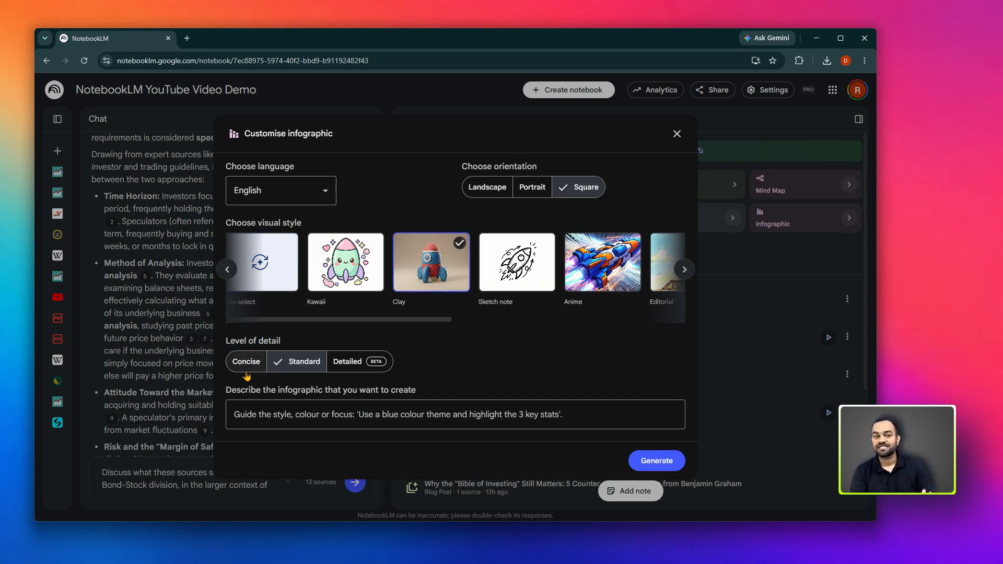
{"action": "left_click", "coordinate": [296, 364]}
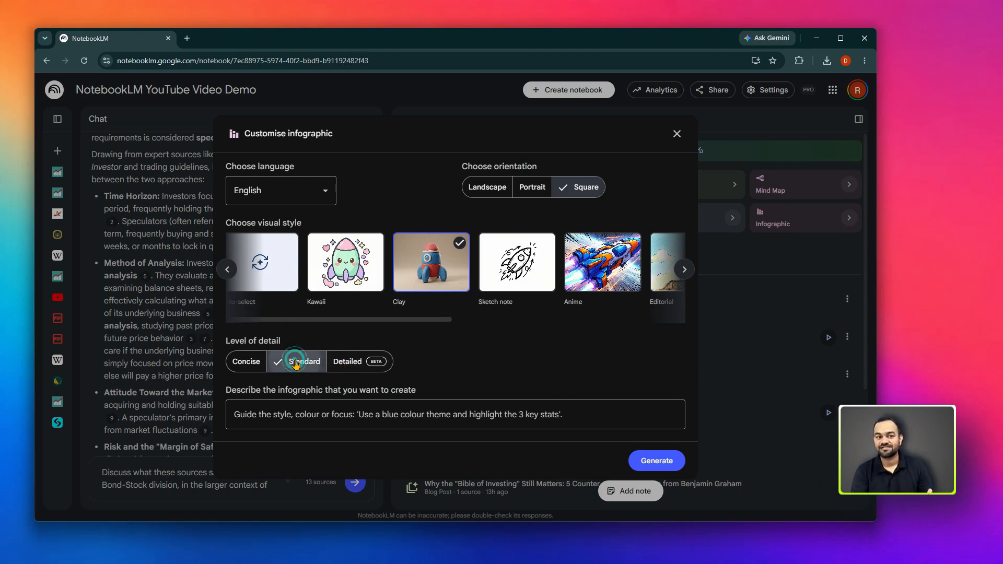
{"action": "left_click", "coordinate": [240, 364]}
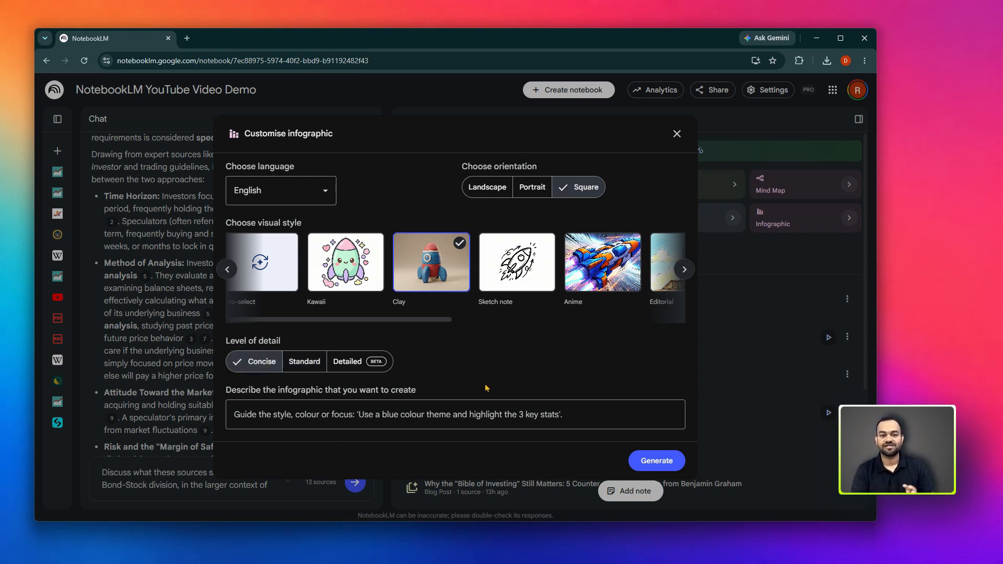
{"action": "left_click", "coordinate": [649, 459]}
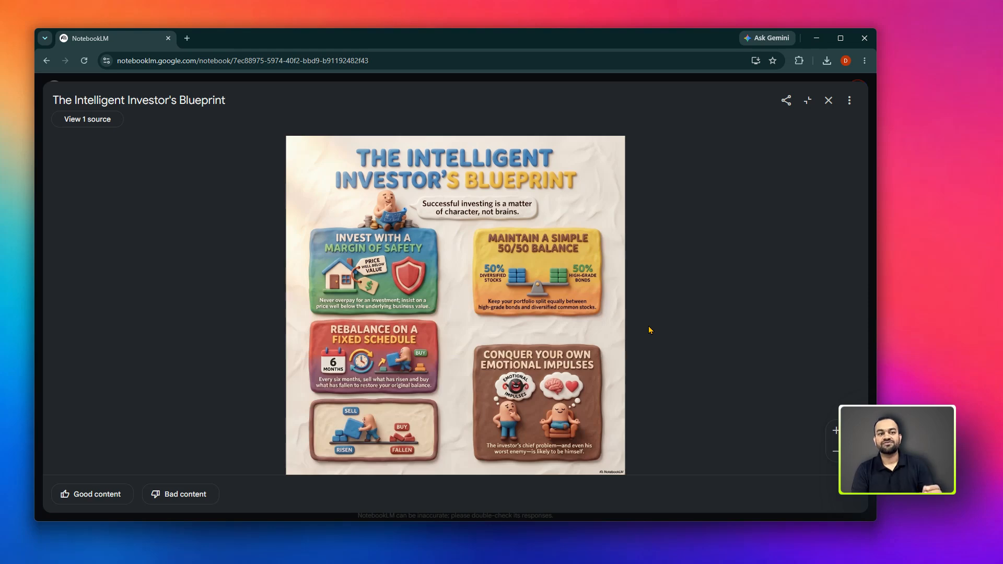
{"action": "left_click", "coordinate": [650, 330]}
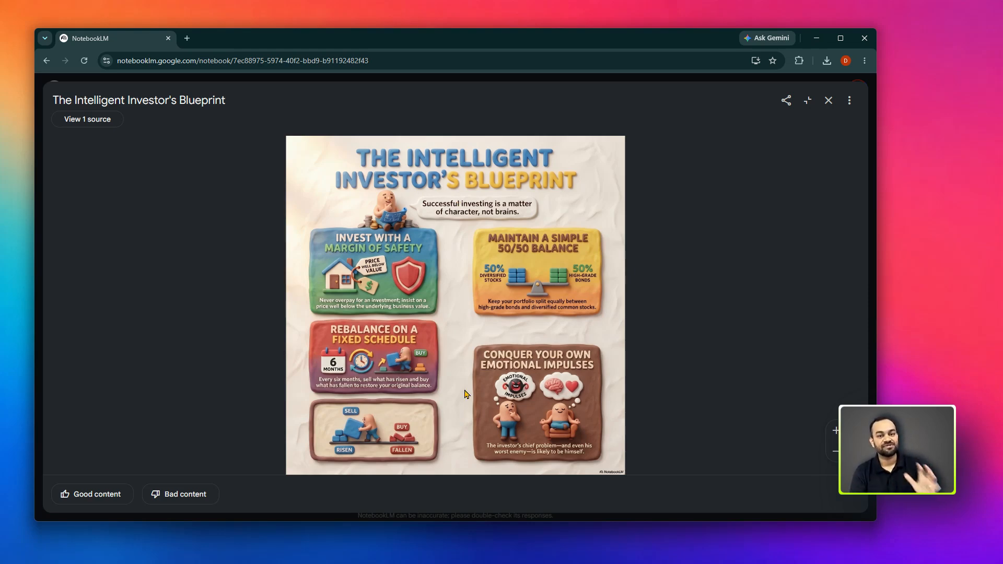
{"action": "key", "text": "Escape"}
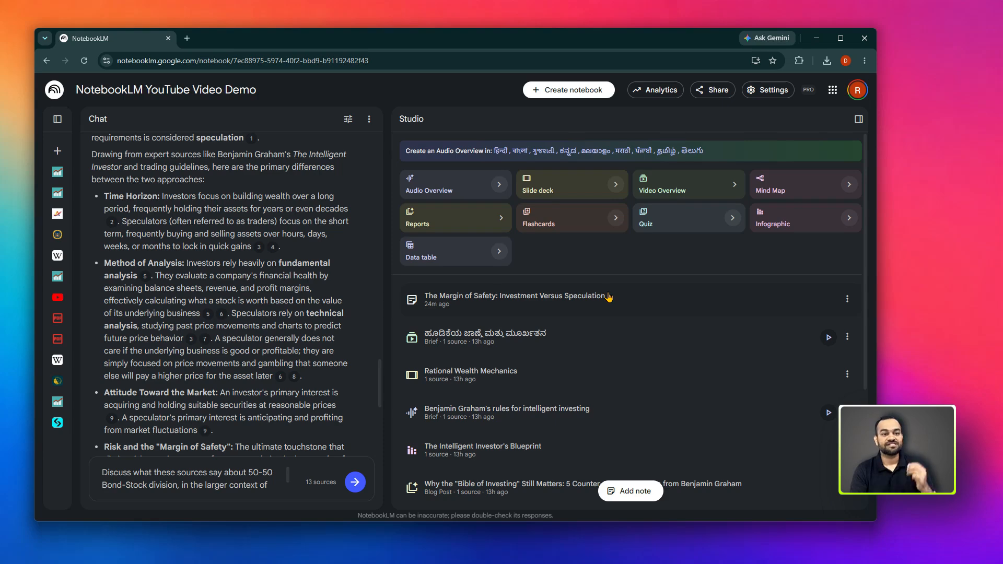
Step: Open the data table customisation and review its language and description settings
{"action": "left_click", "coordinate": [501, 256]}
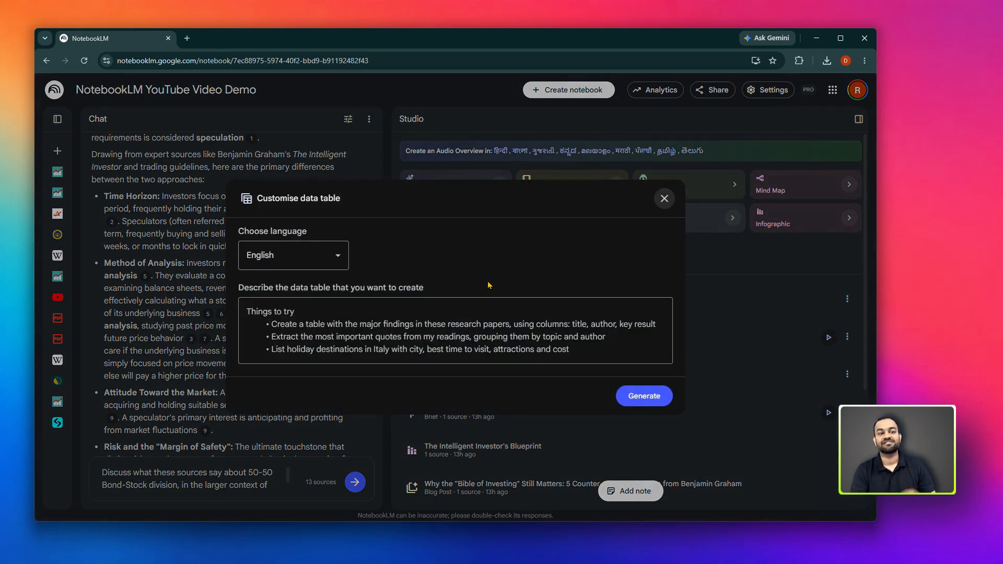
{"action": "left_click", "coordinate": [335, 255]}
{"action": "left_click", "coordinate": [506, 254]}
{"action": "left_click_drag", "start_coordinate": [283, 286], "coordinate": [422, 288]}
{"action": "left_click", "coordinate": [421, 288]}
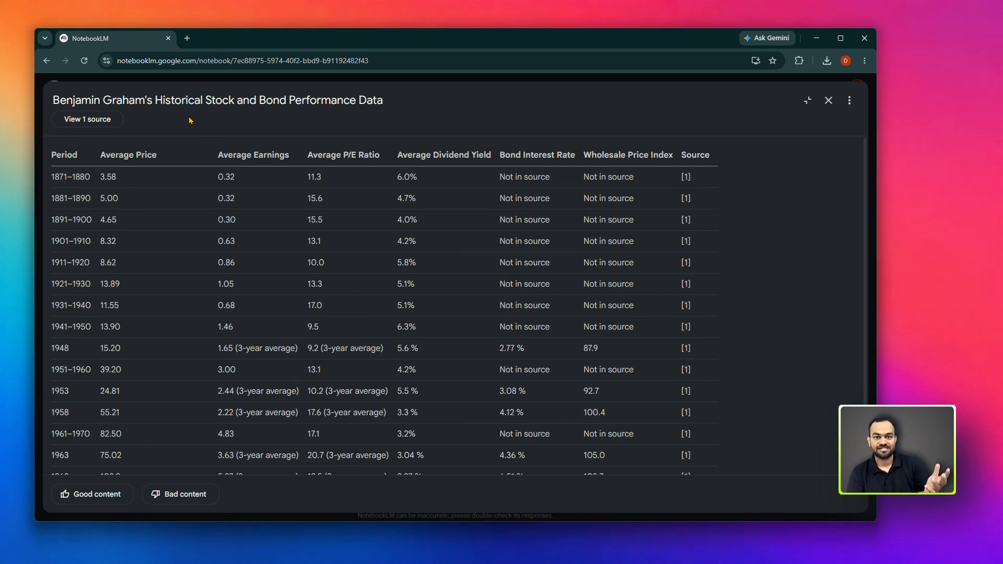
Step: Examine the title and all rows of the historical stock and bond performance table, and open its further options
{"action": "left_click_drag", "start_coordinate": [76, 100], "coordinate": [215, 101]}
{"action": "left_click", "coordinate": [201, 131]}
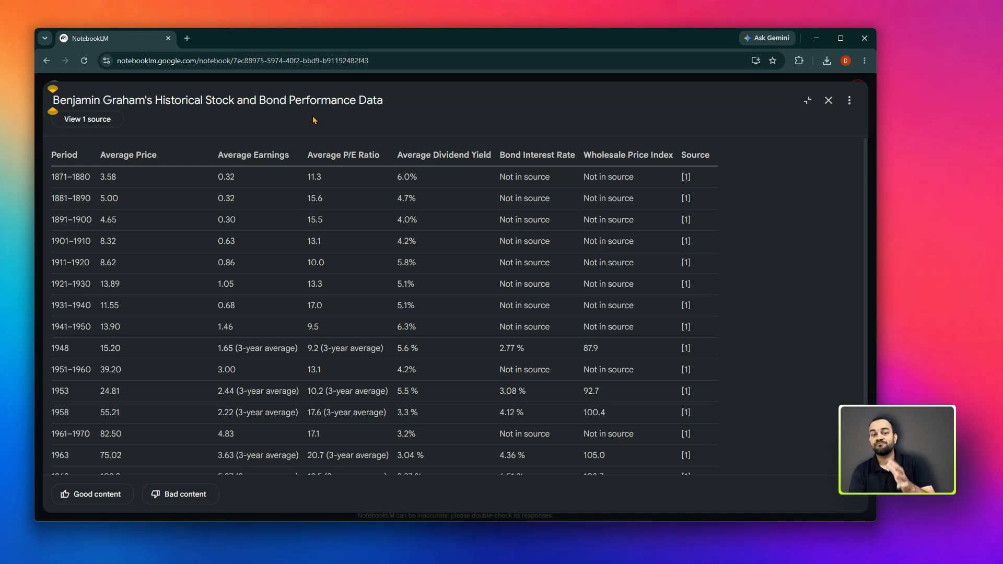
{"action": "scroll", "coordinate": [312, 374], "scroll_direction": "down", "scroll_amount": 2}
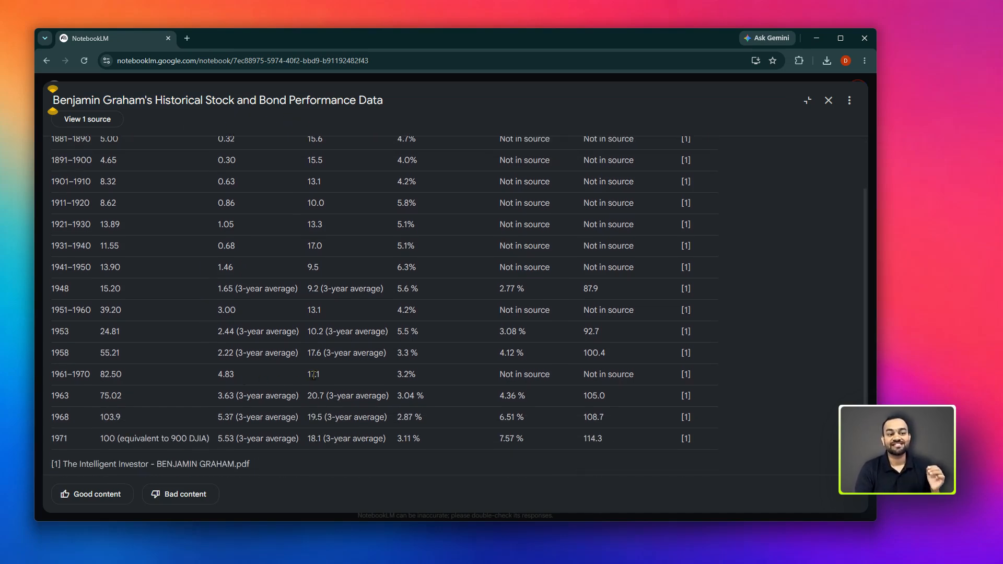
{"action": "scroll", "coordinate": [321, 392], "scroll_direction": "up", "scroll_amount": 2}
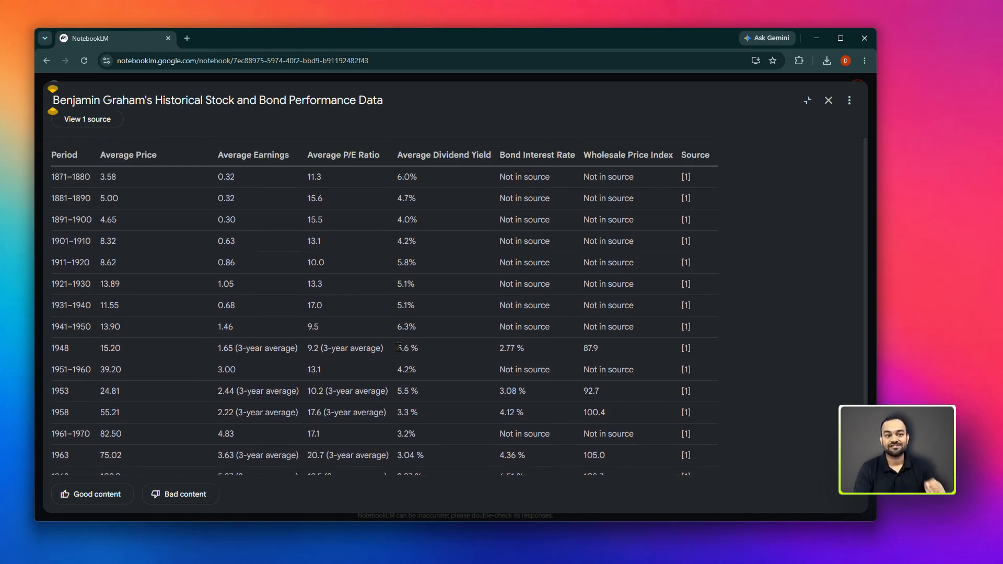
{"action": "left_click", "coordinate": [850, 100]}
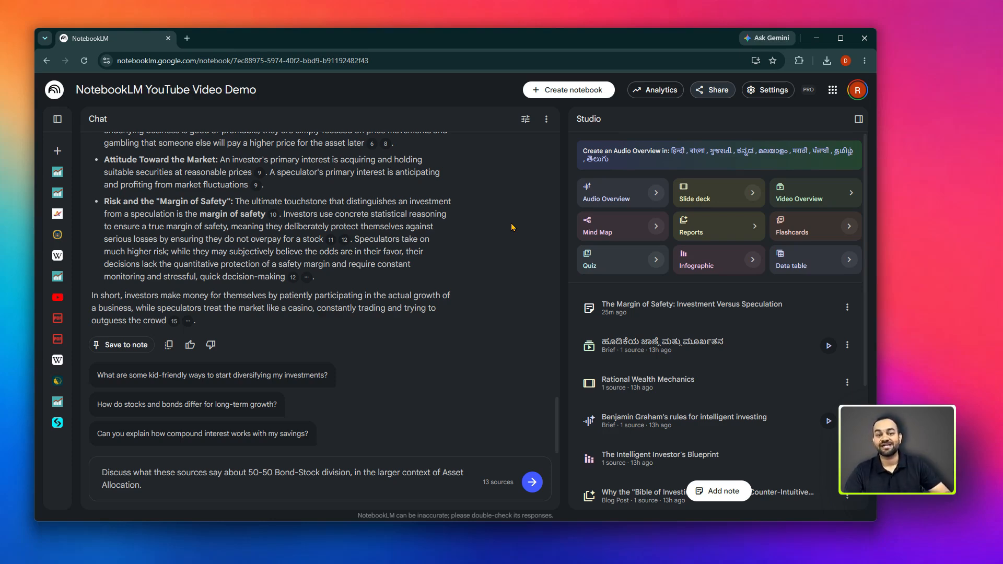
Step: Open the notebook's sharing settings and review the people and groups field and the link-copying options
{"action": "left_click", "coordinate": [714, 90]}
{"action": "left_click", "coordinate": [407, 241]}
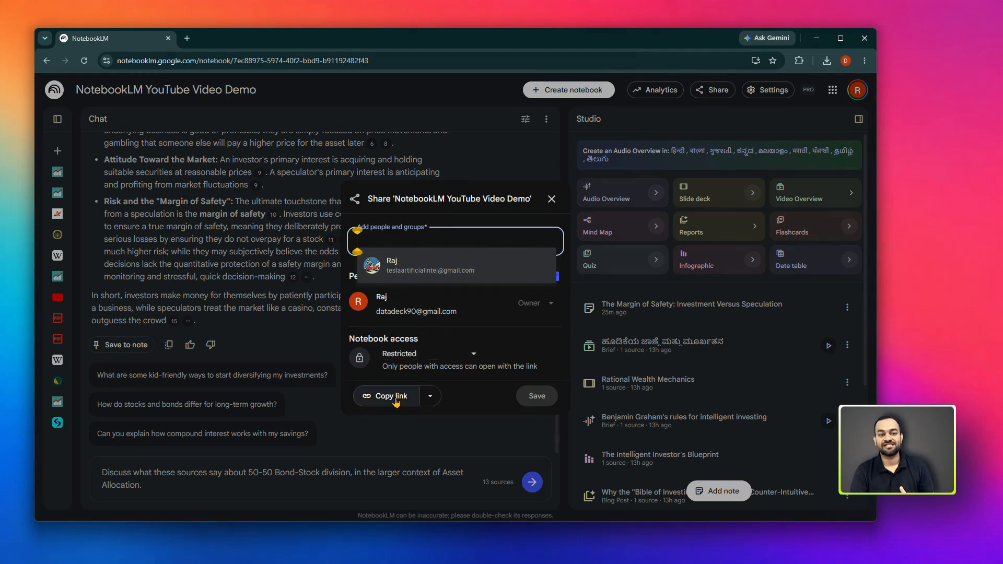
{"action": "left_click", "coordinate": [435, 402]}
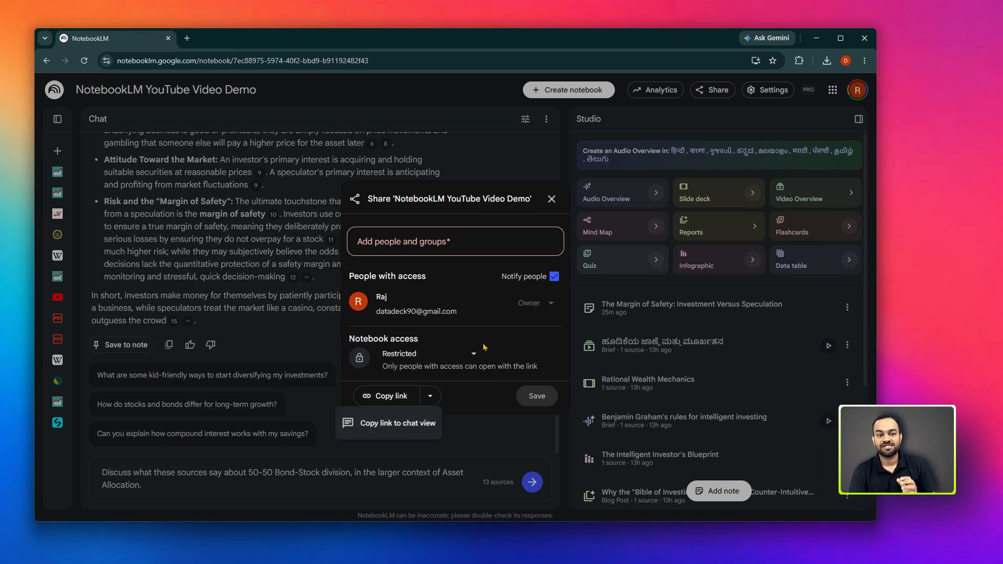
Step: Set the notebook access to Anyone with a link, copy the link to chat view and save the sharing settings
{"action": "left_click", "coordinate": [470, 357]}
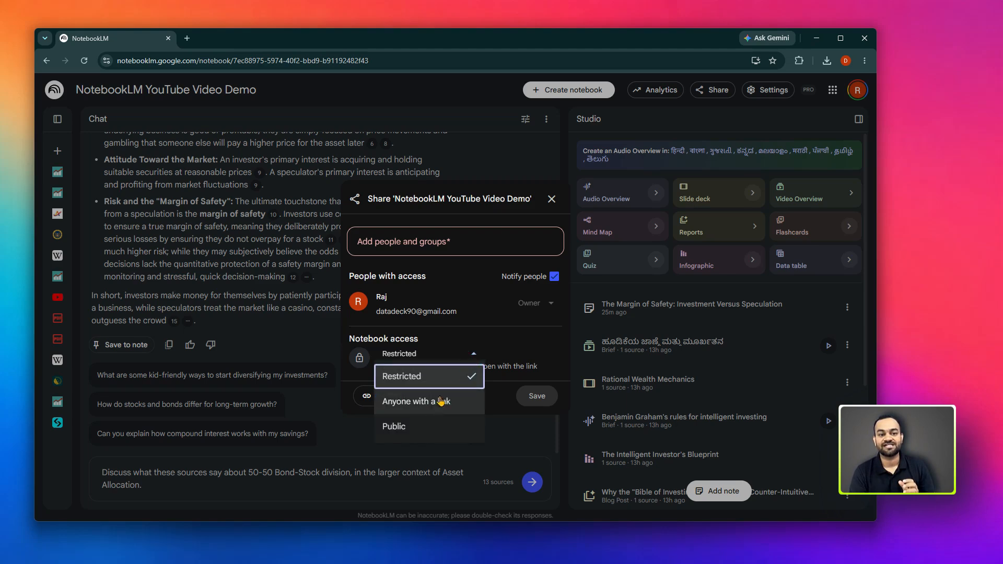
{"action": "left_click", "coordinate": [417, 413]}
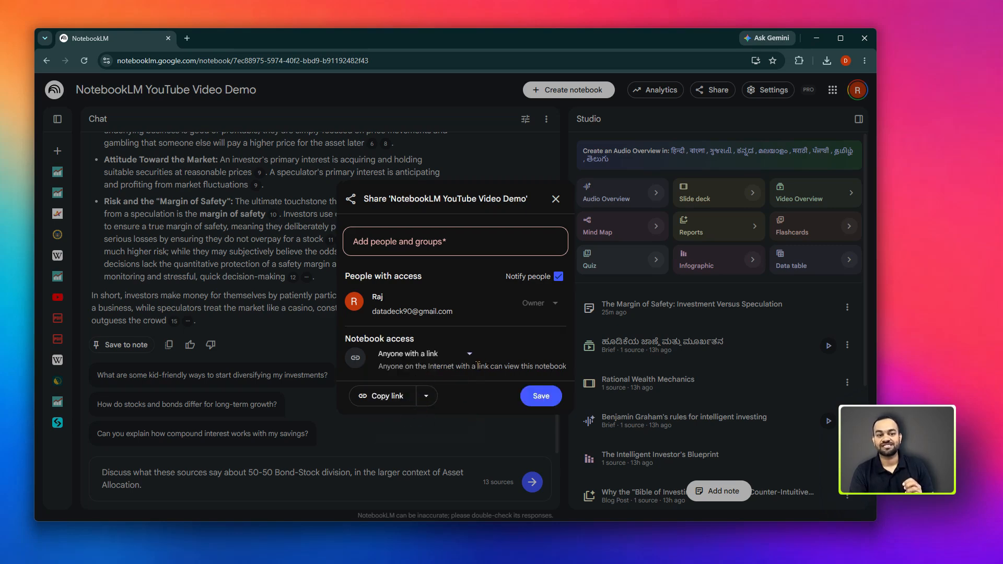
{"action": "left_click", "coordinate": [433, 402]}
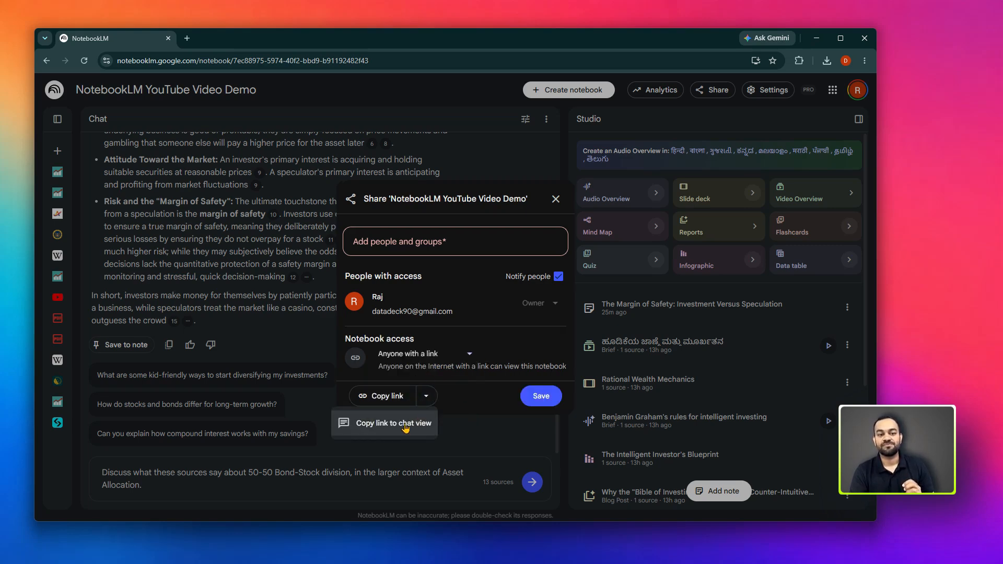
{"action": "left_click", "coordinate": [405, 422]}
{"action": "left_click", "coordinate": [540, 396]}
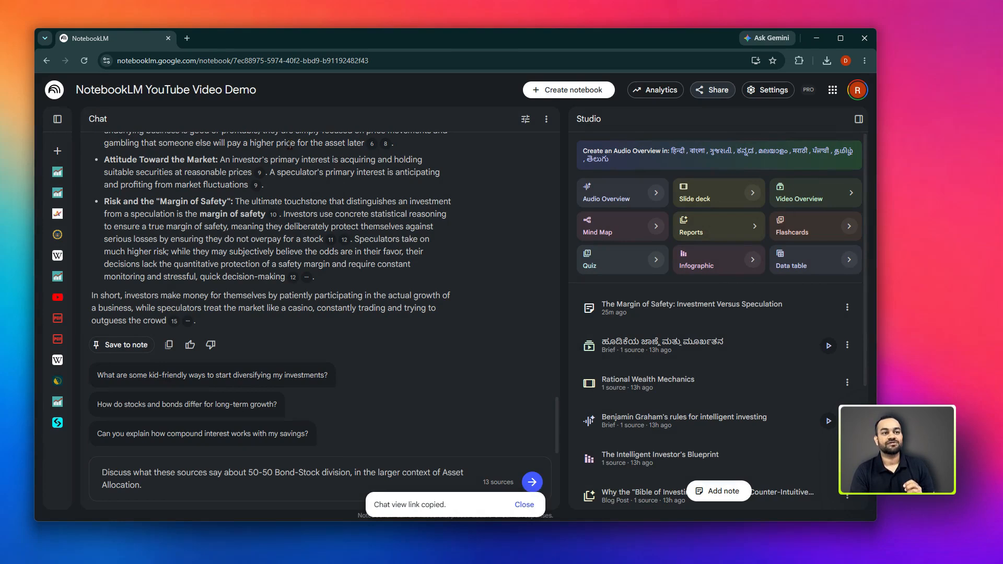
Step: Open the copied chat view link in a new browser tab and place the cursor in its chat question field
{"action": "left_click", "coordinate": [187, 38]}
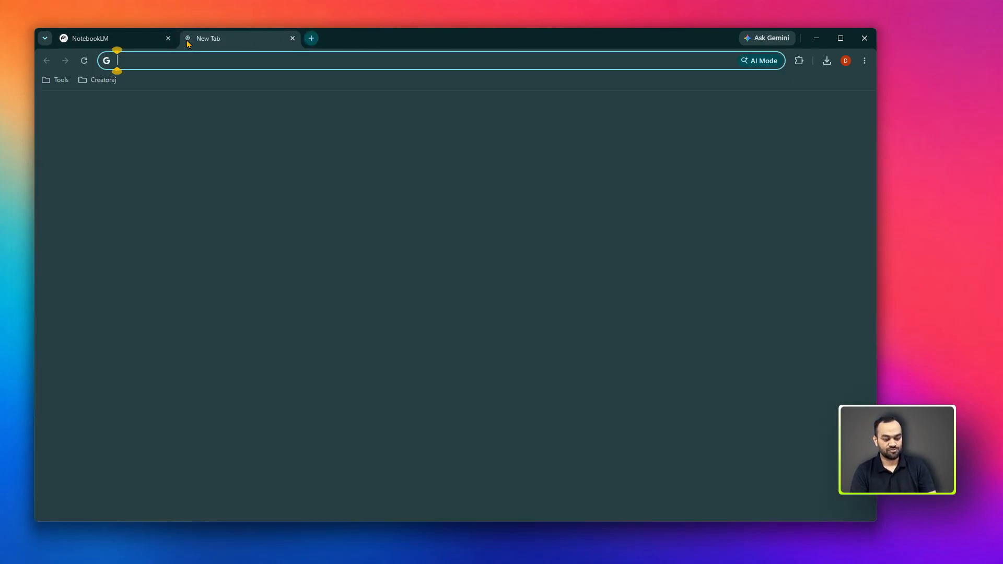
{"action": "key", "text": "ctrl+v"}
{"action": "key", "text": "Return"}
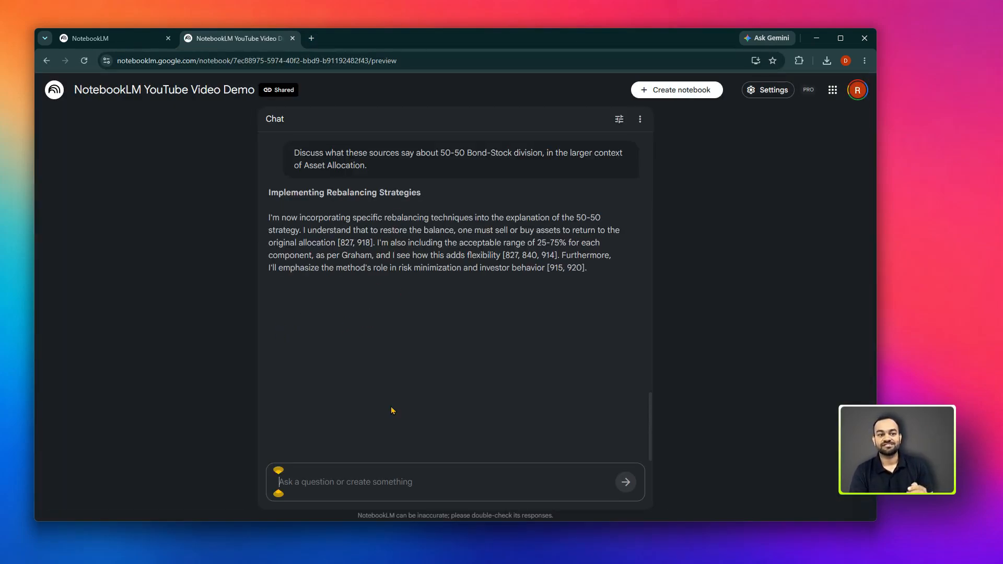
{"action": "left_click", "coordinate": [336, 482]}
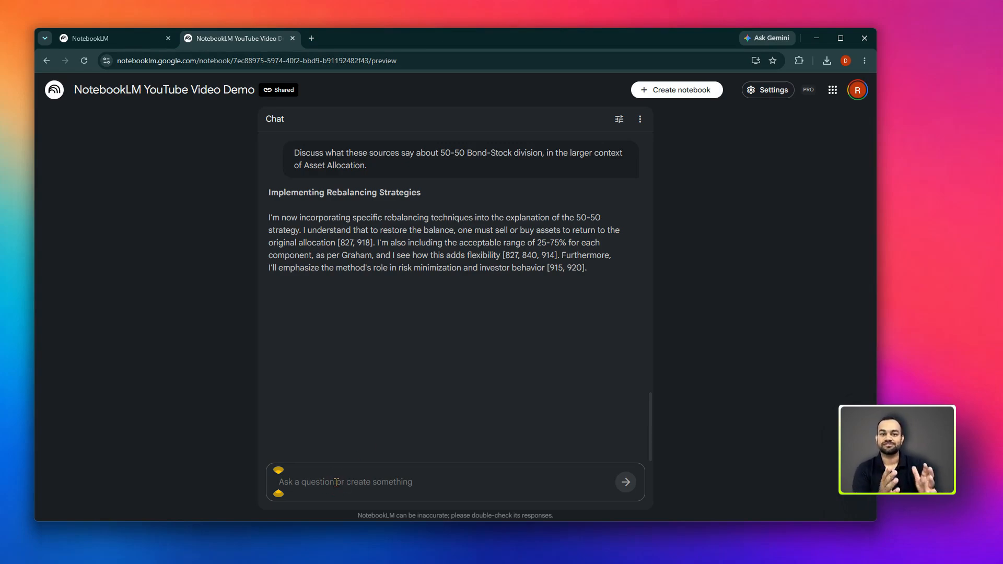